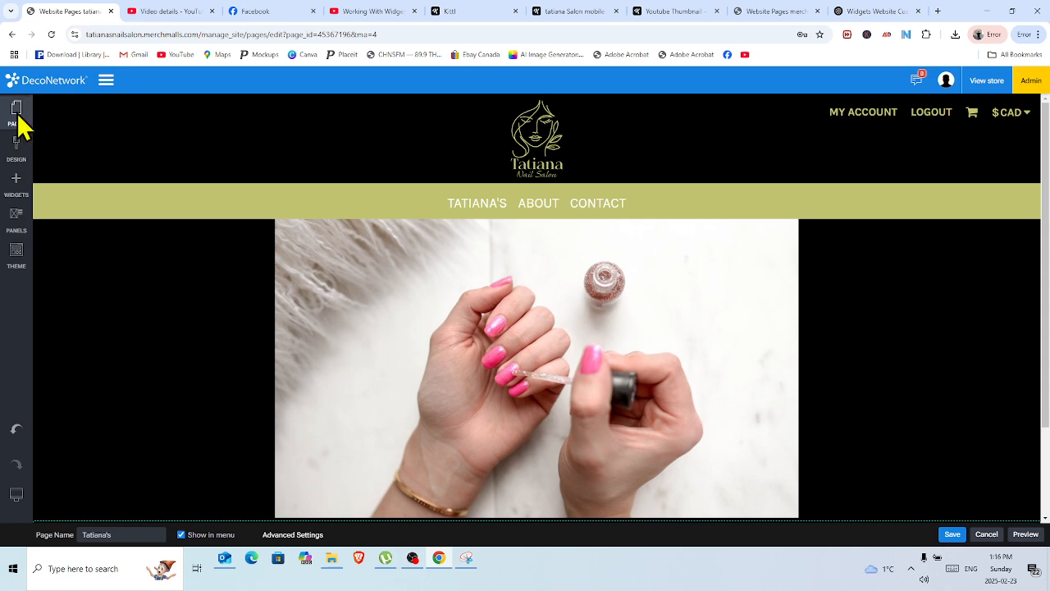
# Enable showing the Merch Store page in the site menu and save the page.
pyautogui.click(17, 123)
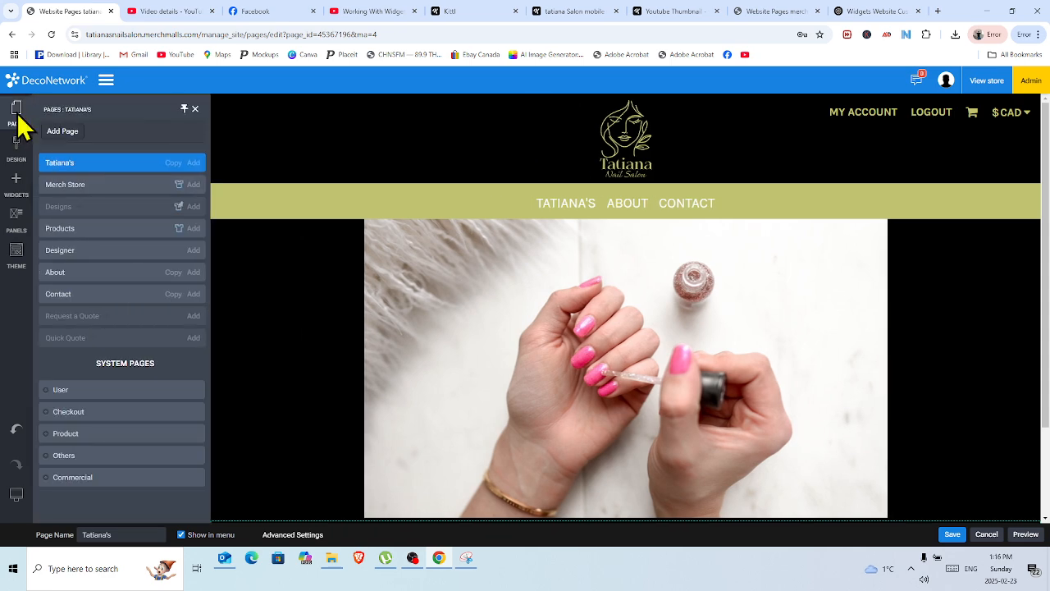
pyautogui.click(92, 197)
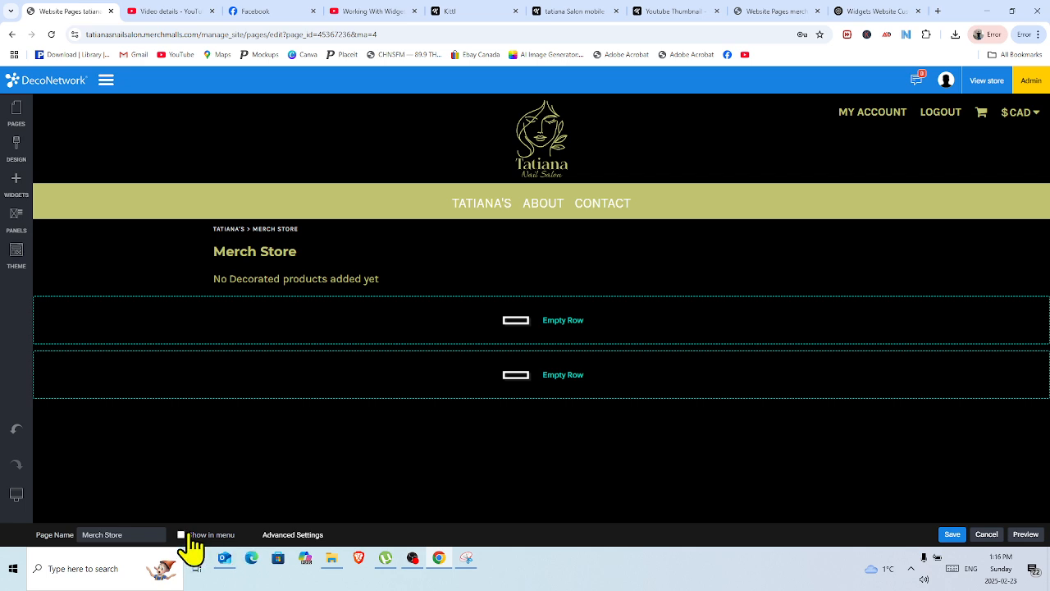
pyautogui.click(188, 536)
pyautogui.click(950, 535)
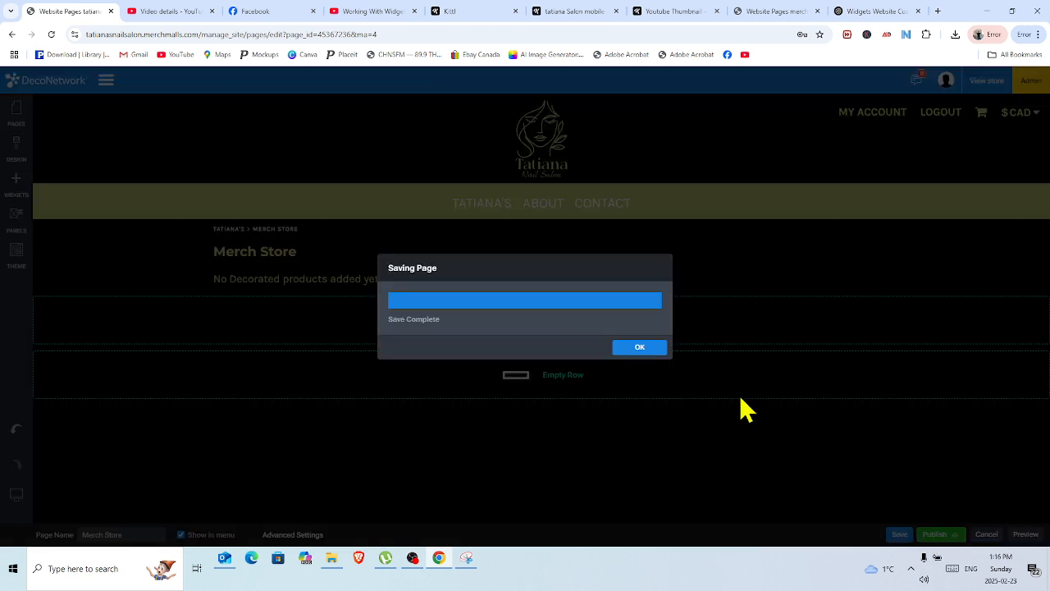
pyautogui.click(637, 348)
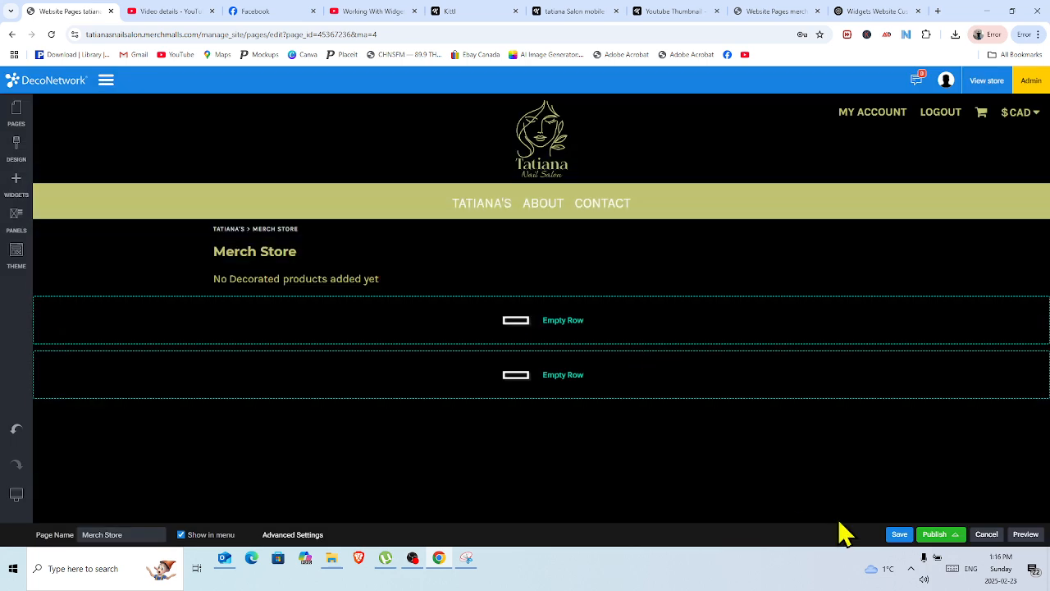
# Publish the website and reopen the Tatiana's page for editing.
pyautogui.click(935, 535)
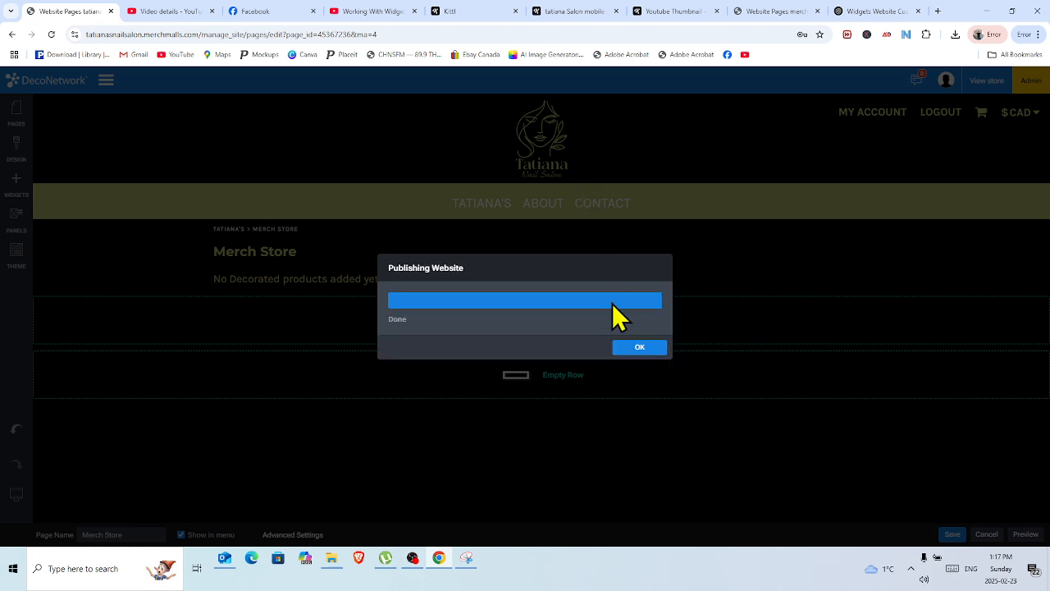
pyautogui.click(634, 347)
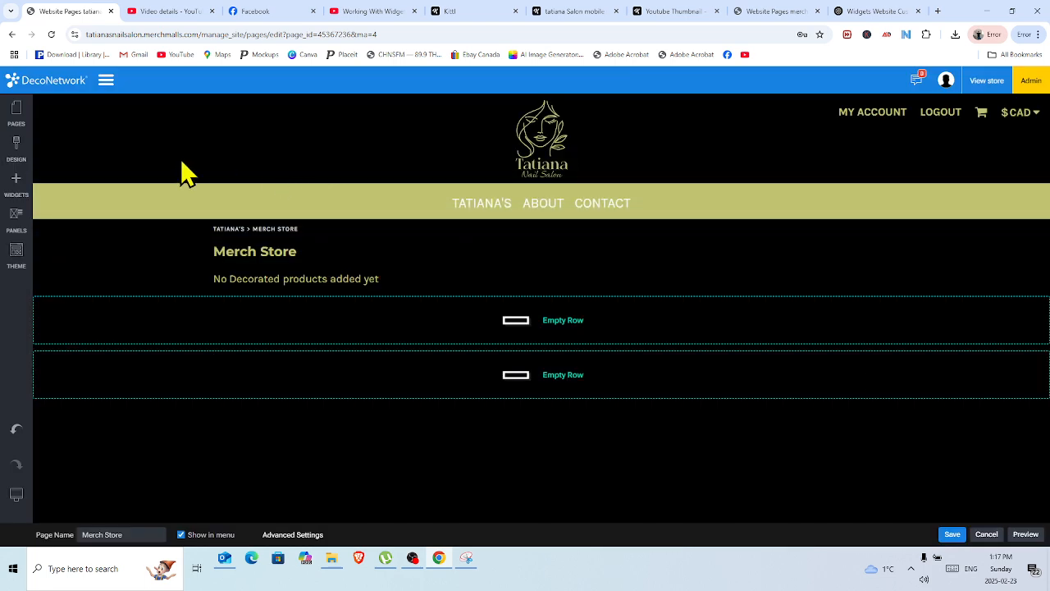
pyautogui.click(23, 117)
pyautogui.click(69, 164)
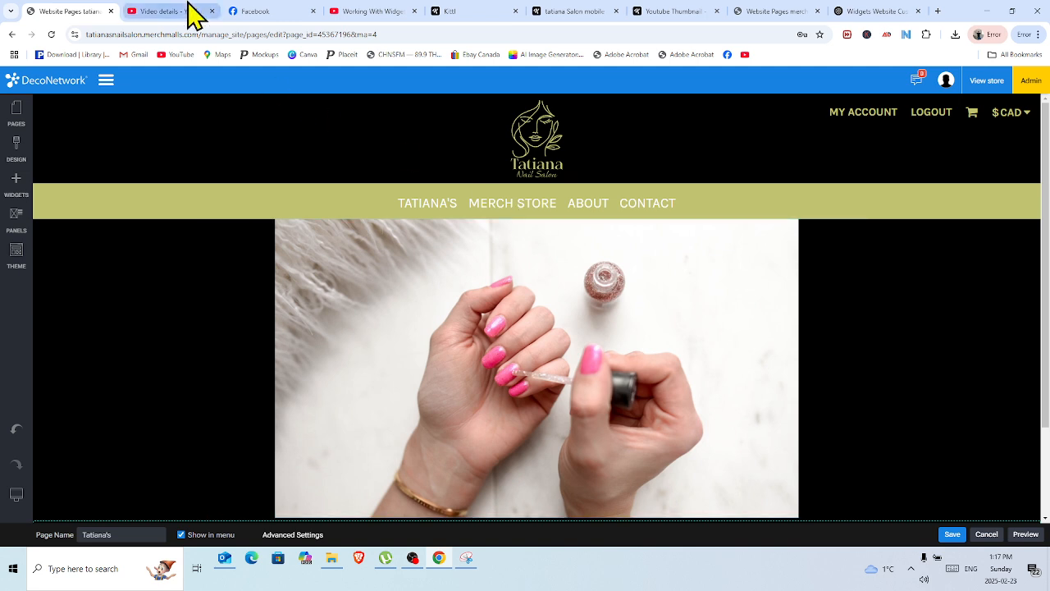
# Switch to the tatiana Salon mobile logo project in Kittl and crop the artboard's empty side to a 96 px width.
pyautogui.click(470, 17)
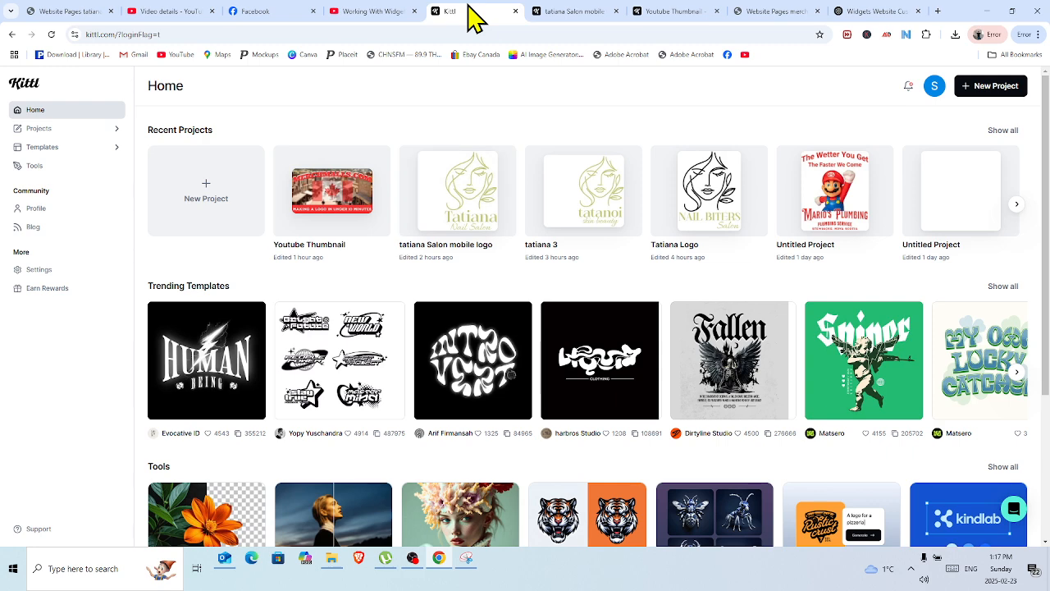
pyautogui.click(571, 17)
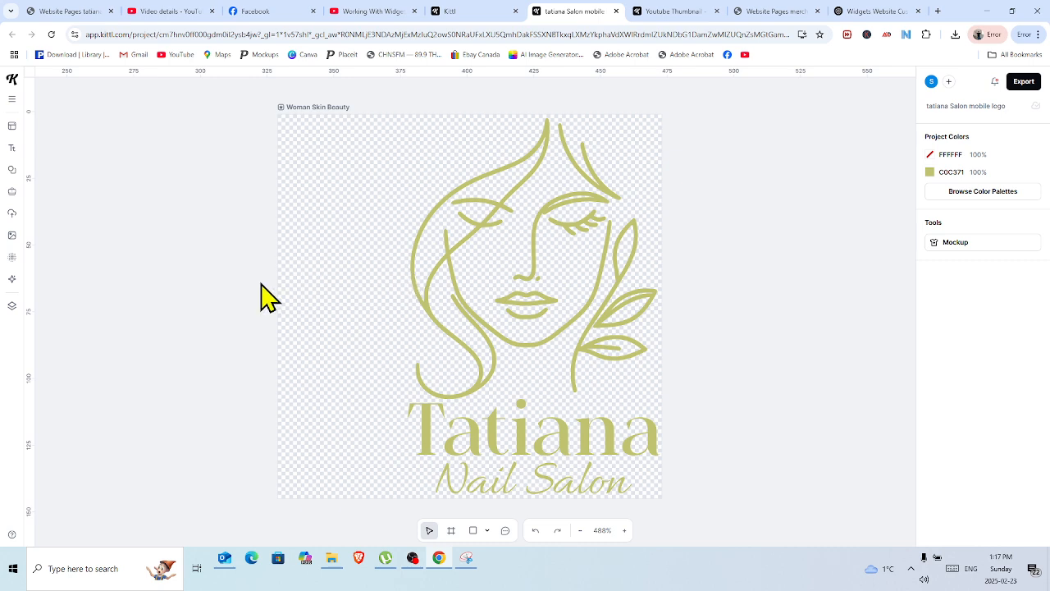
pyautogui.click(580, 530)
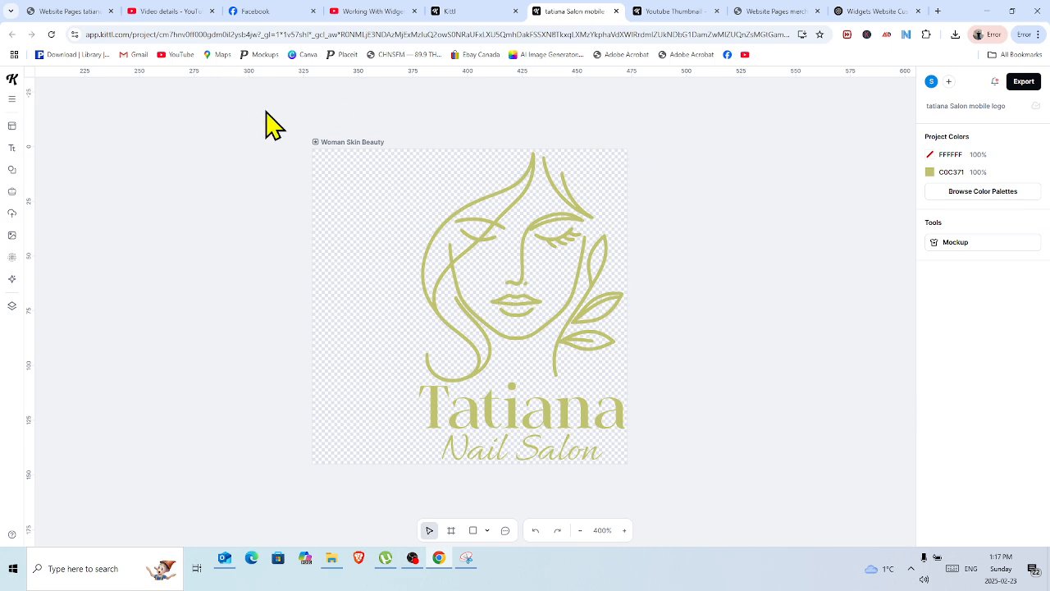
pyautogui.moveTo(265, 109); pyautogui.dragTo(719, 502)
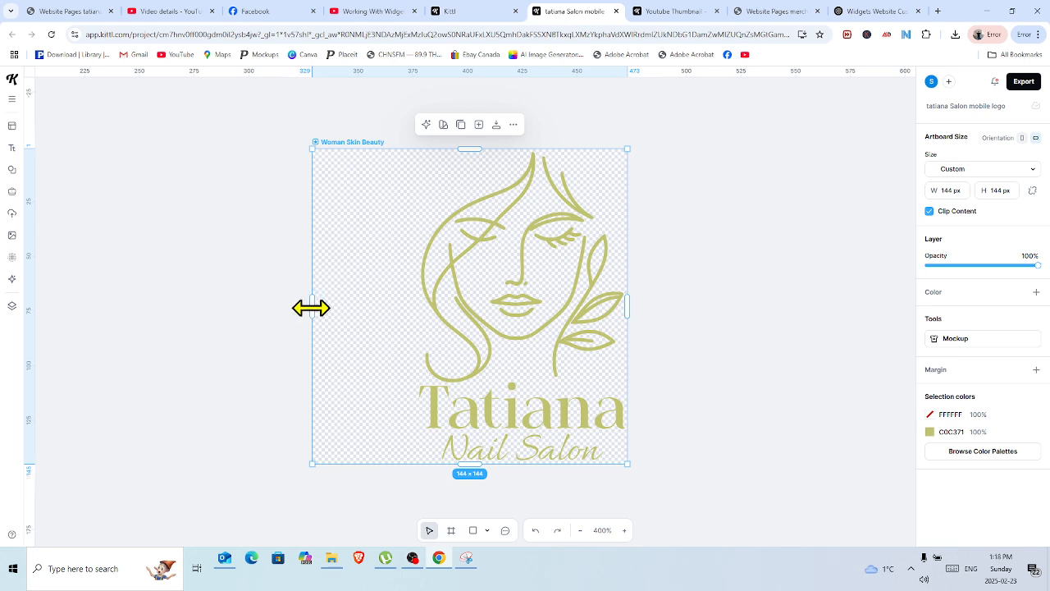
pyautogui.moveTo(317, 307); pyautogui.dragTo(418, 321)
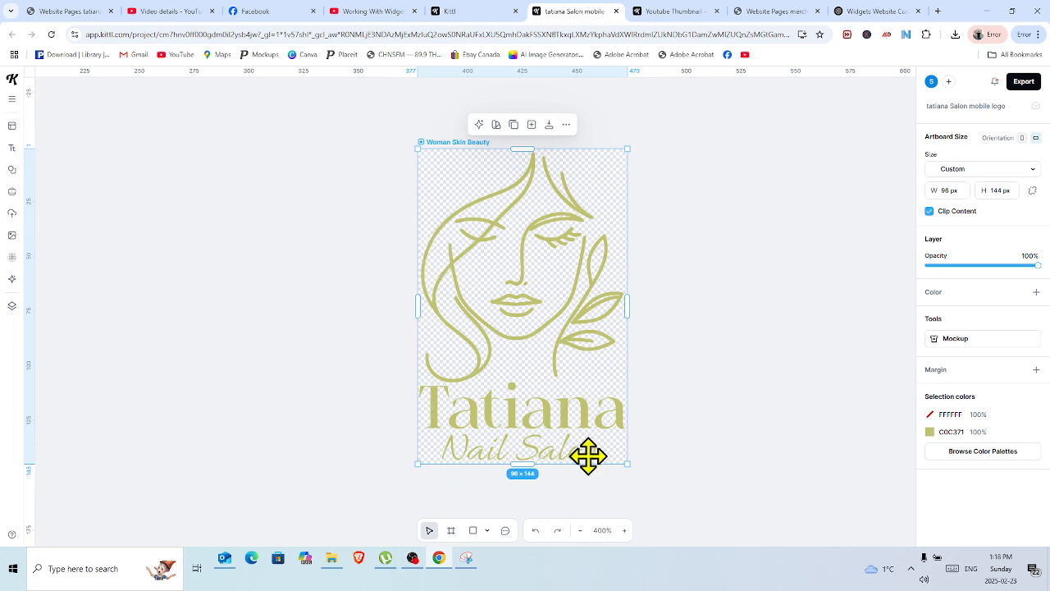
pyautogui.click(678, 220)
# Lock the logo artboard's proportions and set its height to 3600 px.
pyautogui.moveTo(401, 105); pyautogui.dragTo(728, 492)
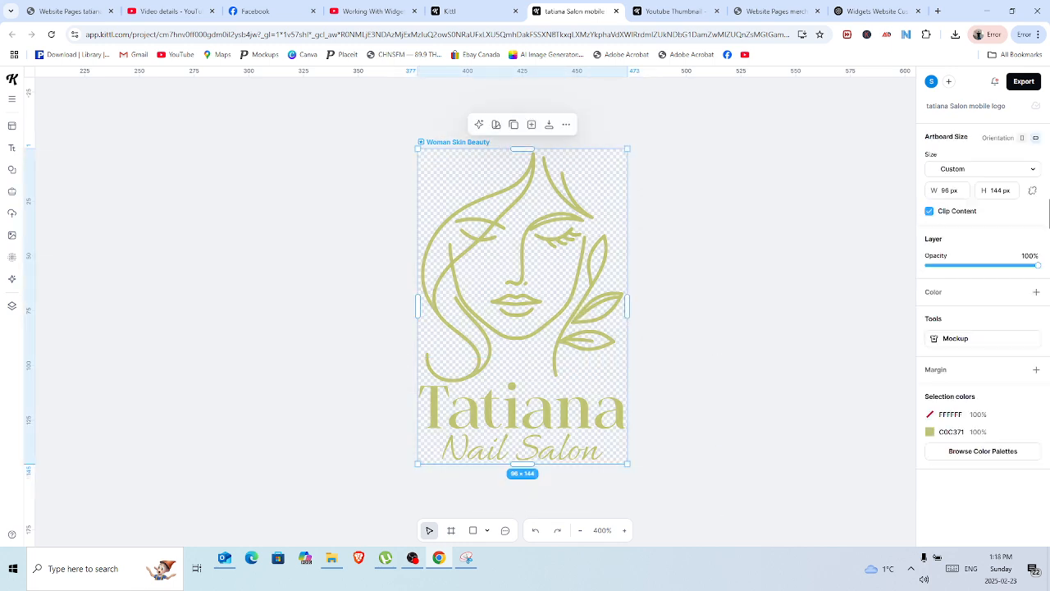
pyautogui.click(1032, 191)
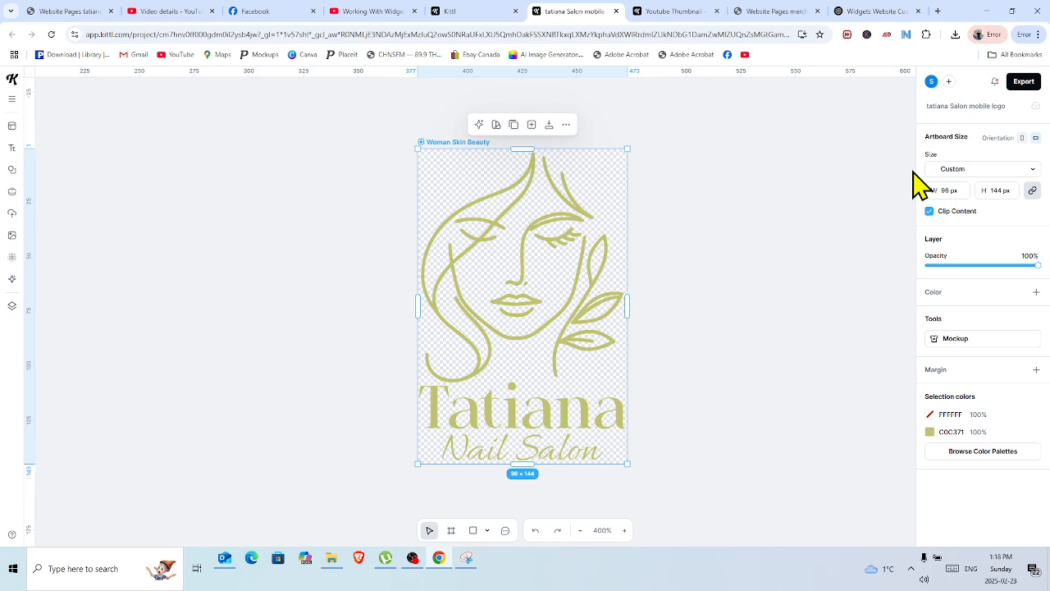
pyautogui.click(1012, 190)
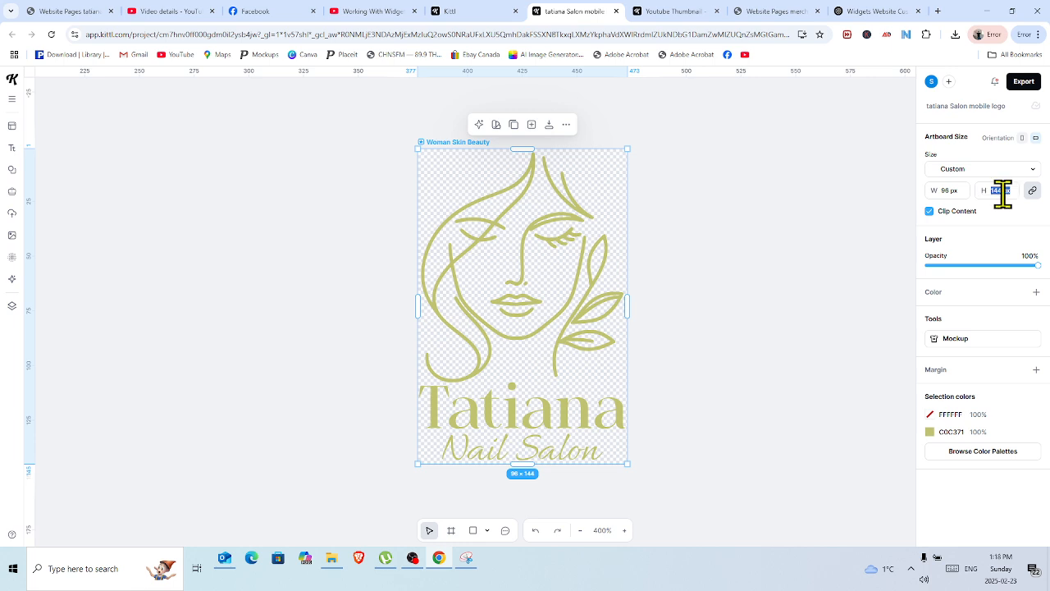
pyautogui.write('3600')
pyautogui.press('Return')
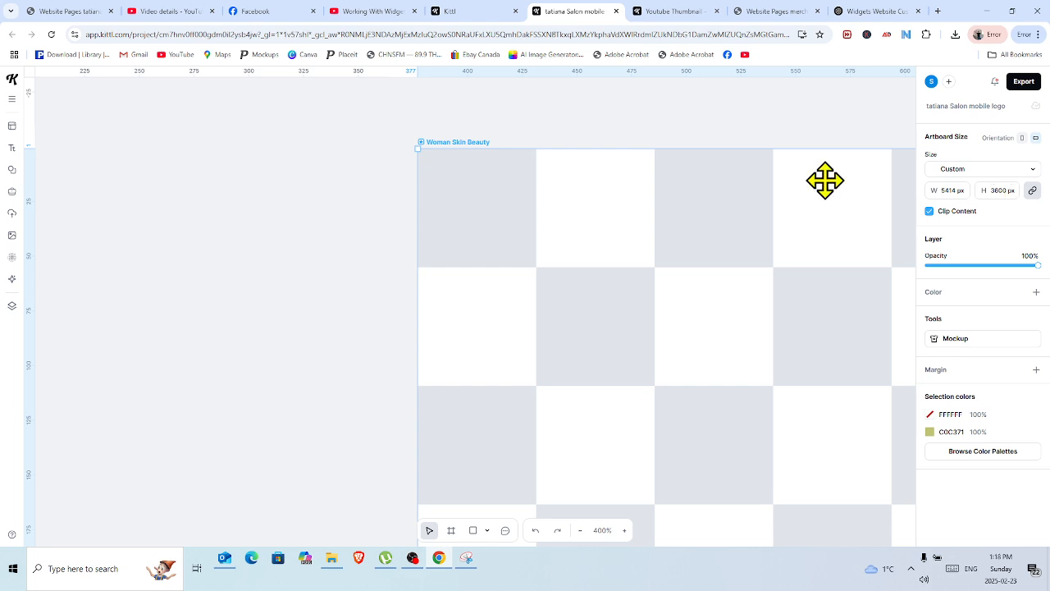
pyautogui.click(580, 530)
pyautogui.click(580, 530)
pyautogui.click(580, 530)
pyautogui.click(580, 530)
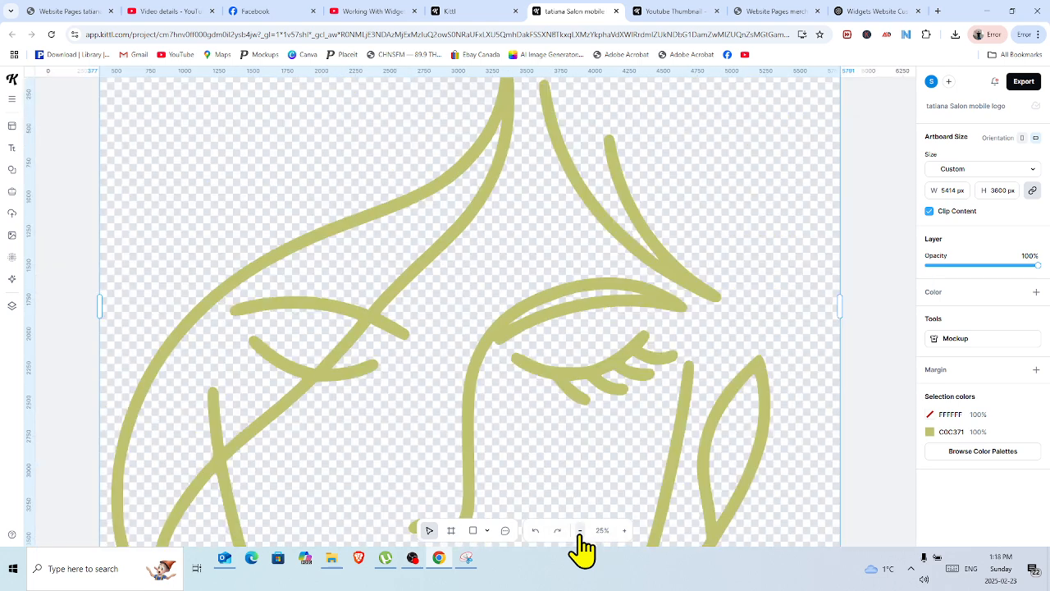
pyautogui.click(580, 530)
pyautogui.click(580, 530)
pyautogui.click(580, 530)
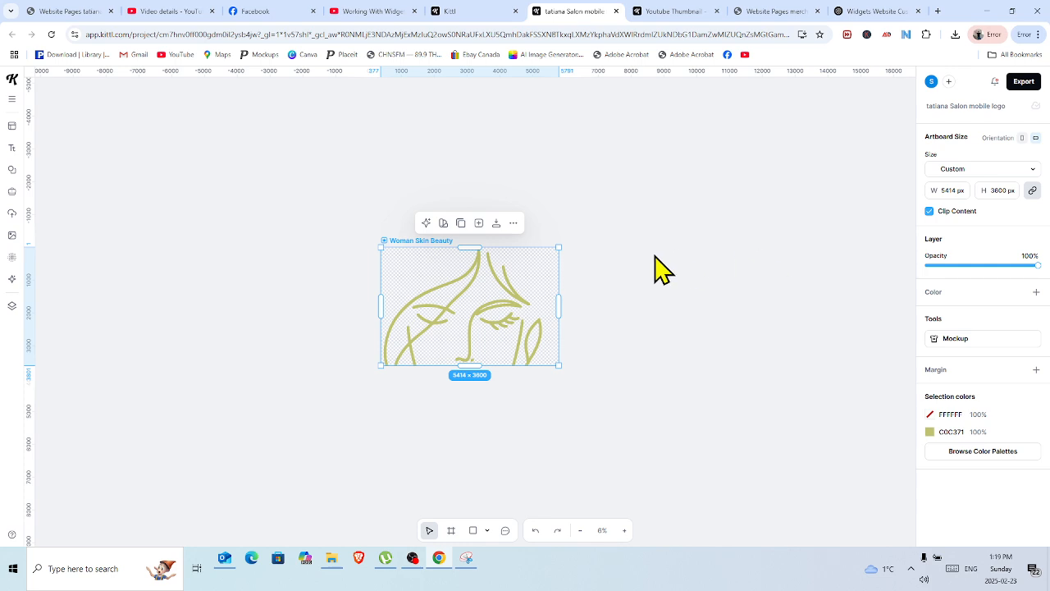
# Extend the artboard's lower edge to a height of about 8067 px so it contains the whole logo.
pyautogui.click(621, 294)
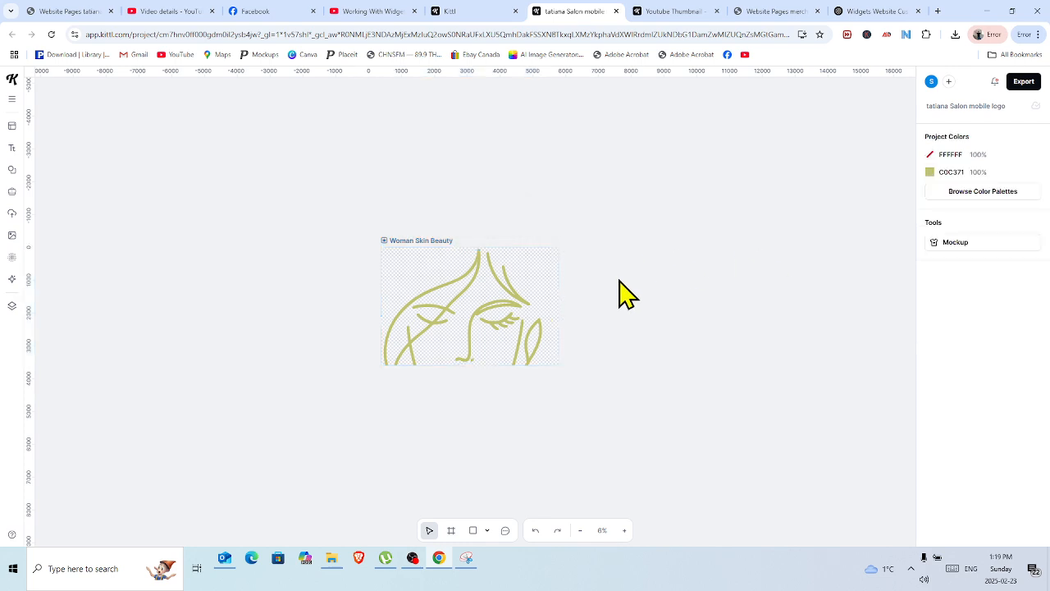
pyautogui.click(384, 238)
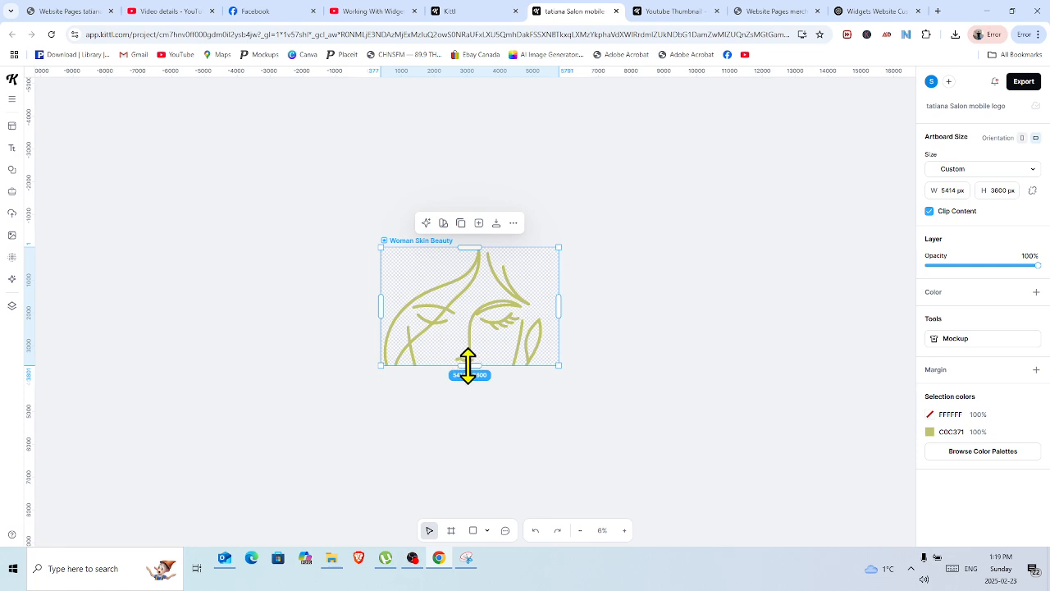
pyautogui.moveTo(467, 366); pyautogui.dragTo(467, 400)
pyautogui.moveTo(467, 423); pyautogui.dragTo(465, 509)
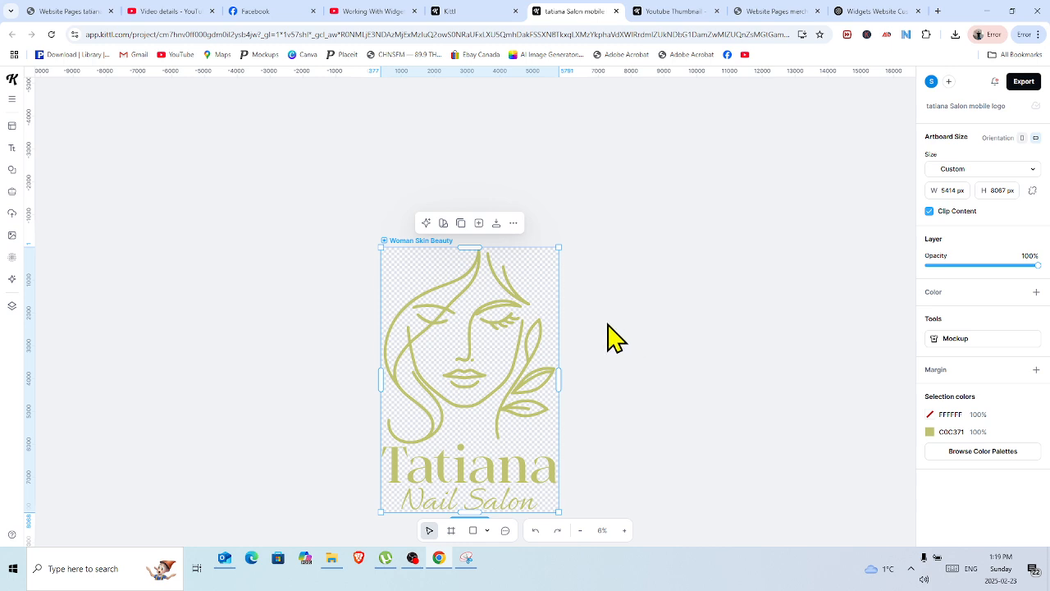
# Try to scale the complete logo artboard to a height of 3600 px with its proportions locked.
pyautogui.click(1032, 189)
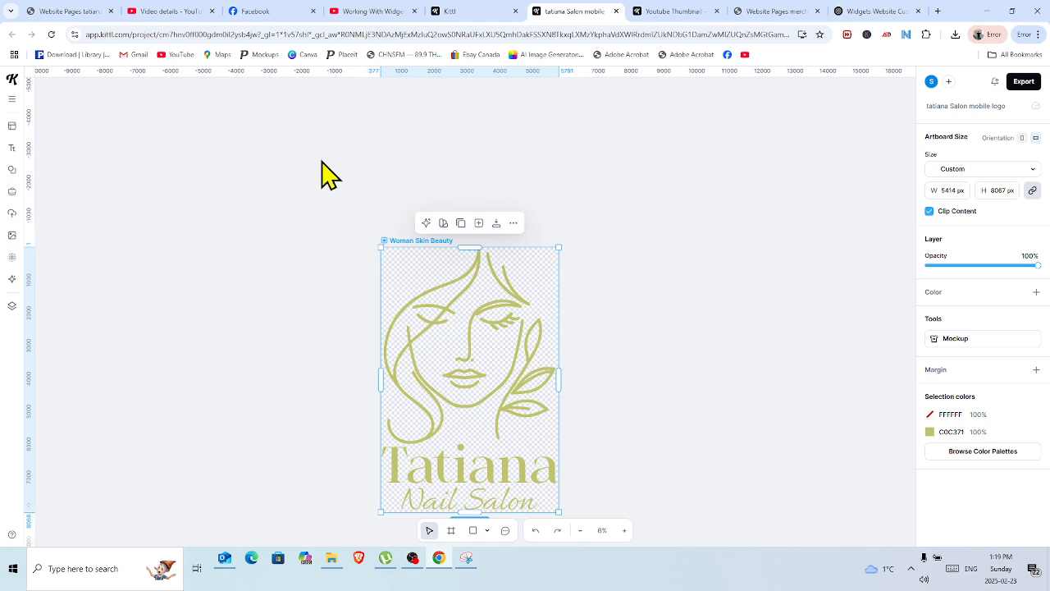
pyautogui.moveTo(321, 159); pyautogui.dragTo(632, 575)
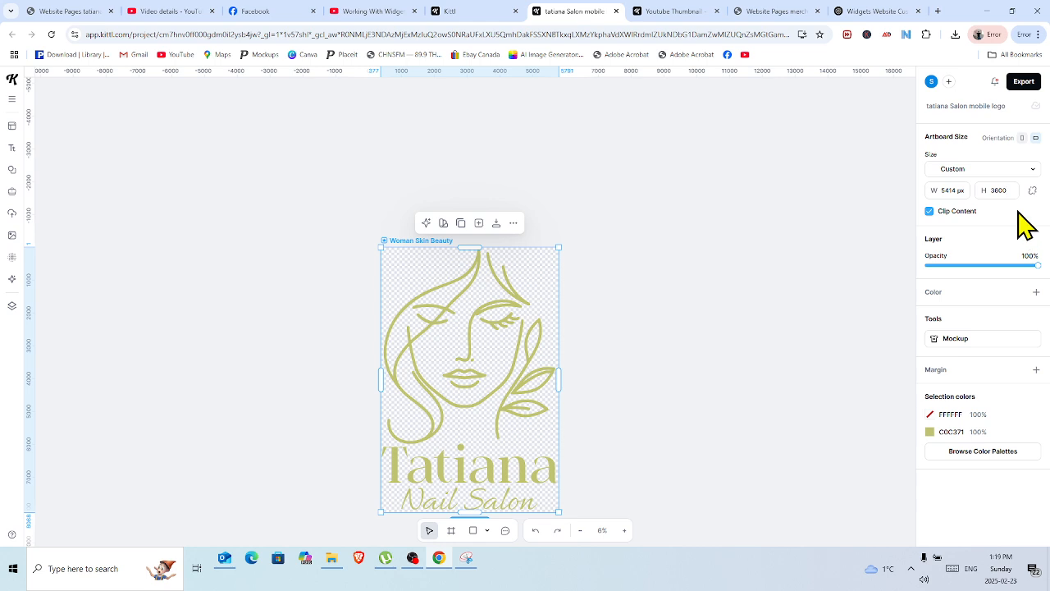
pyautogui.press('Return')
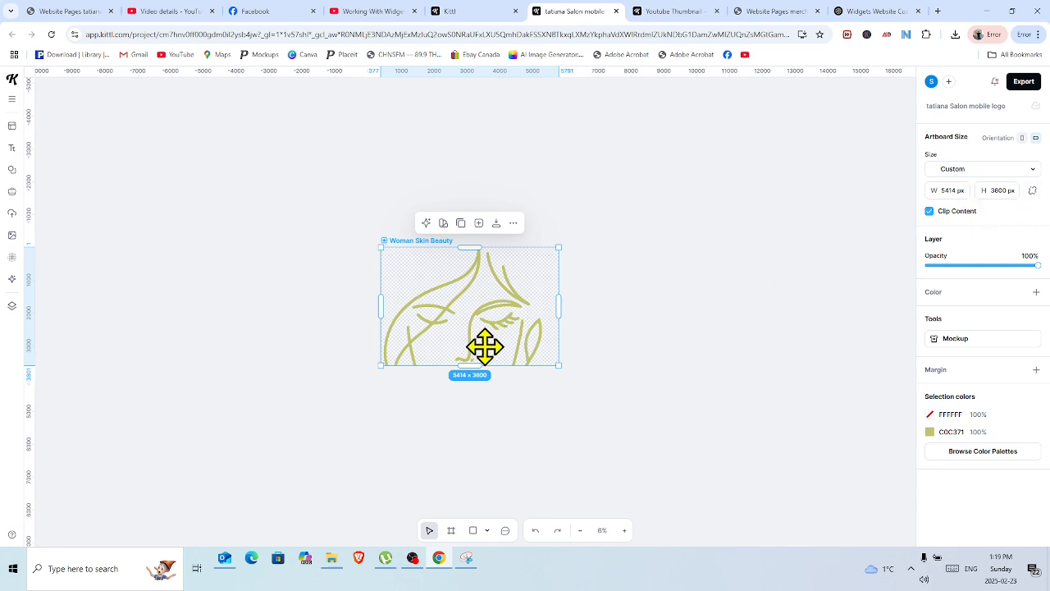
# Extend the artboard downward to contain the full logo, and scale it down proportionally to about 2283 × 3408 px.
pyautogui.moveTo(472, 364); pyautogui.dragTo(480, 512)
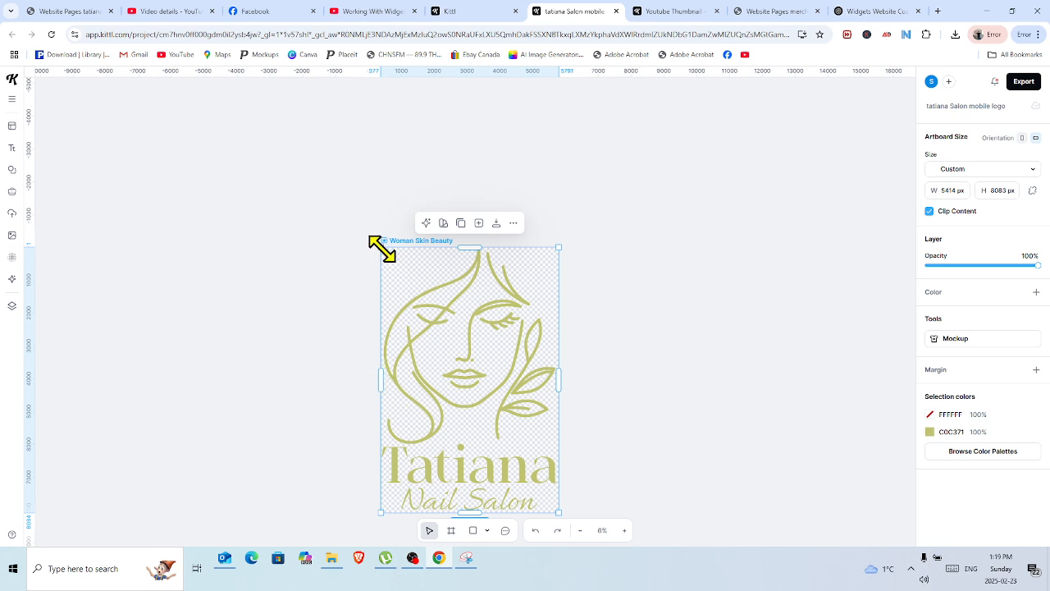
pyautogui.moveTo(382, 248); pyautogui.dragTo(441, 306)
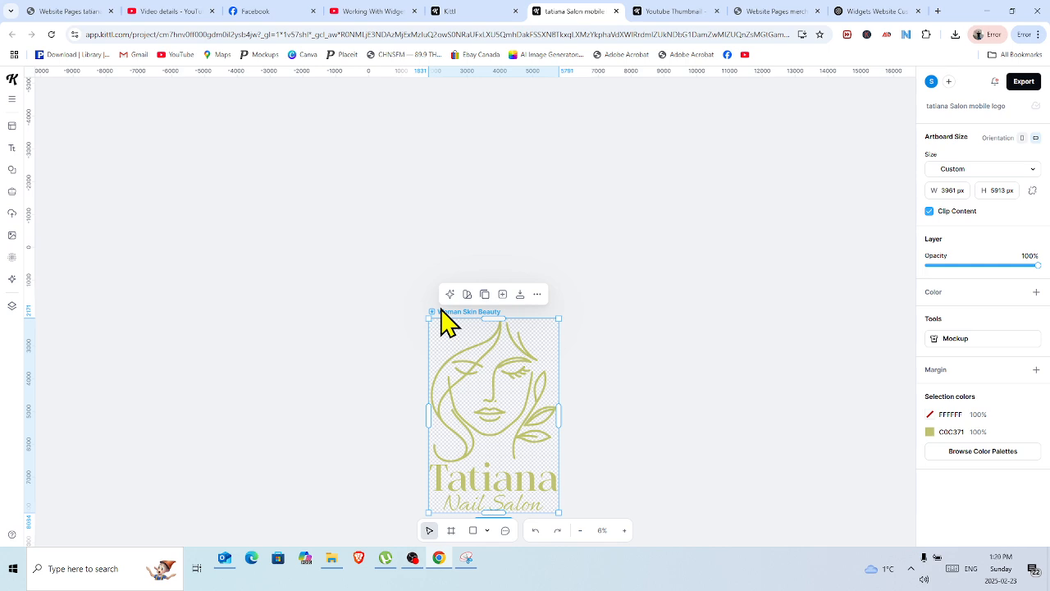
pyautogui.moveTo(429, 319); pyautogui.dragTo(481, 370)
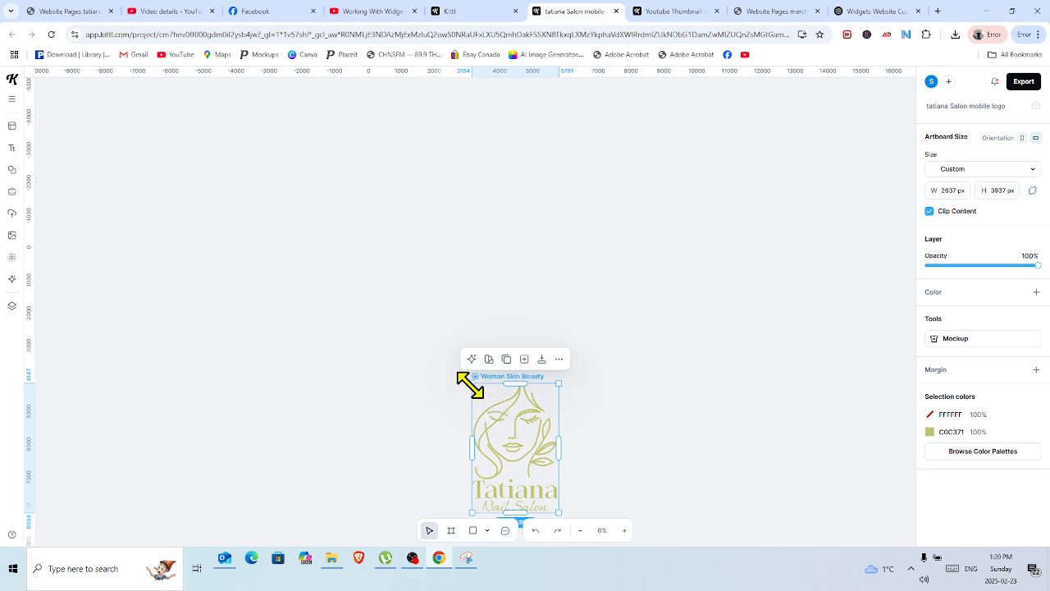
pyautogui.moveTo(470, 383); pyautogui.dragTo(486, 399)
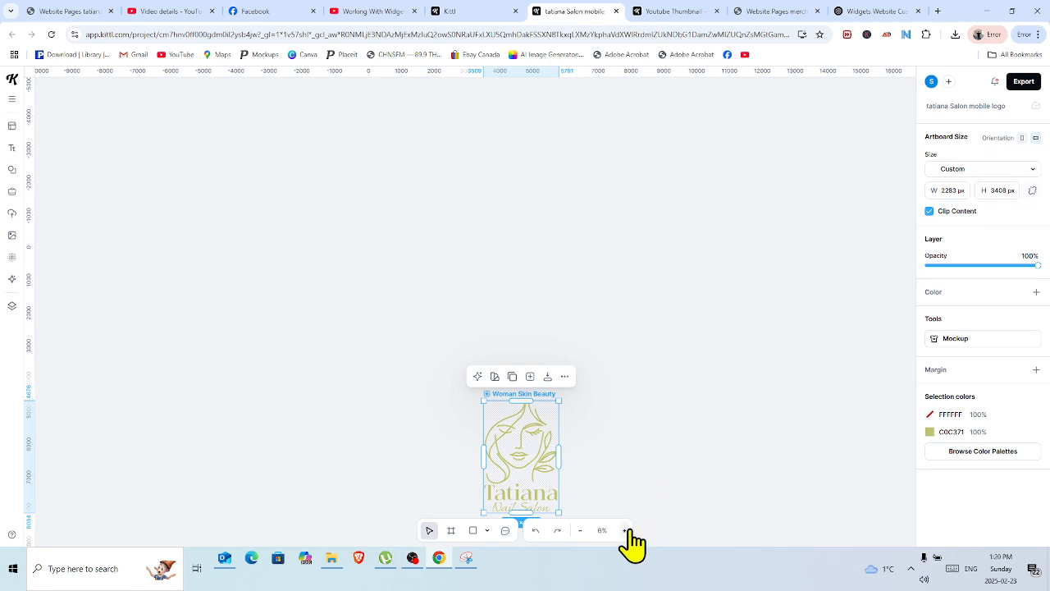
# Check the resized logo up close and export the artboard as a PNG.
pyautogui.click(678, 417)
pyautogui.moveTo(439, 326); pyautogui.dragTo(591, 558)
pyautogui.click(624, 531)
pyautogui.click(625, 531)
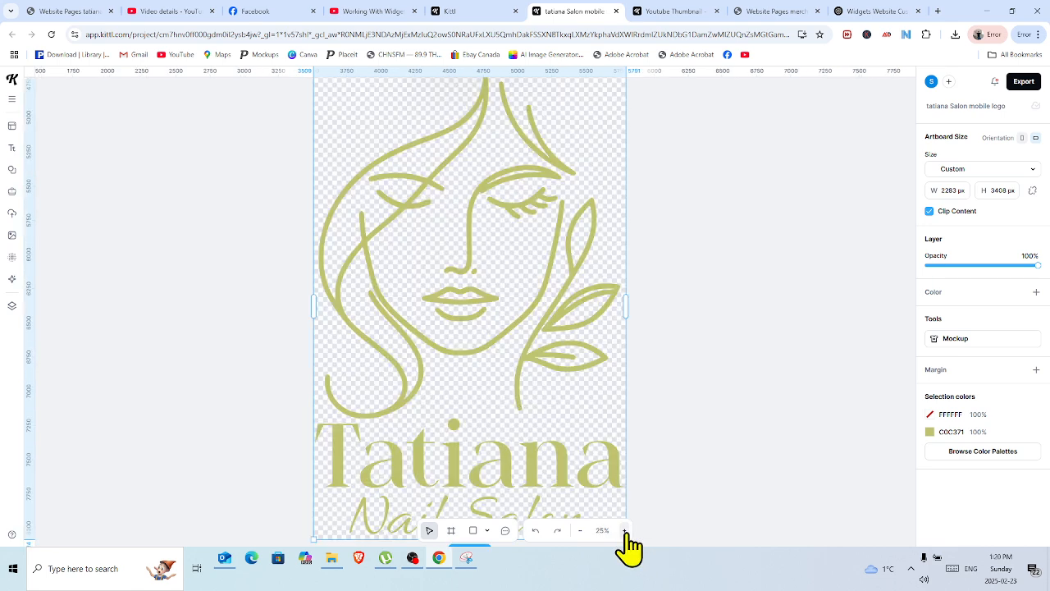
pyautogui.click(580, 530)
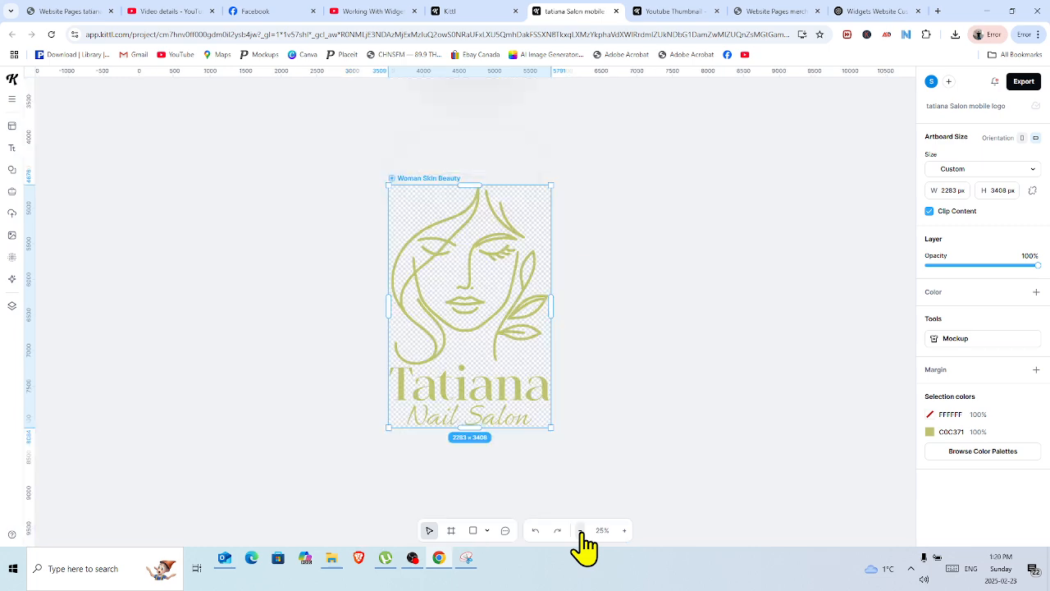
pyautogui.click(663, 410)
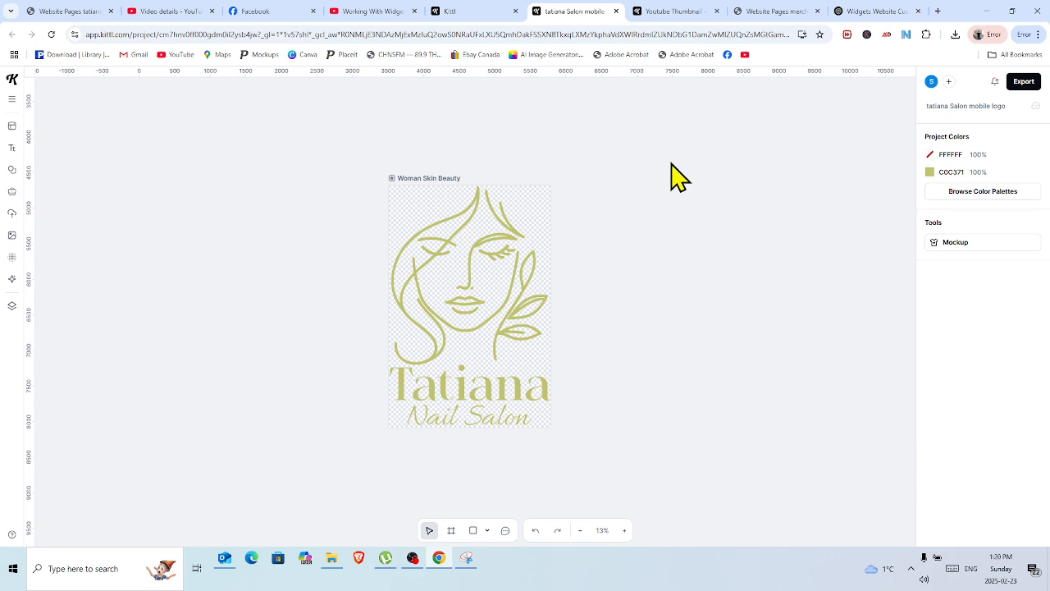
pyautogui.click(1024, 82)
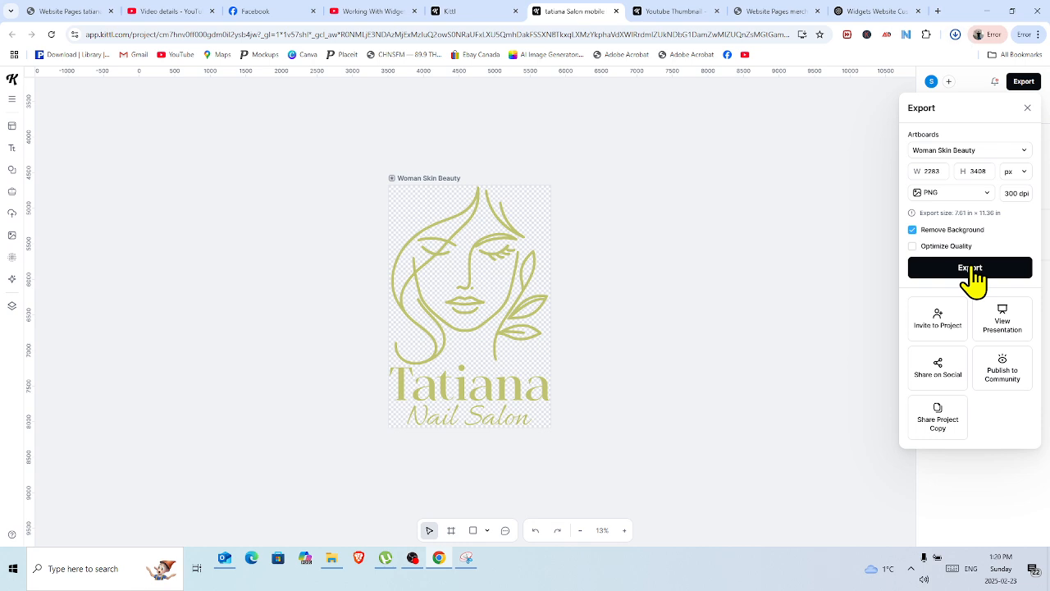
# Switch back to the DecoNetwork website editor and open the site's admin dashboard.
pyautogui.click(67, 11)
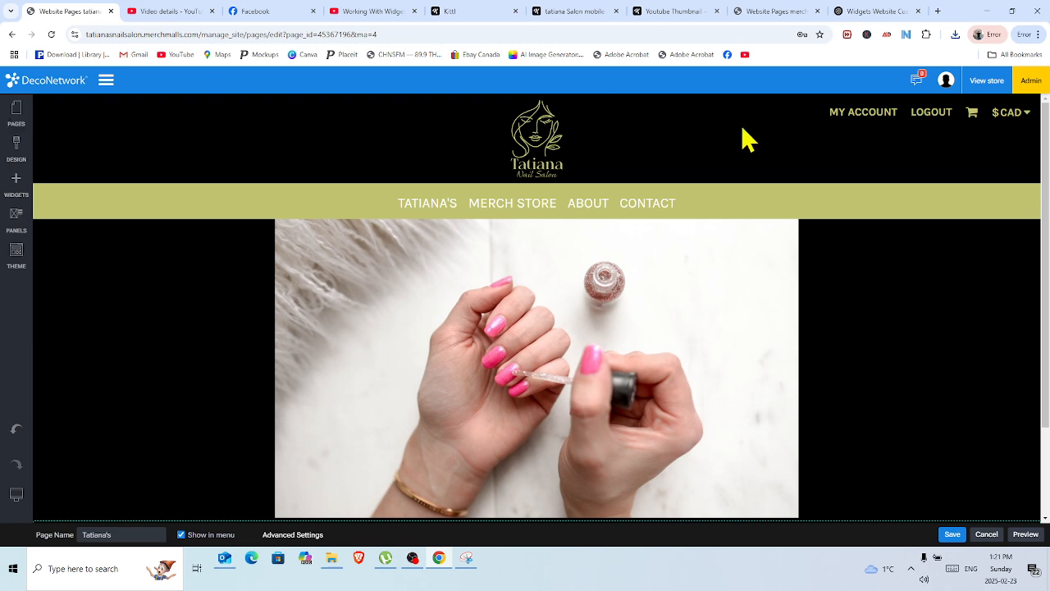
pyautogui.click(1027, 80)
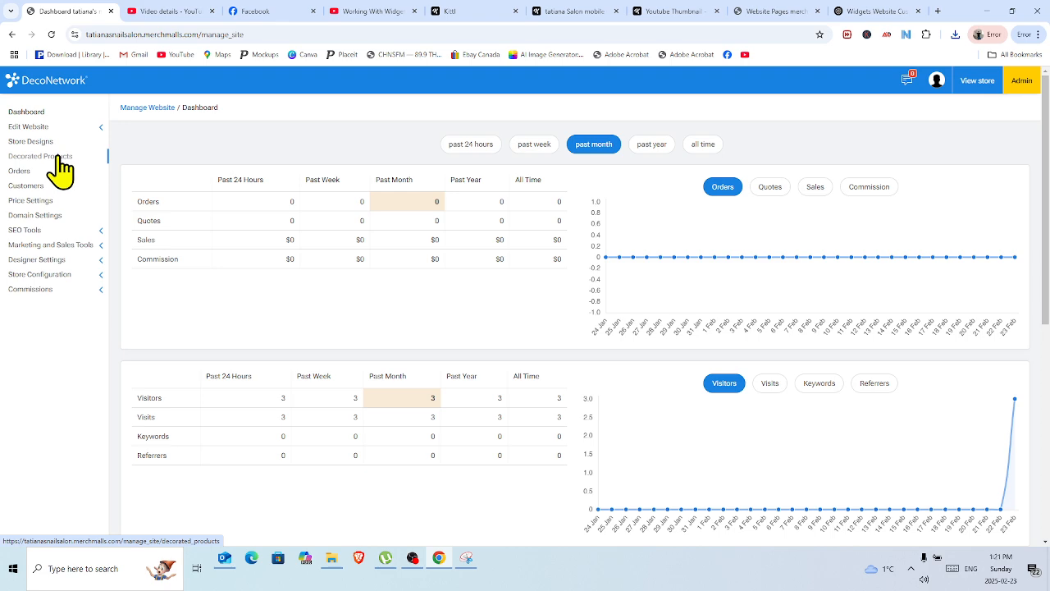
# Start creating a decorated product on the 11oz Basic C Handle Ceramic Mug.
pyautogui.click(59, 158)
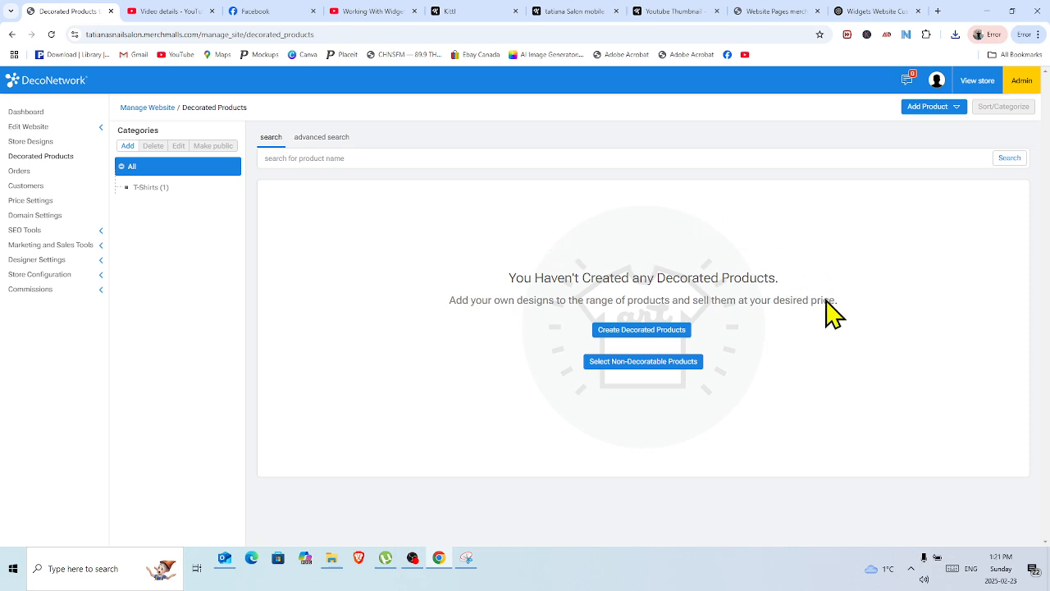
pyautogui.click(651, 332)
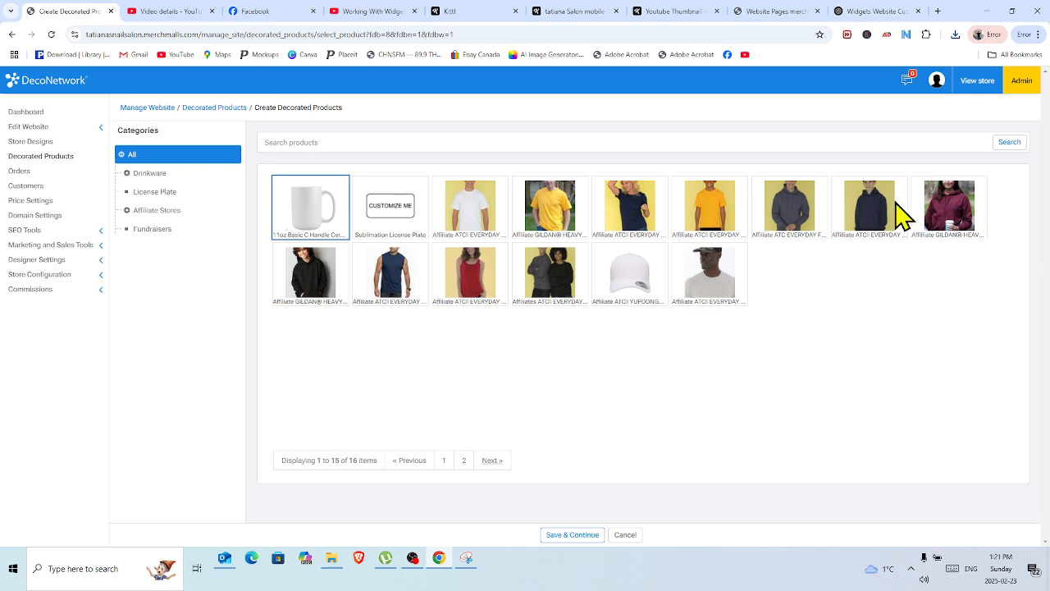
pyautogui.click(571, 534)
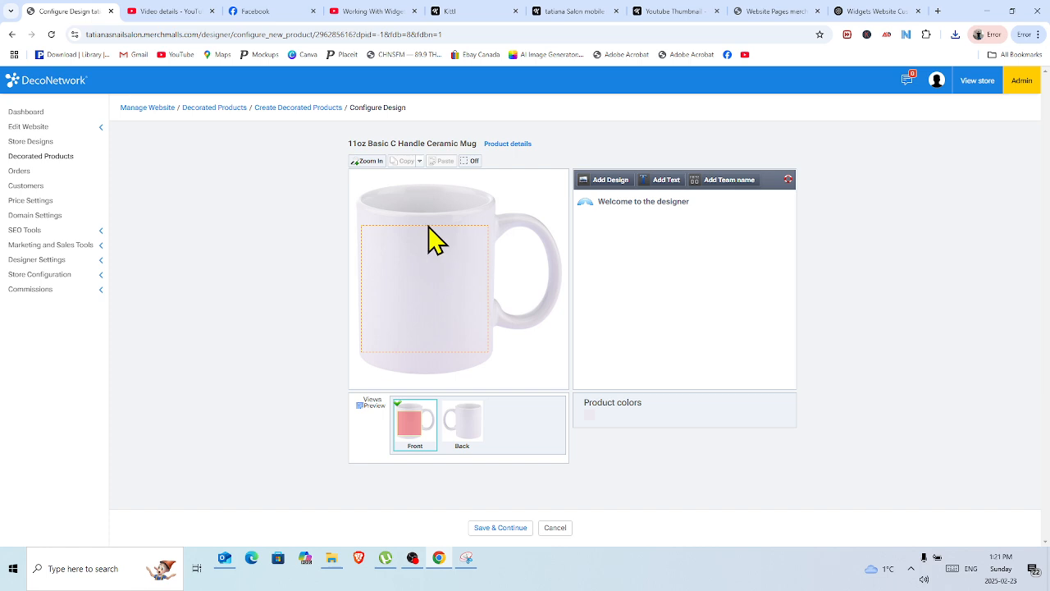
# Upload "tatiana Salon mobile logo (1)" from Downloads as the mug's front design and declare permission to use the file.
pyautogui.click(606, 196)
pyautogui.click(577, 309)
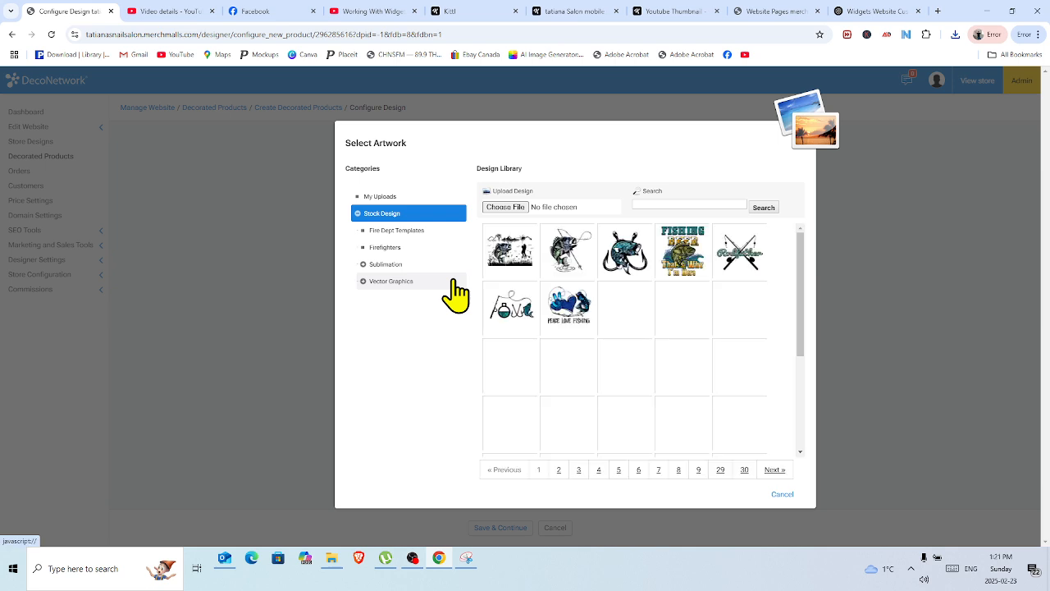
pyautogui.click(385, 197)
pyautogui.click(510, 208)
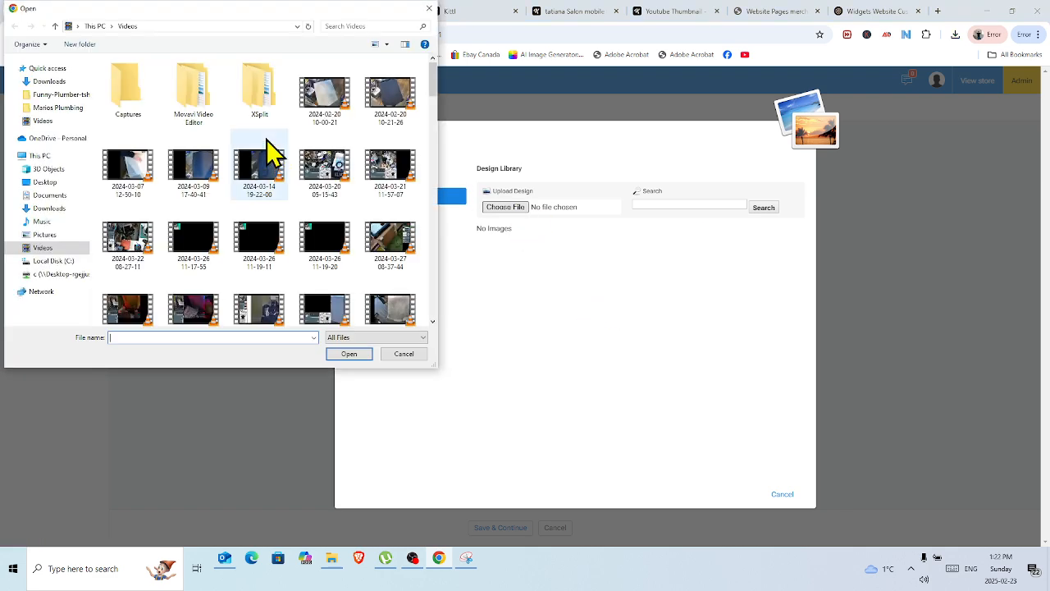
pyautogui.click(49, 208)
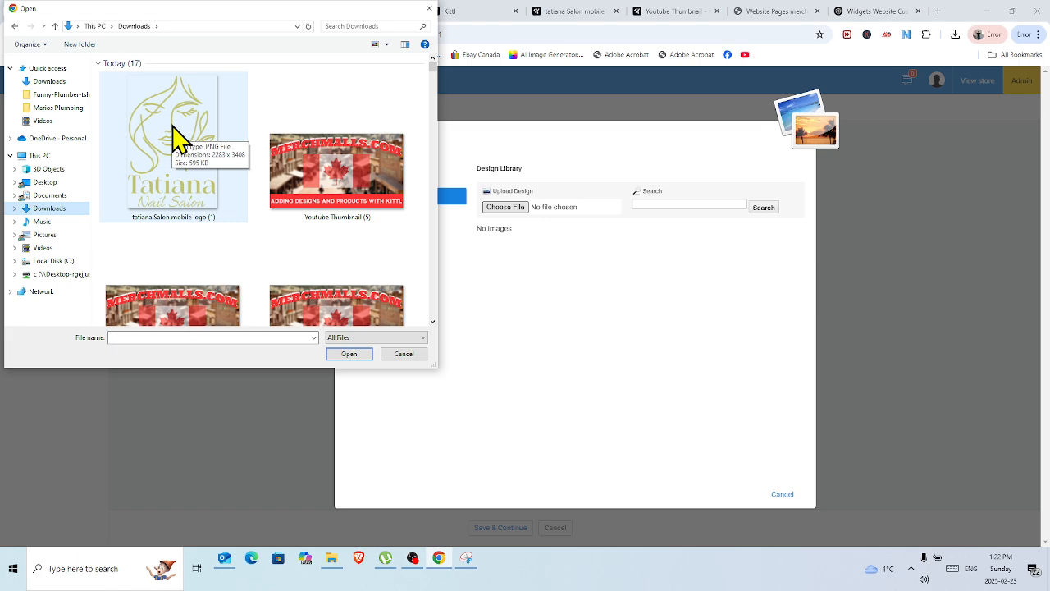
pyautogui.click(174, 139)
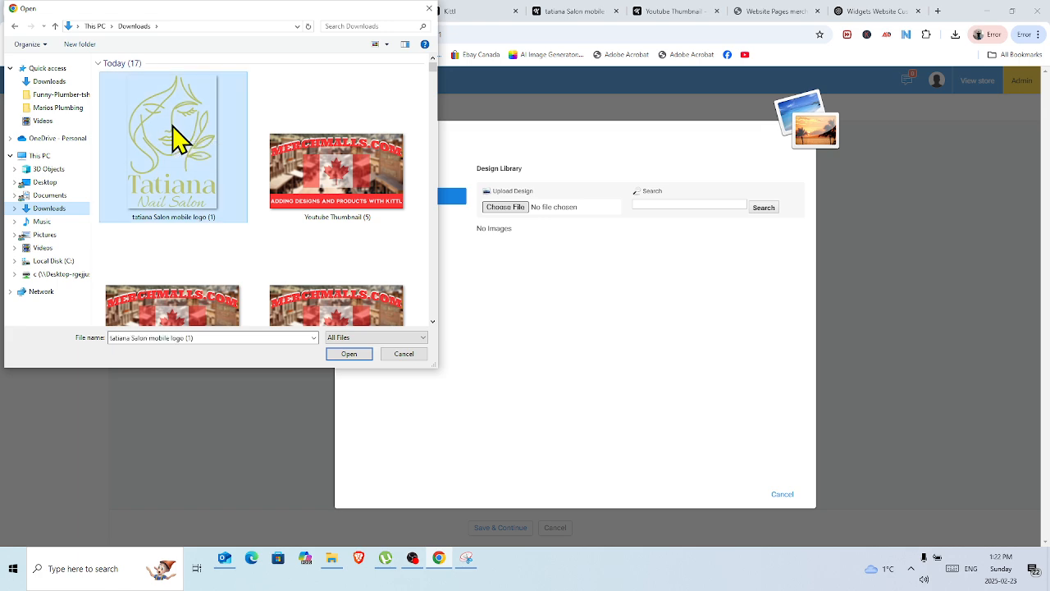
pyautogui.click(350, 354)
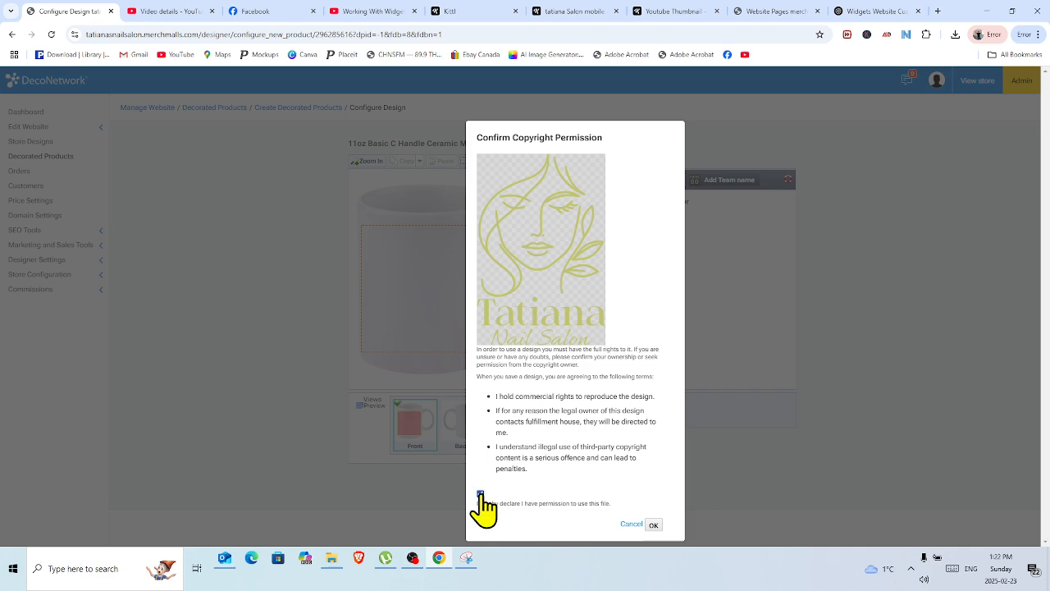
pyautogui.click(654, 525)
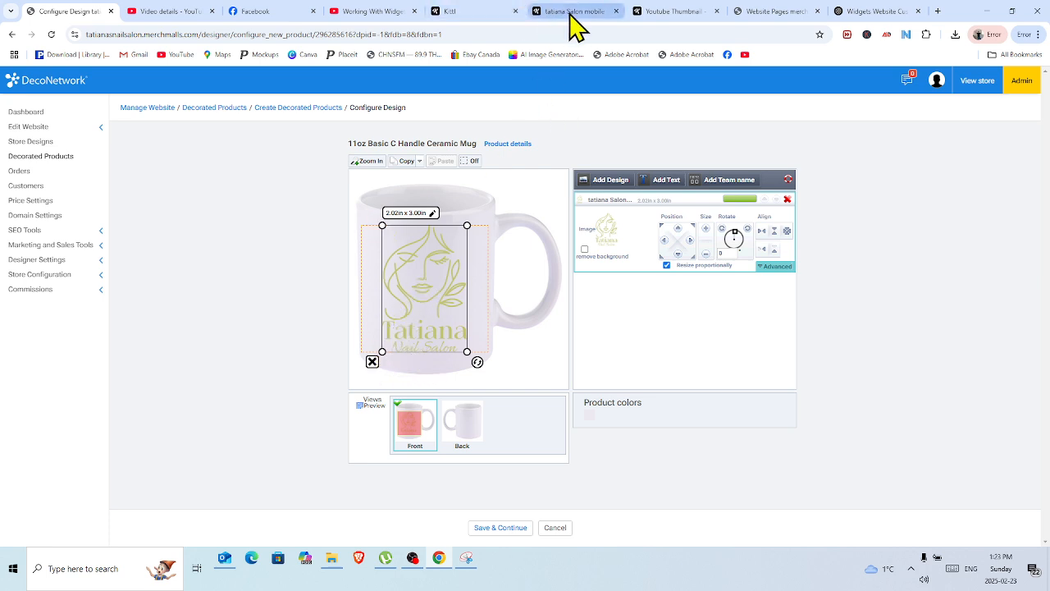
# Switch to the logo project in Kittl and extend the artboard at both sides and above the logo to about 4038 × 3996 px.
pyautogui.click(479, 11)
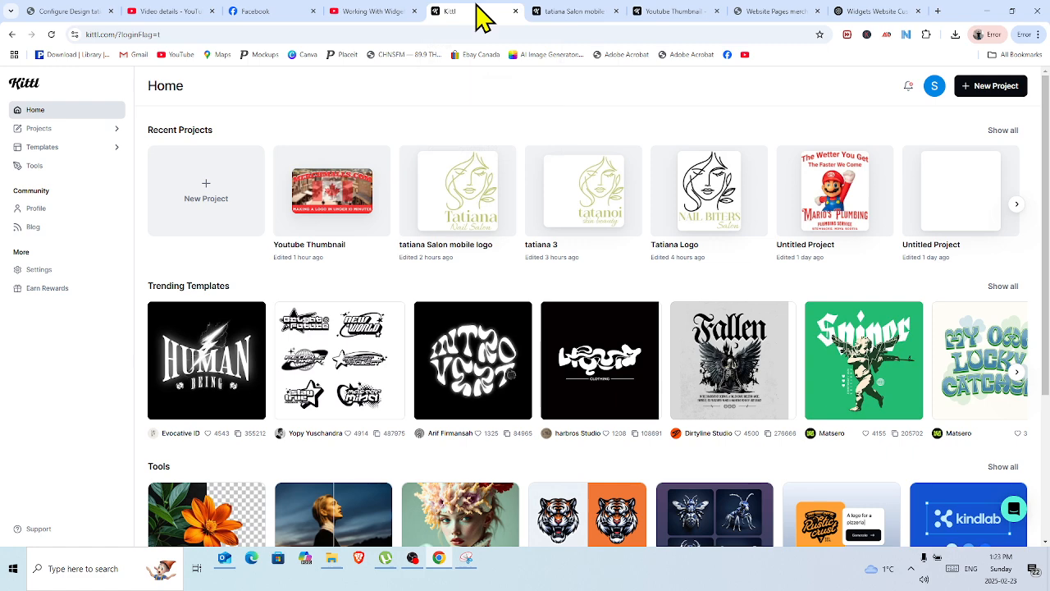
pyautogui.click(571, 11)
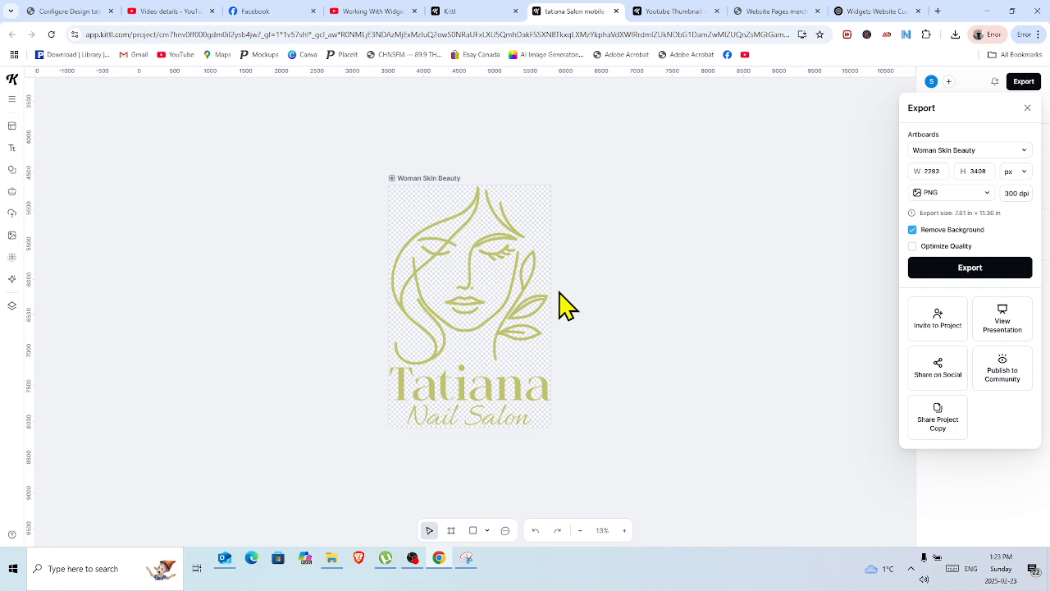
pyautogui.click(393, 178)
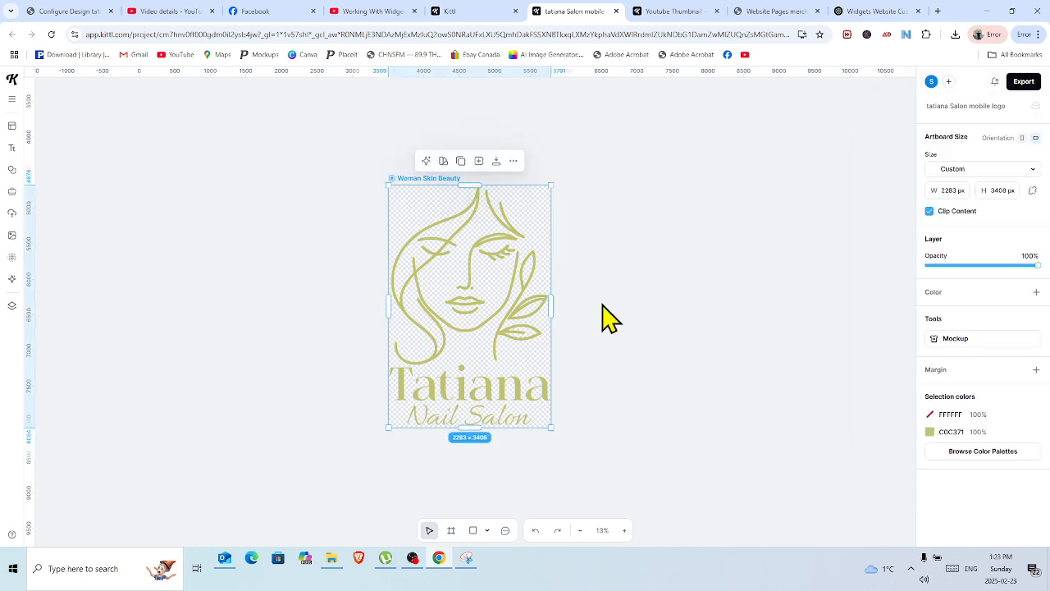
pyautogui.moveTo(548, 302); pyautogui.dragTo(605, 304)
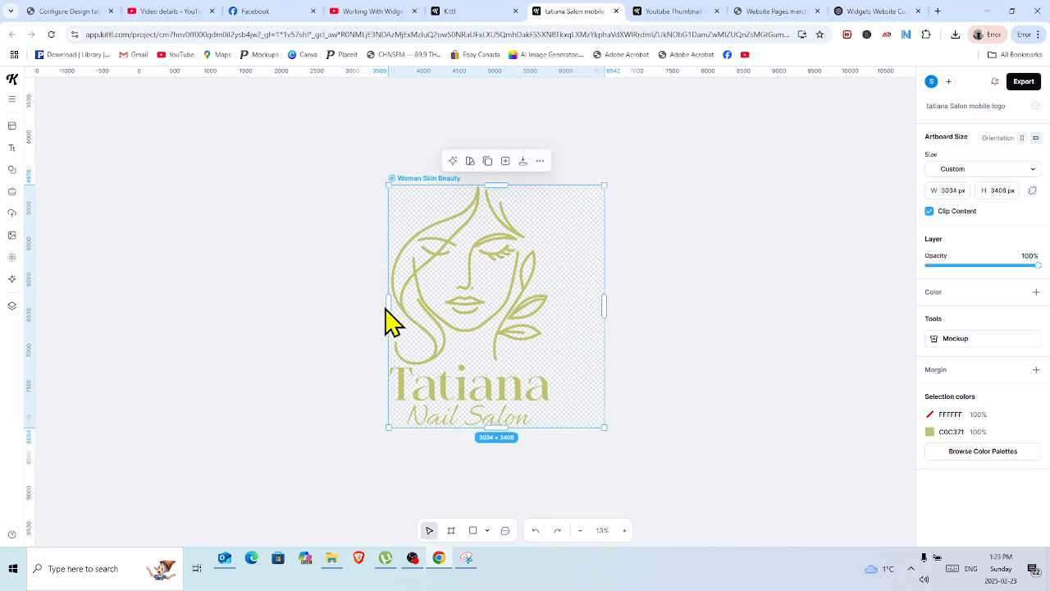
pyautogui.moveTo(387, 306); pyautogui.dragTo(317, 305)
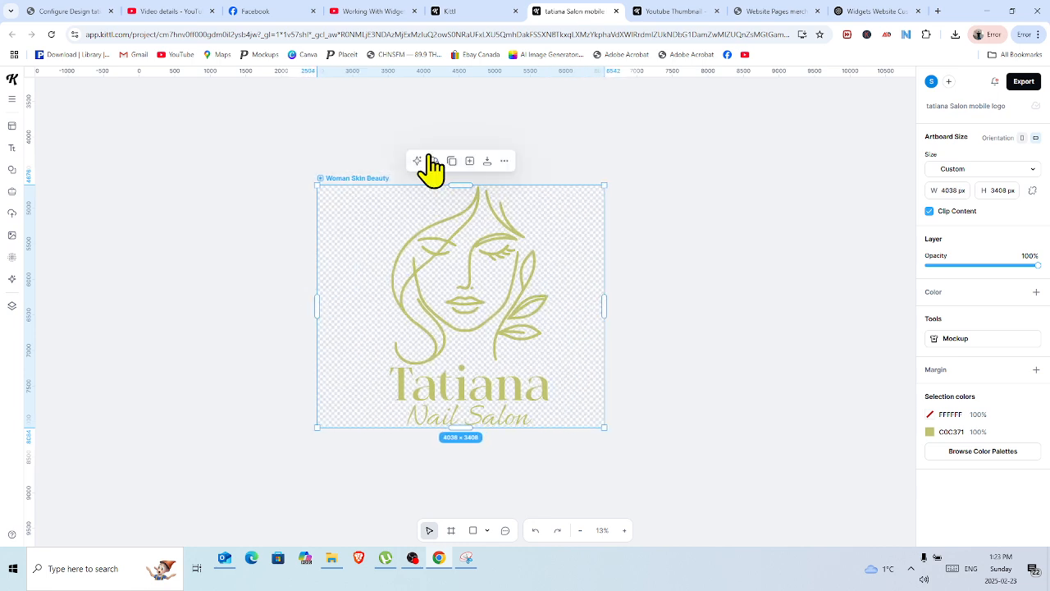
pyautogui.moveTo(458, 187); pyautogui.dragTo(459, 143)
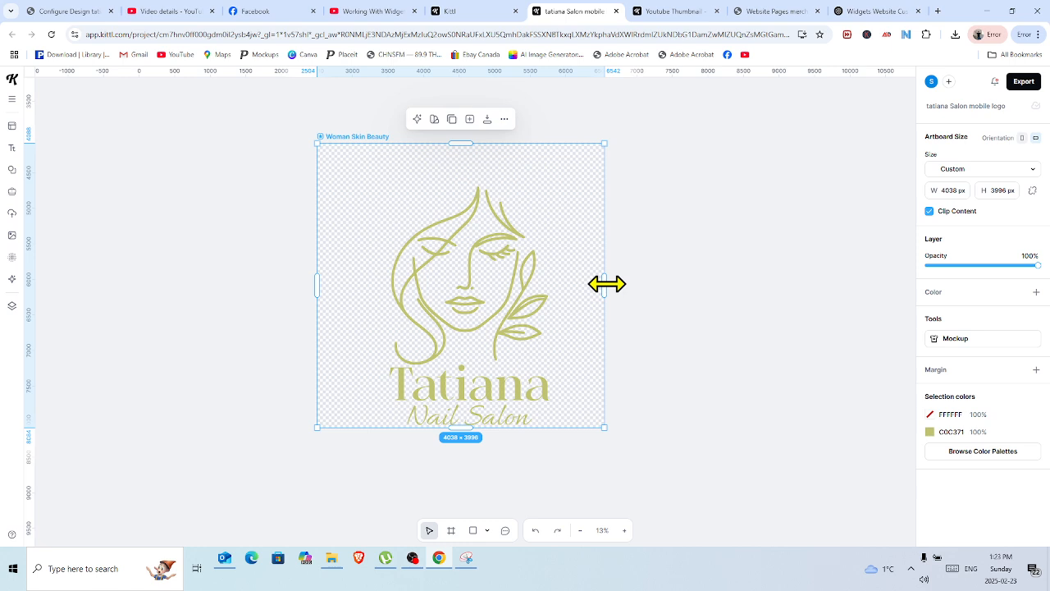
# Trim the artboard's right, top and left edges back to the logo, to about 2262 × 3419 px.
pyautogui.moveTo(605, 284); pyautogui.dragTo(550, 294)
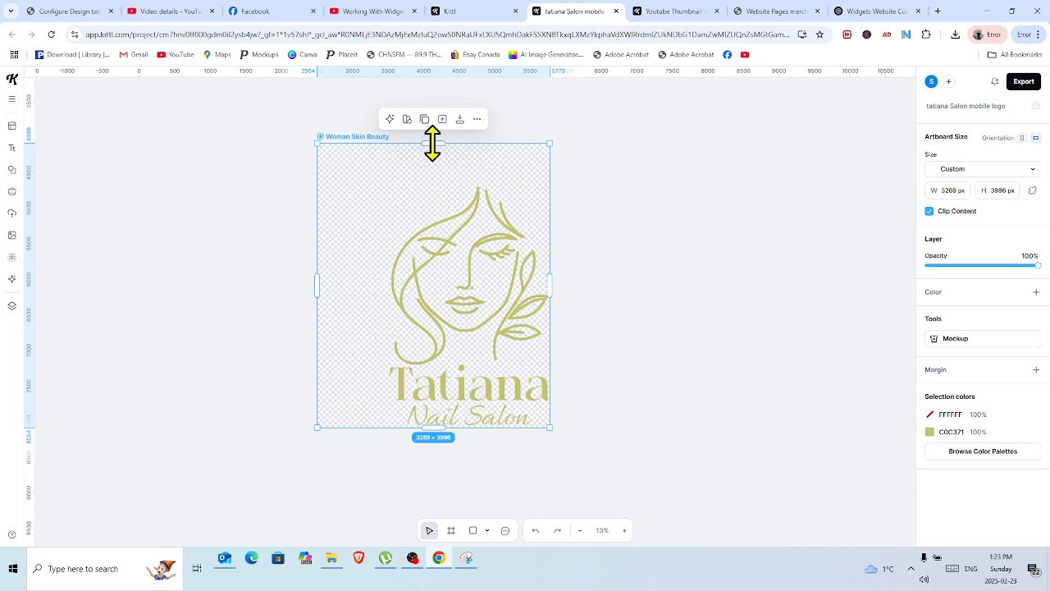
pyautogui.moveTo(433, 144); pyautogui.dragTo(438, 185)
pyautogui.moveTo(316, 307); pyautogui.dragTo(389, 321)
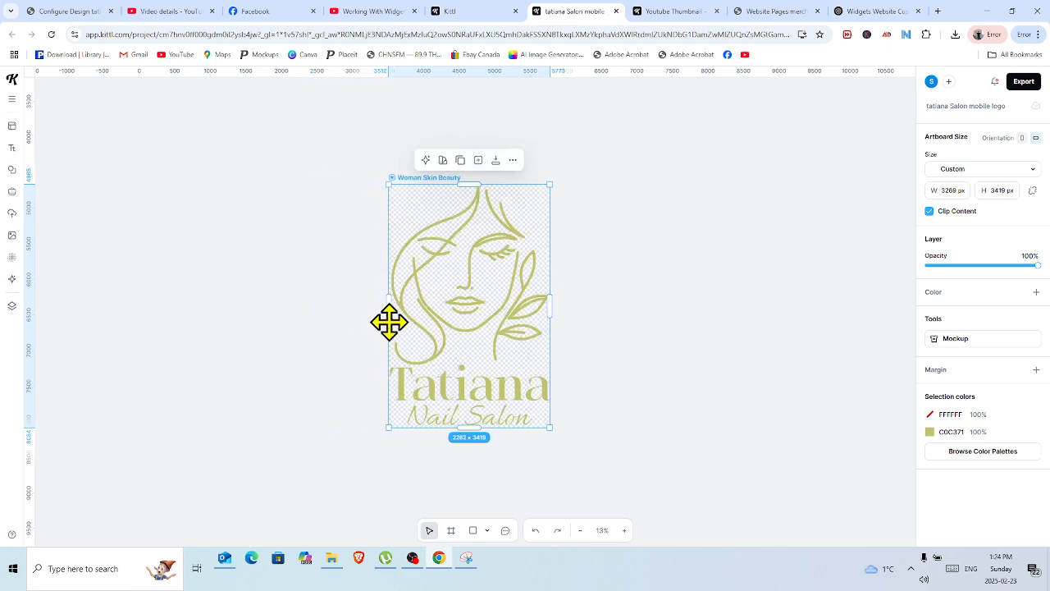
pyautogui.click(261, 361)
# Switch back to the DecoNetwork mug designer, centre the logo horizontally in the decoration area, and save the design.
pyautogui.click(78, 13)
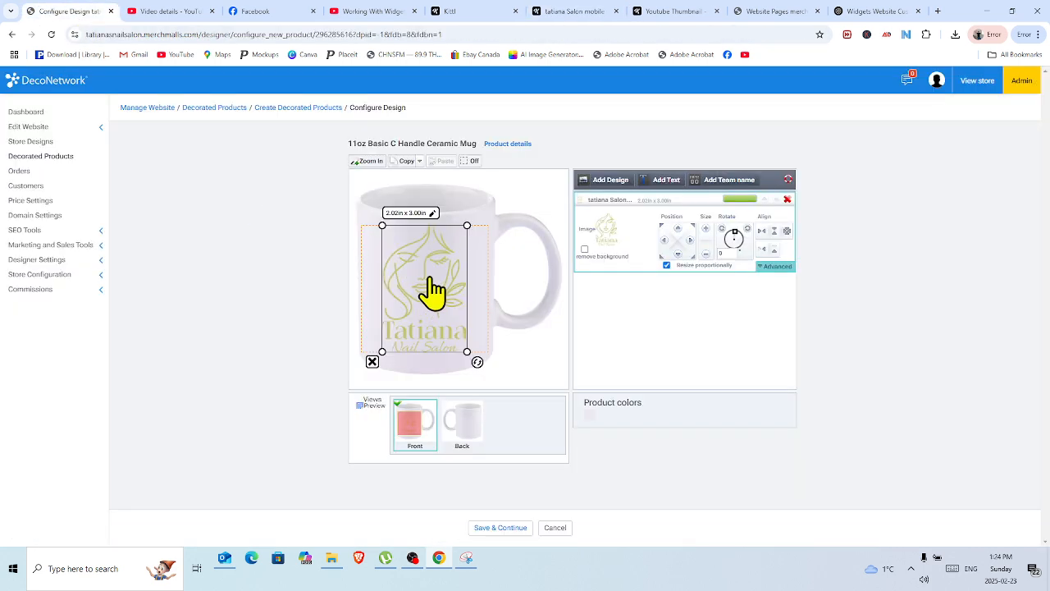
pyautogui.moveTo(433, 291); pyautogui.dragTo(428, 280)
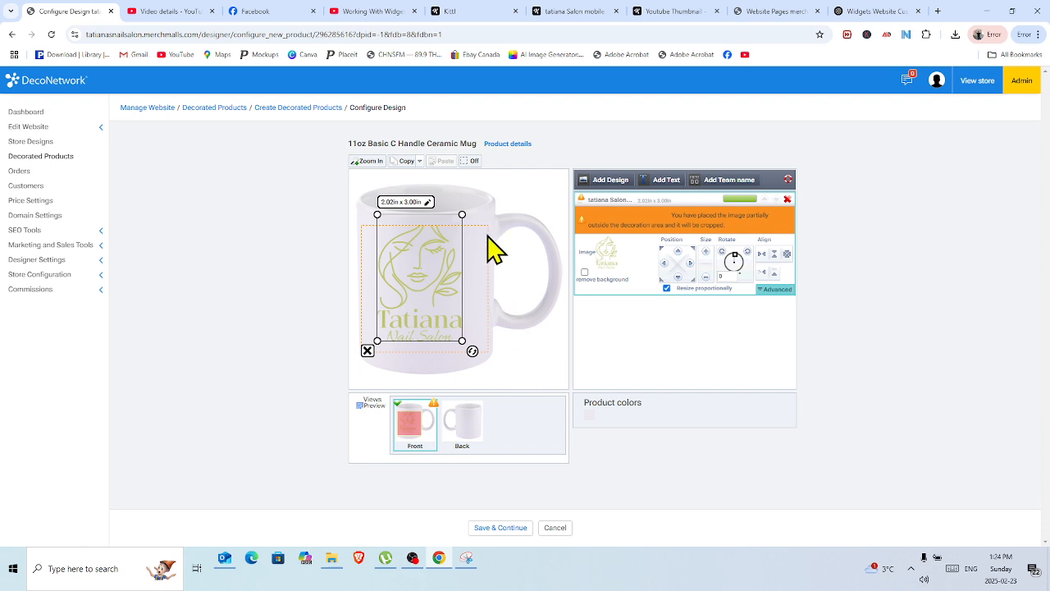
pyautogui.moveTo(433, 261); pyautogui.dragTo(433, 272)
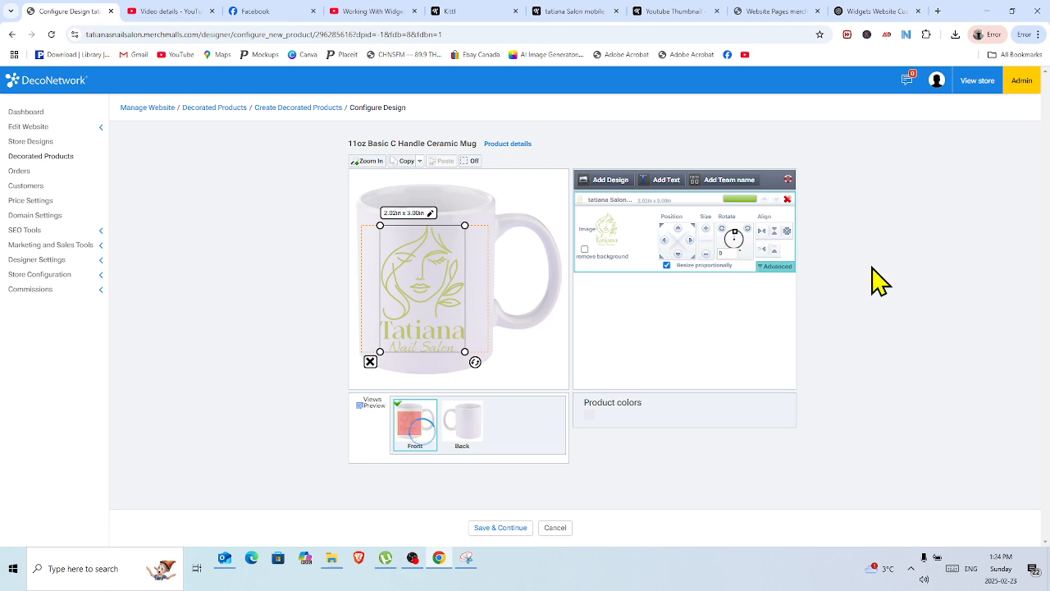
pyautogui.click(762, 233)
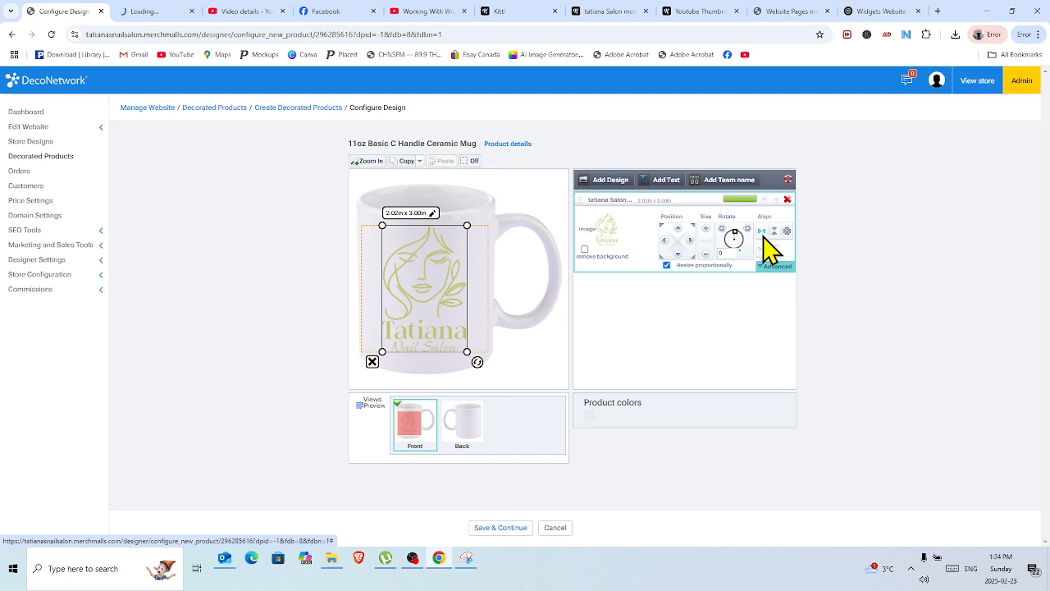
pyautogui.click(864, 194)
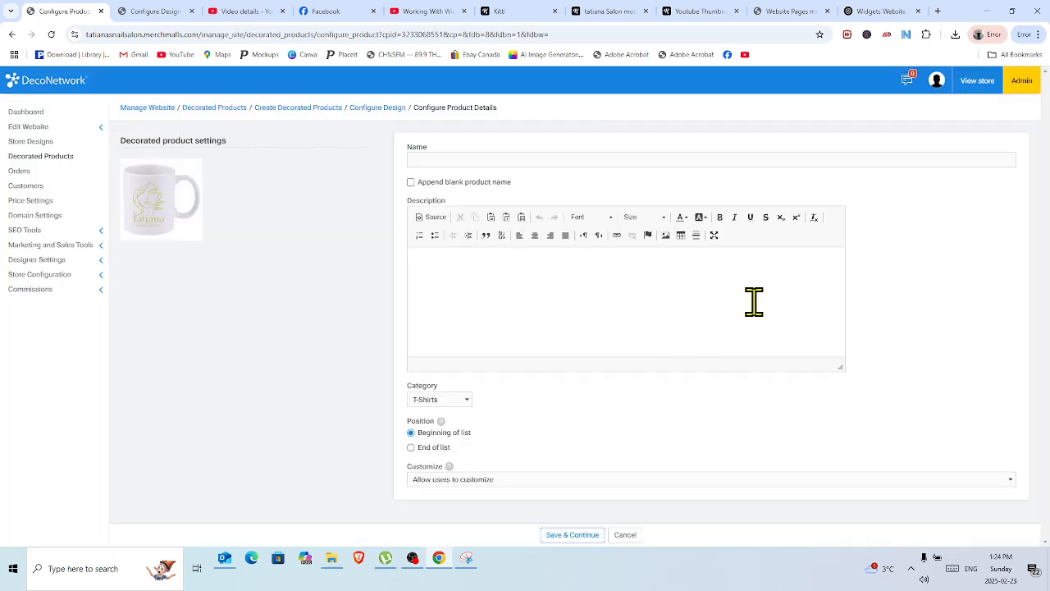
# In ChatGPT, ask "can you give me a name for a mug with there logo on it" and follow up with "how about a description".
pyautogui.click(429, 159)
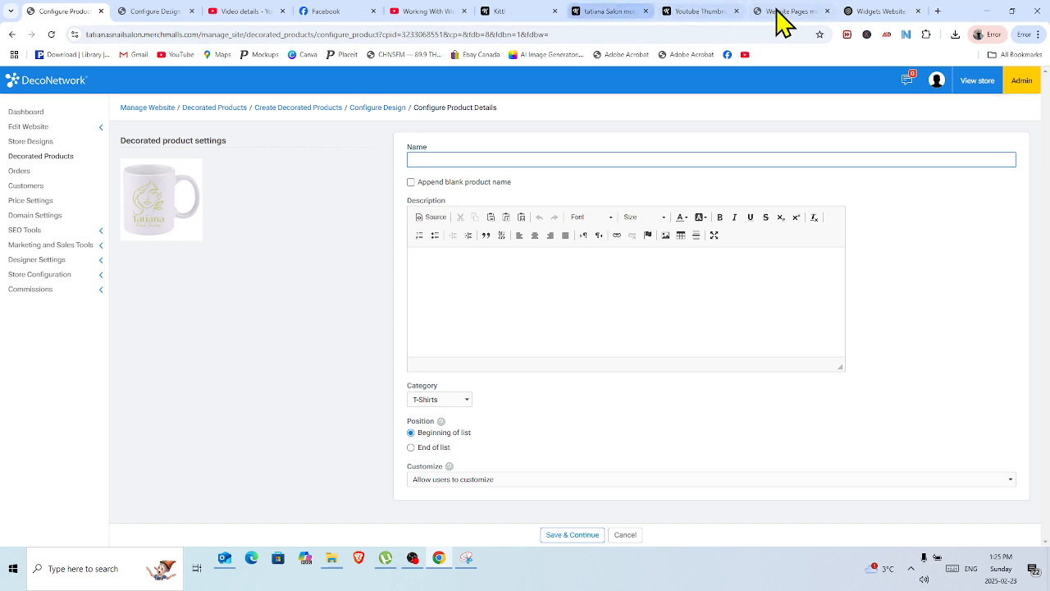
pyautogui.click(875, 14)
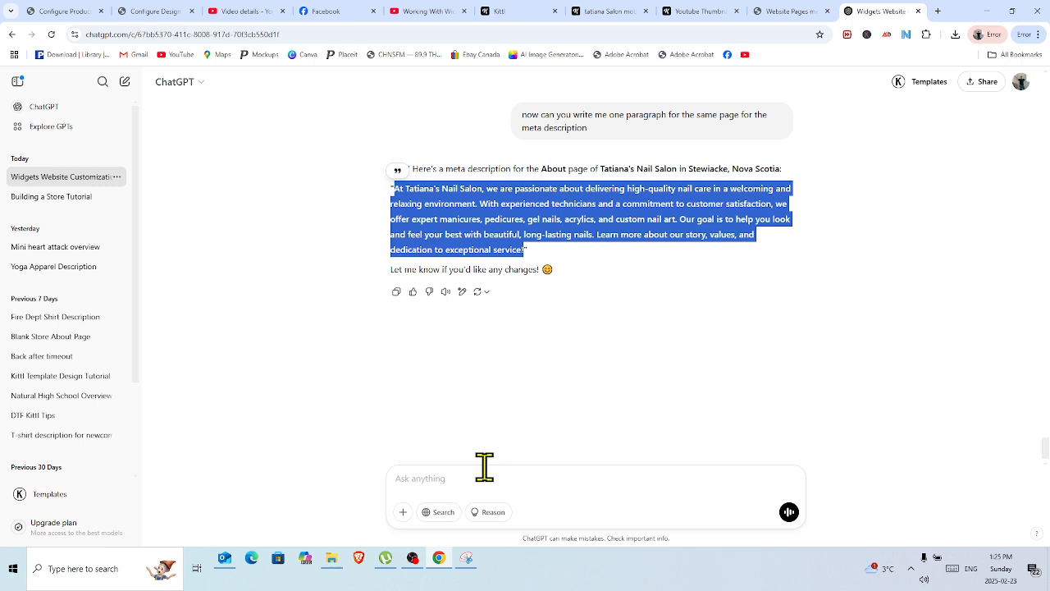
pyautogui.click(438, 478)
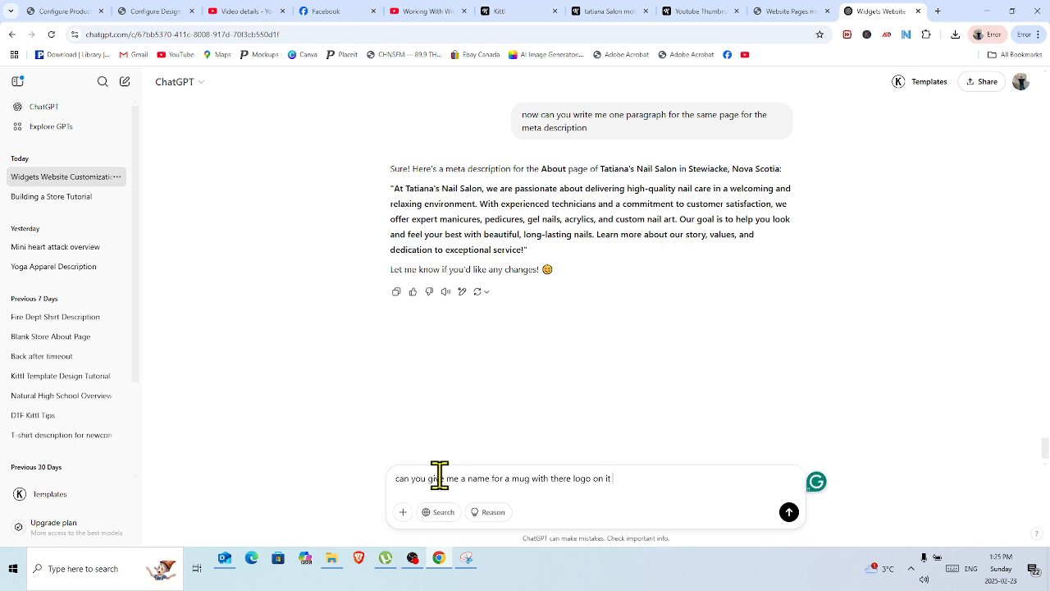
pyautogui.click(790, 513)
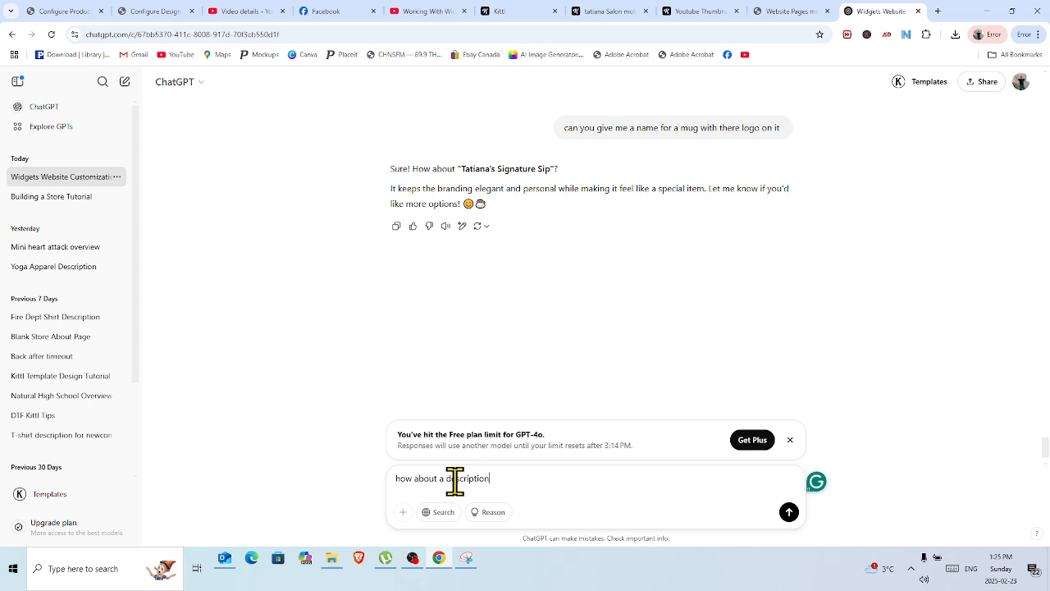
pyautogui.press('Return')
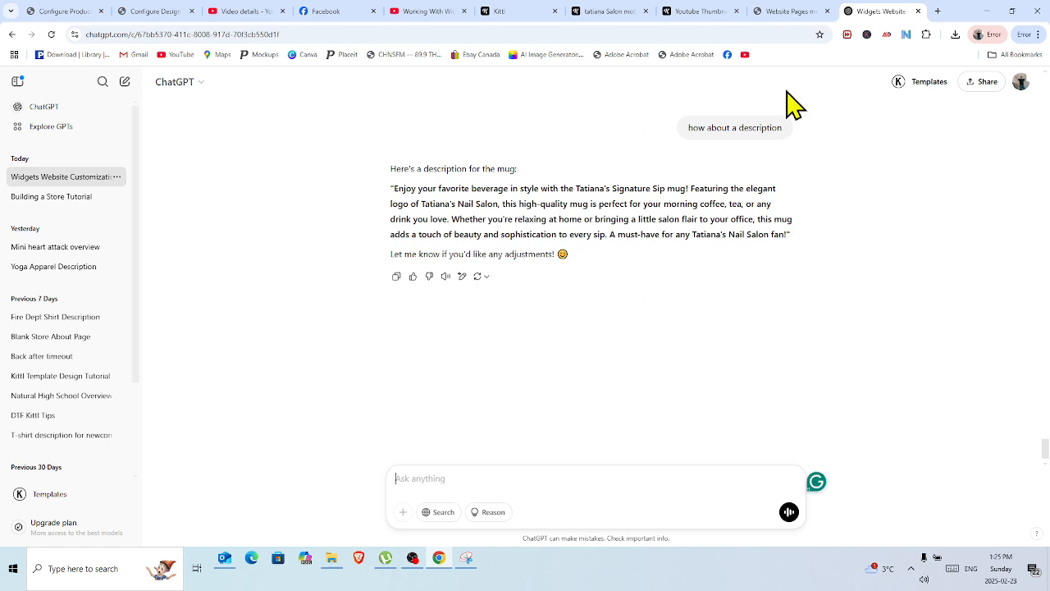
# Copy the mug description from ChatGPT into the product's Description in DecoNetwork.
pyautogui.click(61, 12)
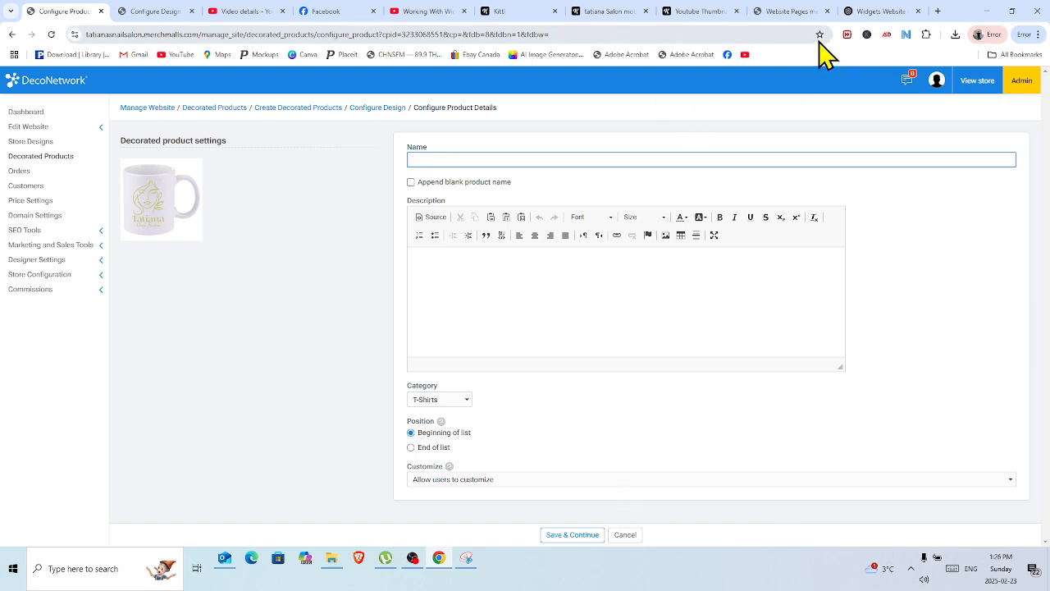
pyautogui.click(872, 12)
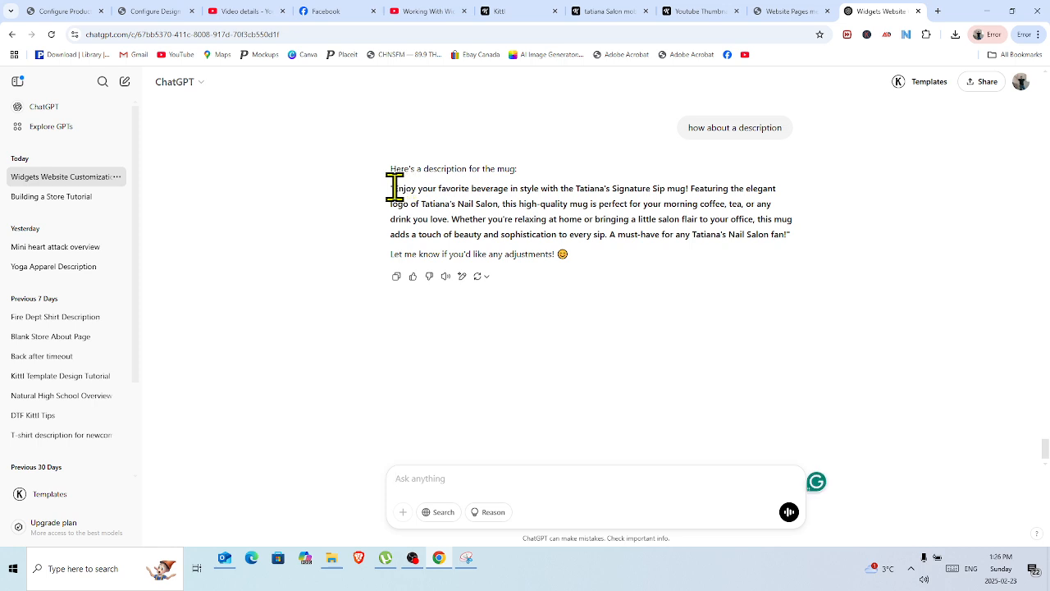
pyautogui.moveTo(394, 187); pyautogui.dragTo(789, 237)
pyautogui.hotkey('ctrl', 'c')
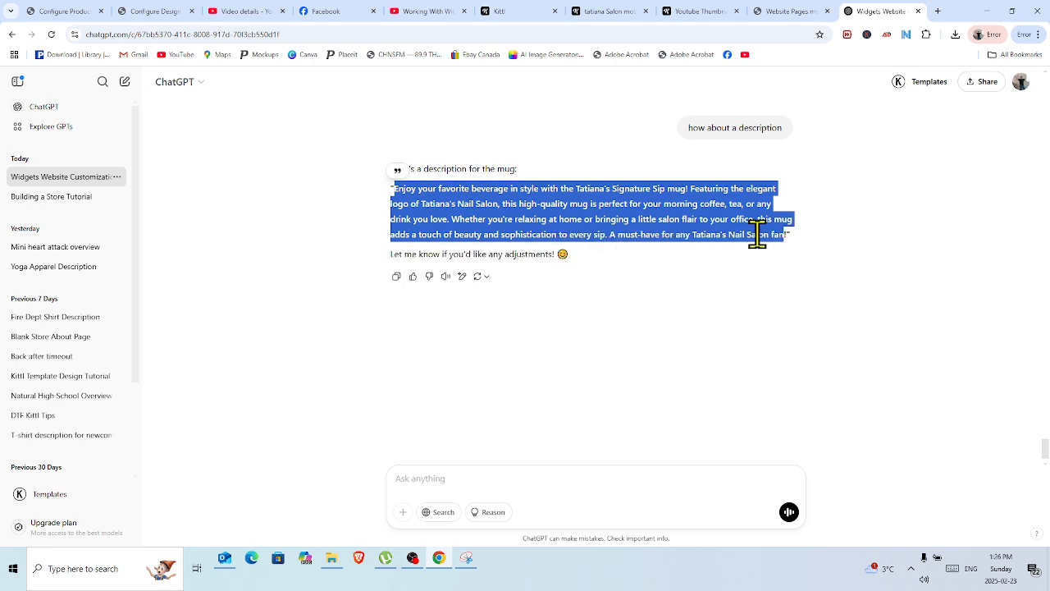
pyautogui.rightClick(709, 222)
pyautogui.click(745, 235)
pyautogui.click(82, 17)
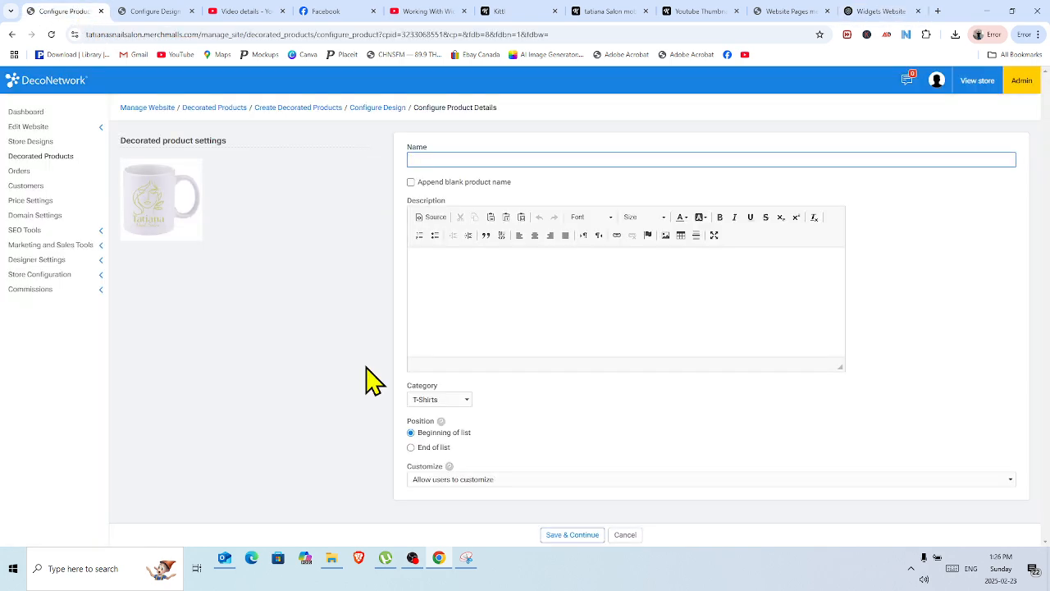
pyautogui.click(462, 296)
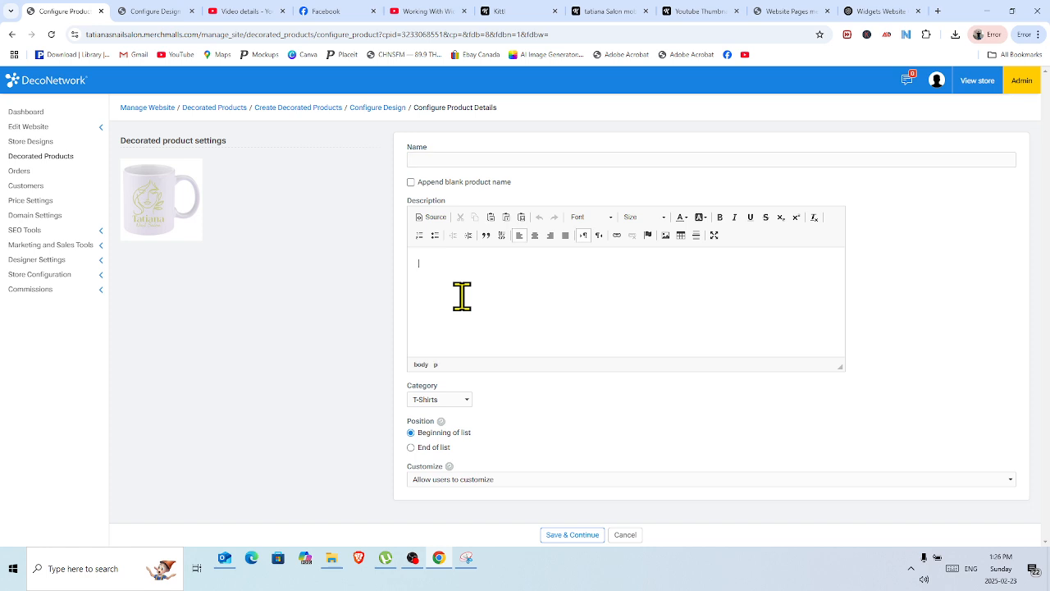
pyautogui.hotkey('ctrl', 'v')
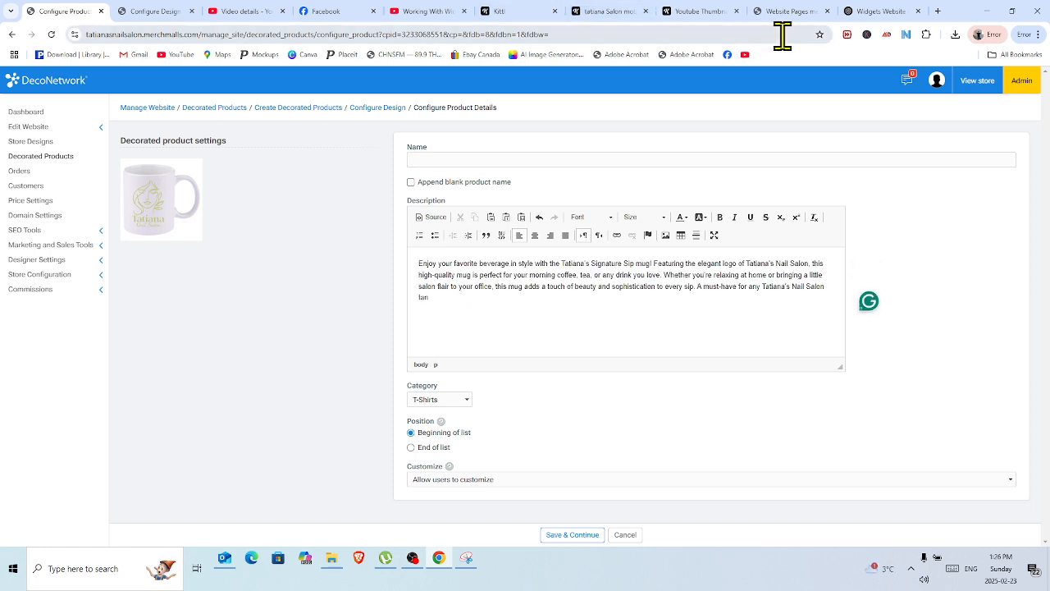
# Copy the suggested mug name from ChatGPT into the DecoNetwork product's Name and complete it as "Tatiana's Signature Sip Mug".
pyautogui.click(870, 16)
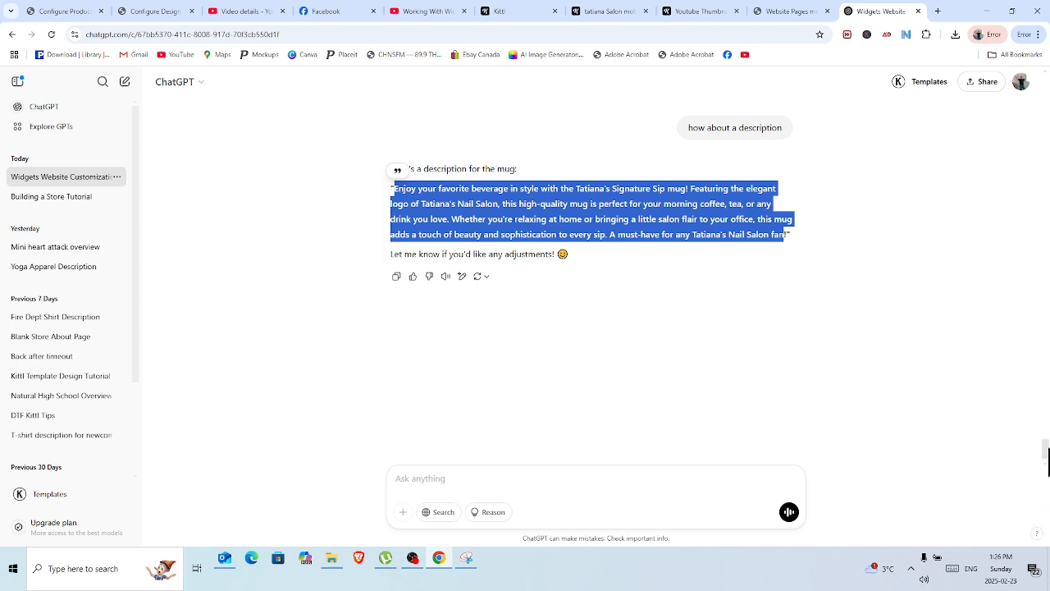
pyautogui.moveTo(1047, 461); pyautogui.dragTo(1047, 451)
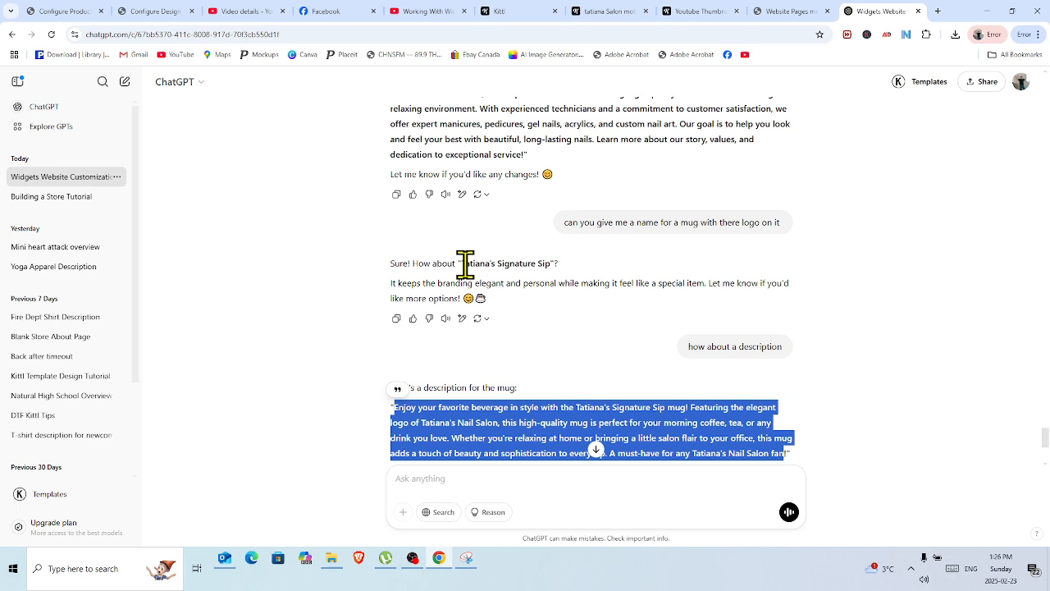
pyautogui.moveTo(462, 264); pyautogui.dragTo(553, 265)
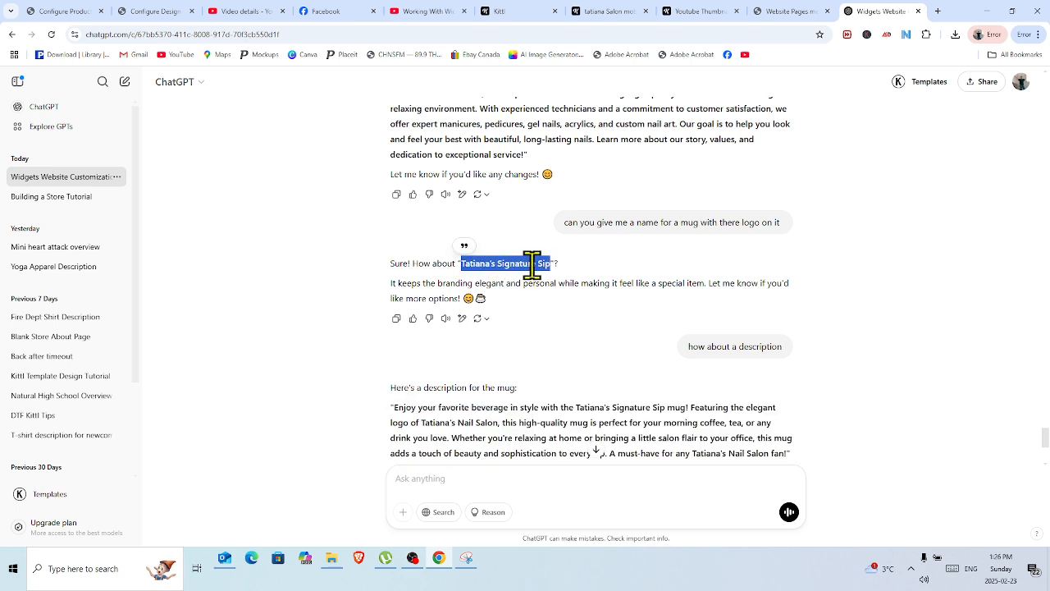
pyautogui.rightClick(533, 267)
pyautogui.click(576, 280)
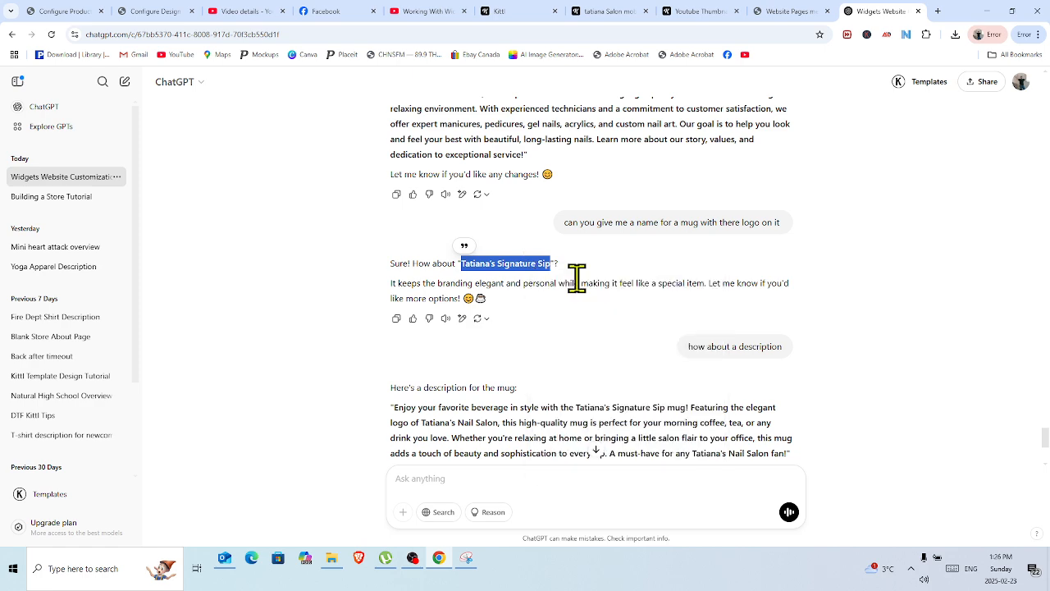
pyautogui.click(86, 14)
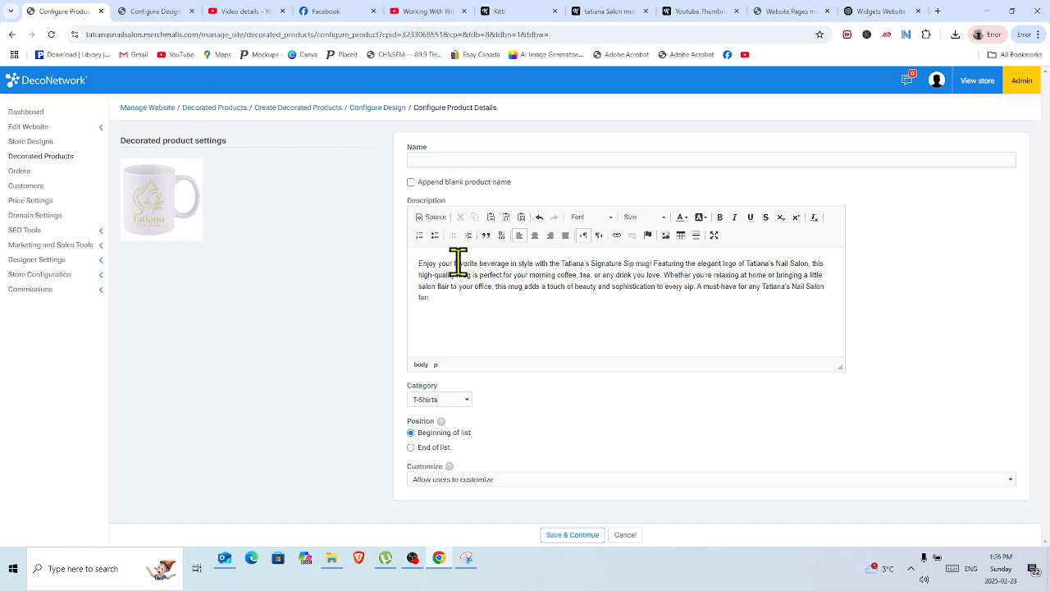
pyautogui.click(443, 164)
pyautogui.rightClick(446, 168)
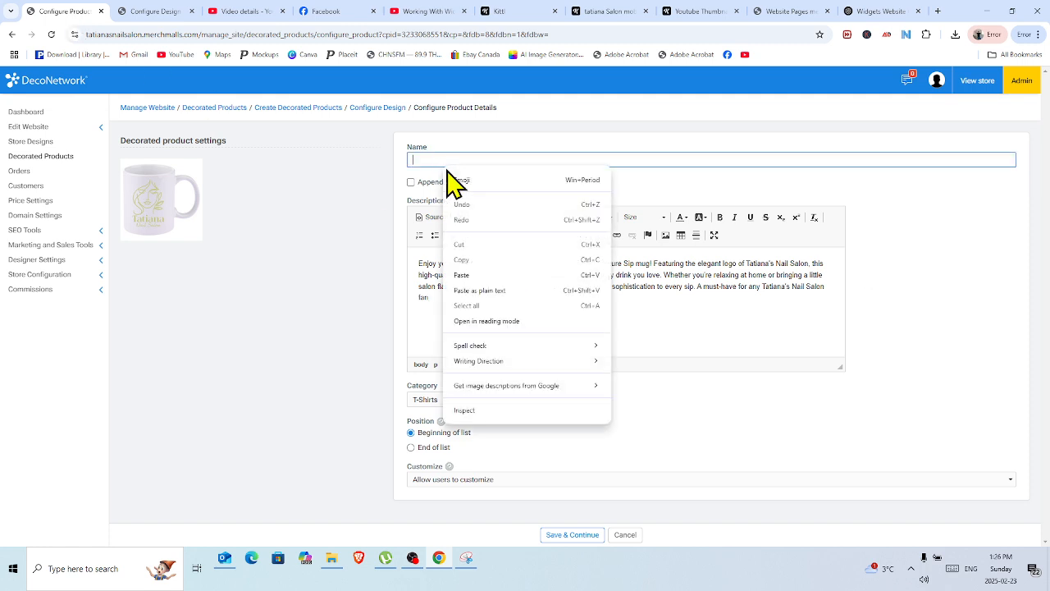
pyautogui.click(500, 273)
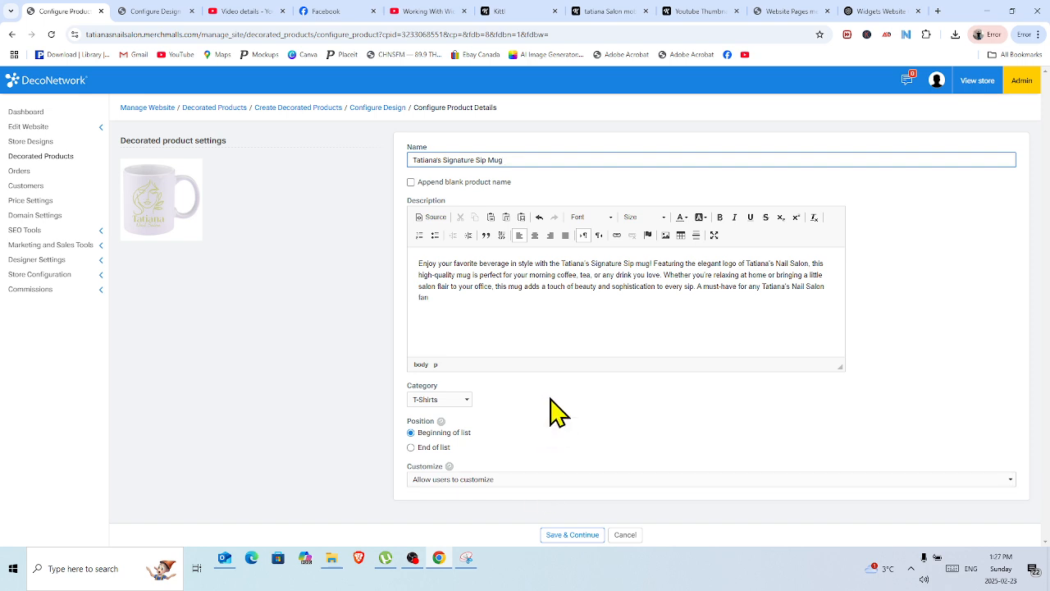
# Set the mug's Customize option to "Don't allow users to customize" and save the product details.
pyautogui.click(562, 480)
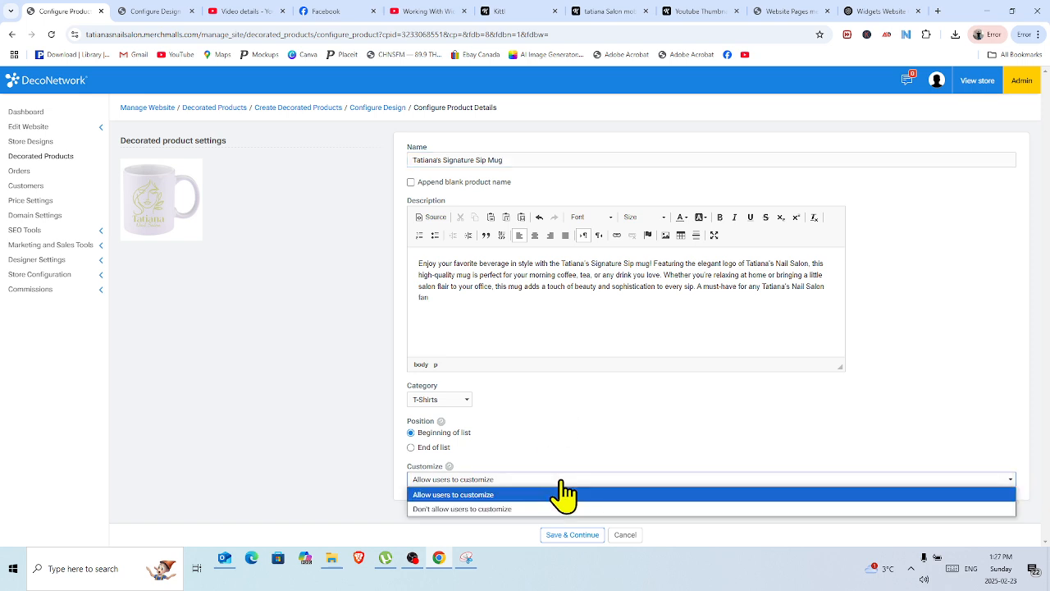
pyautogui.click(552, 510)
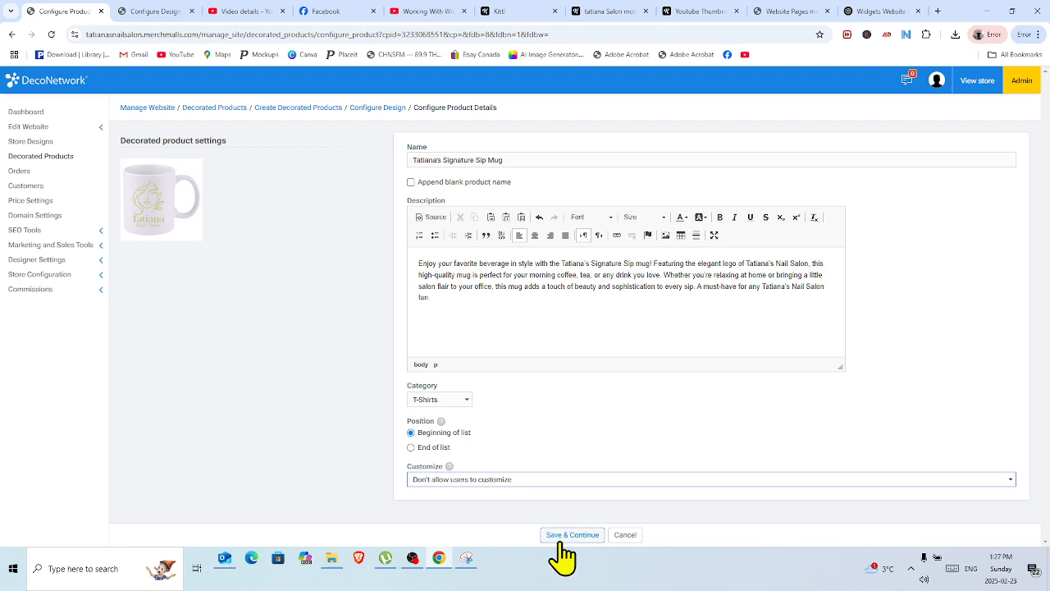
pyautogui.click(566, 536)
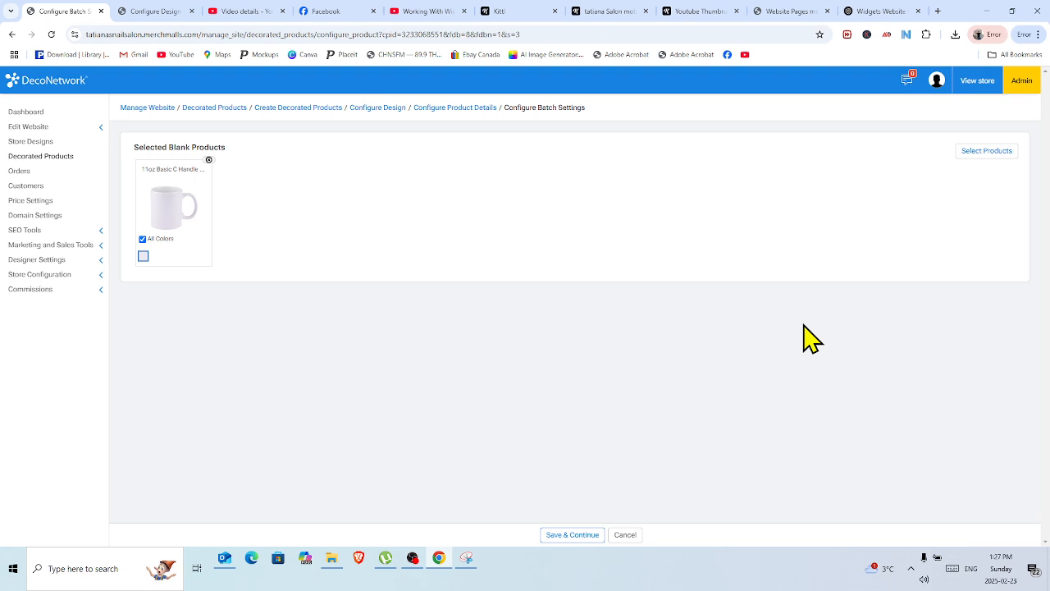
# Accept the batch settings for the 11oz mug, process the product, and save it with the default pricing.
pyautogui.click(573, 535)
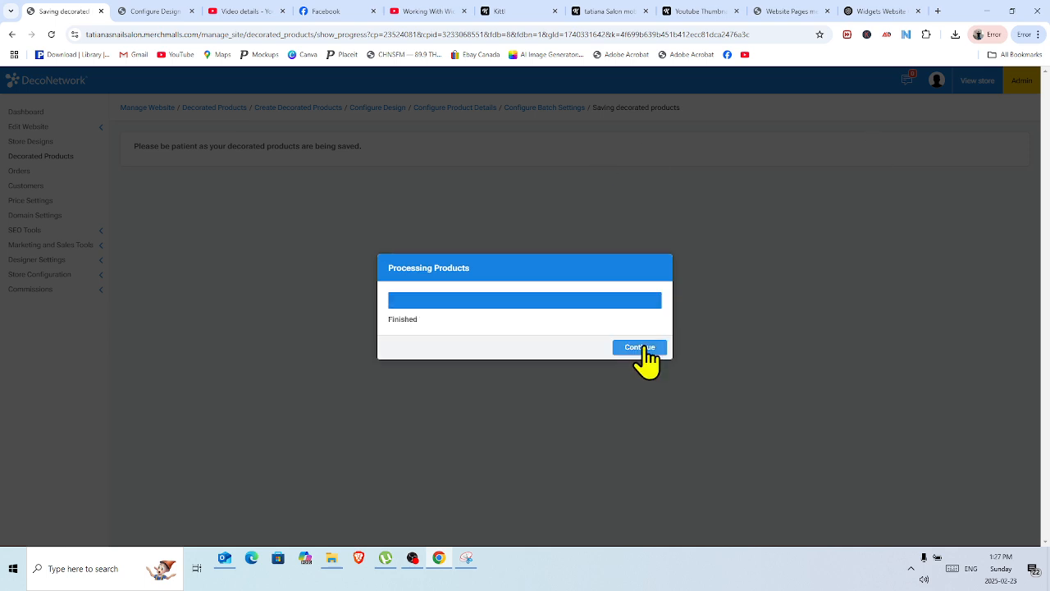
pyautogui.click(639, 348)
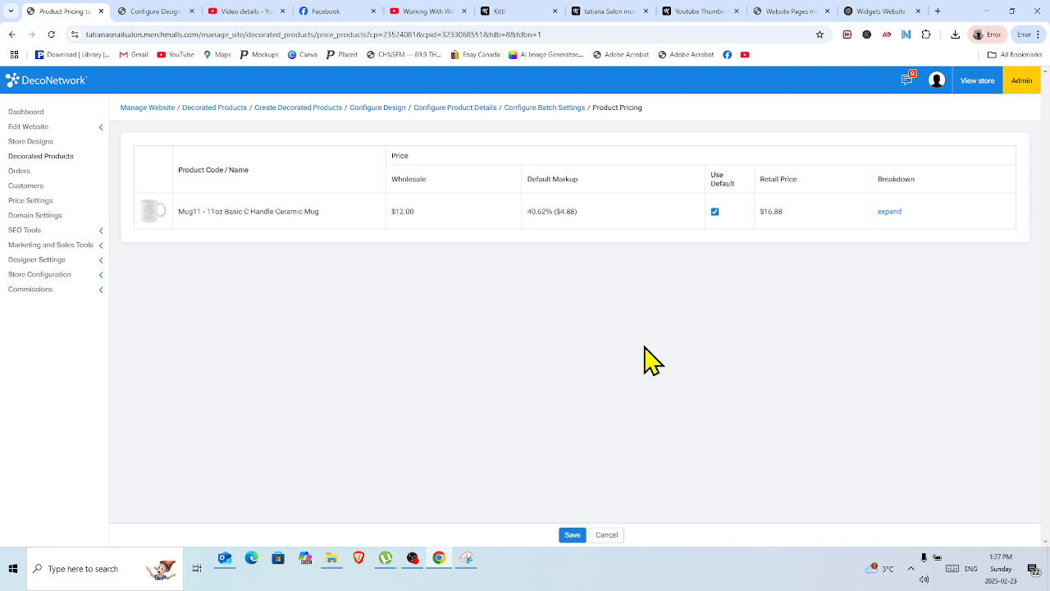
pyautogui.click(572, 534)
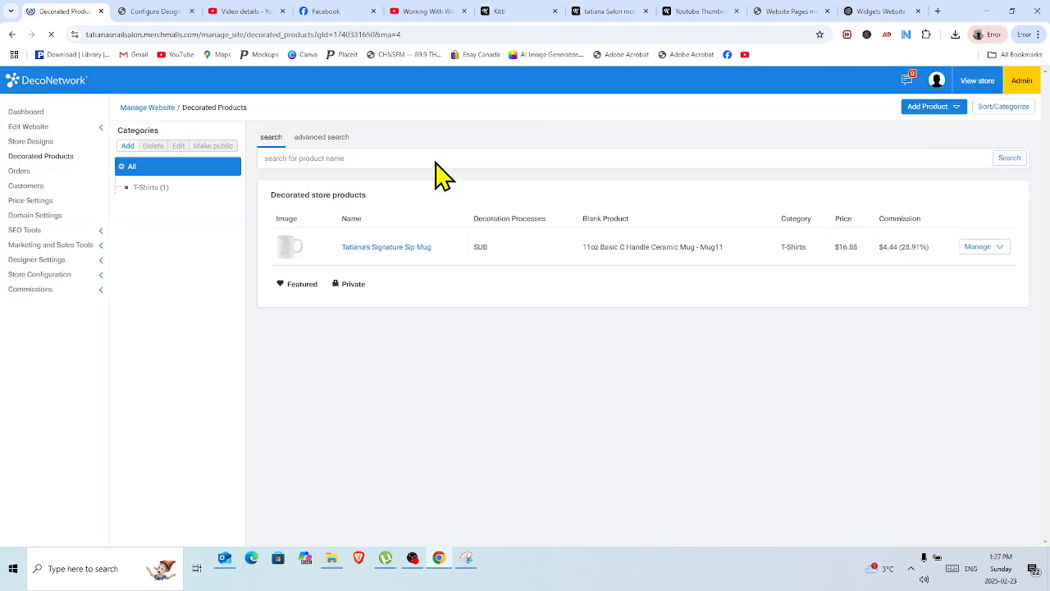
# Configure the mug's costs: stop using the store markup, set the retail price to 19.99 CAD, and save.
pyautogui.click(1002, 257)
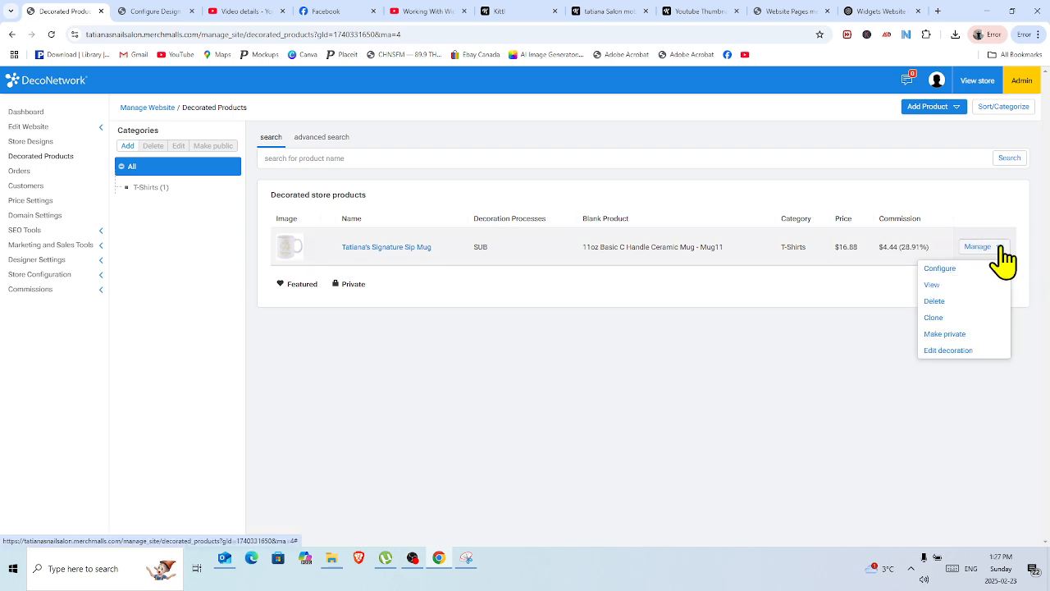
pyautogui.click(945, 269)
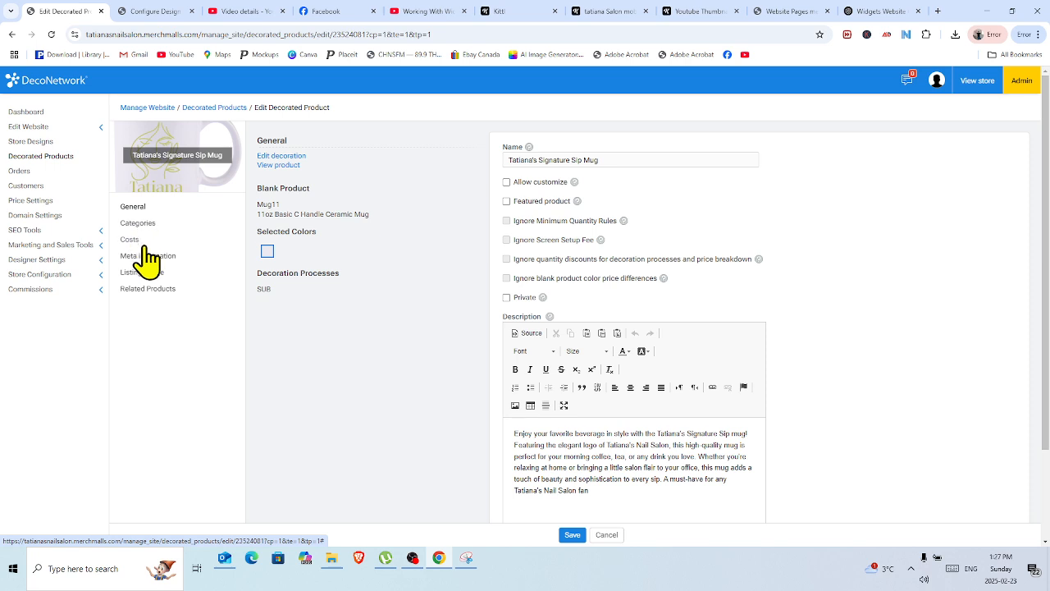
pyautogui.click(131, 242)
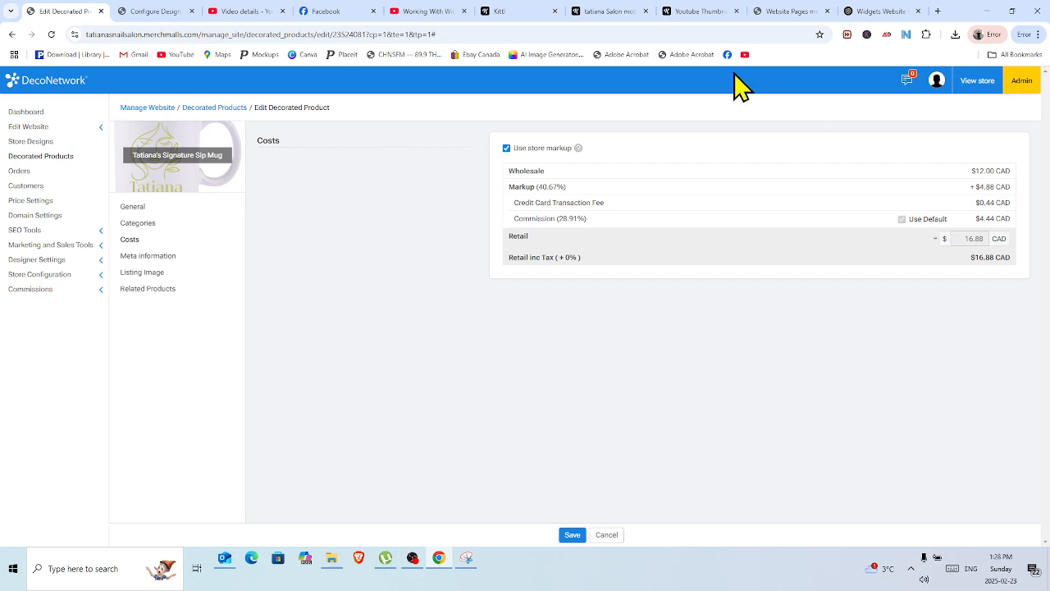
pyautogui.click(506, 150)
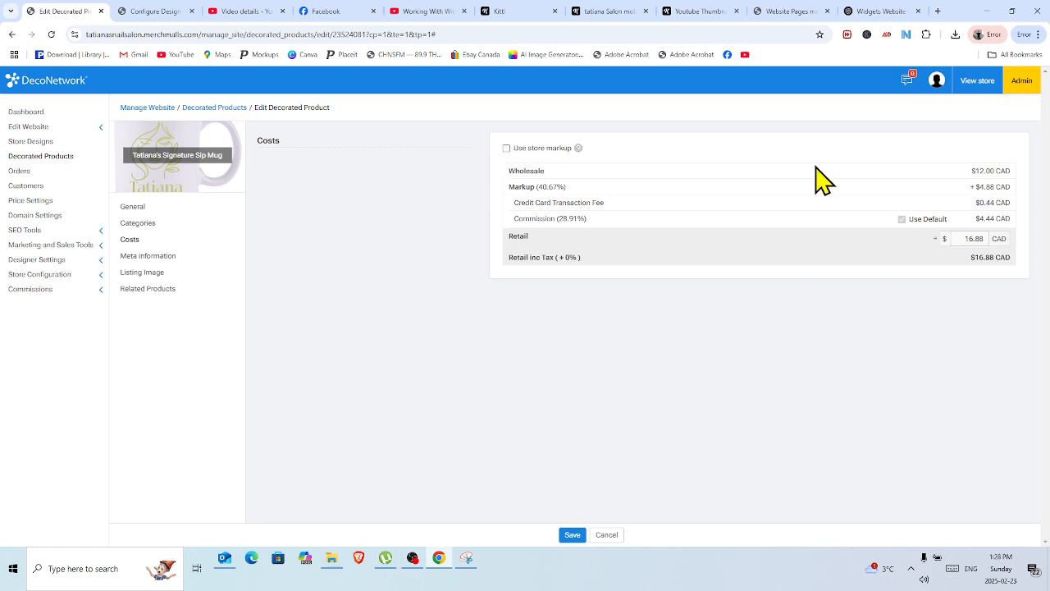
pyautogui.doubleClick(976, 238)
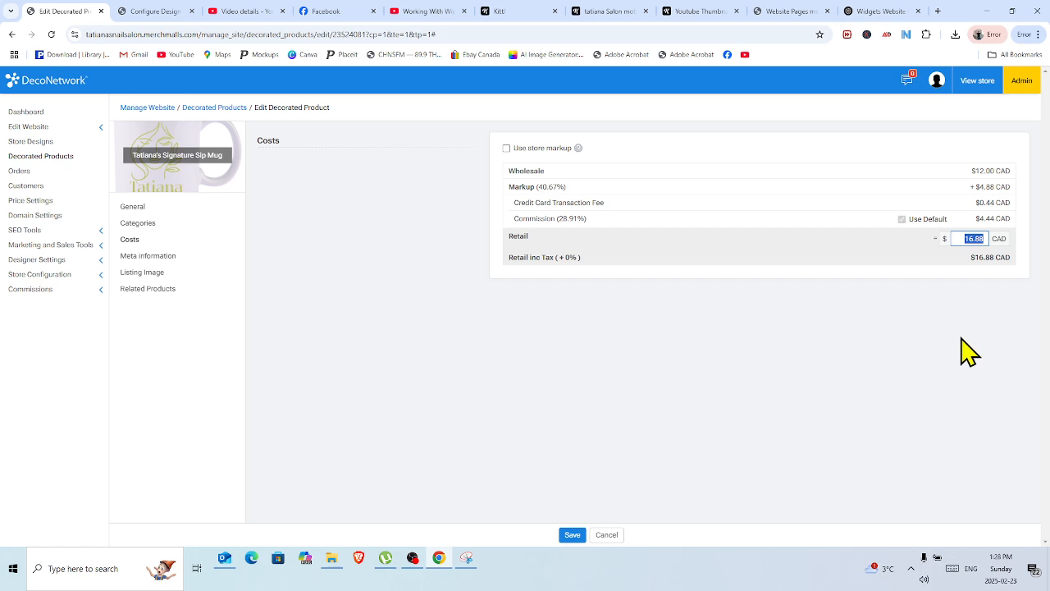
pyautogui.write('19.99')
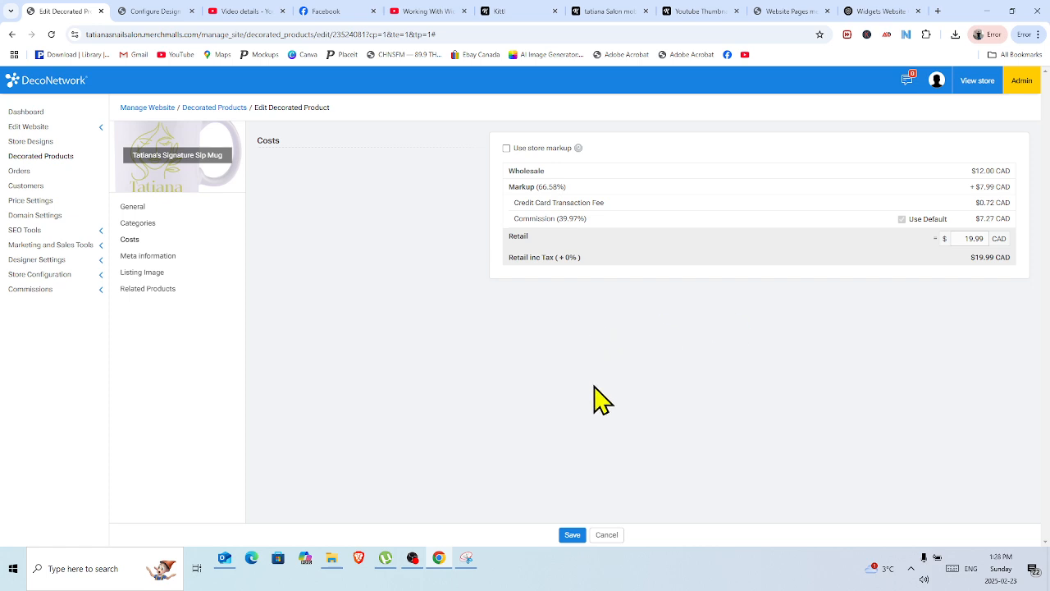
pyautogui.click(572, 535)
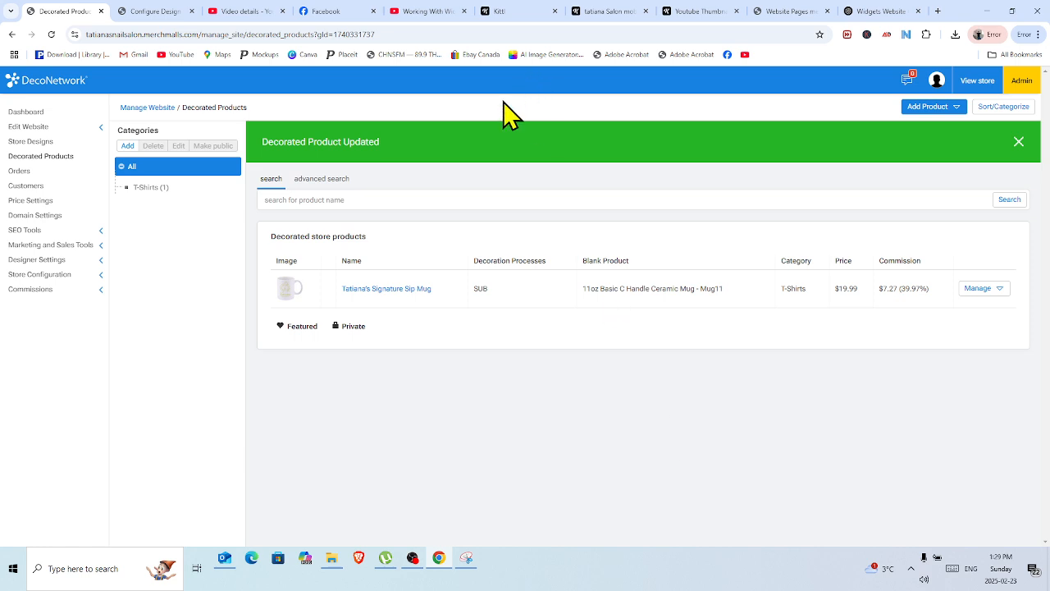
# Switch to Kittl, search its templates for "Nail Salon", and look through the designs.
pyautogui.click(510, 18)
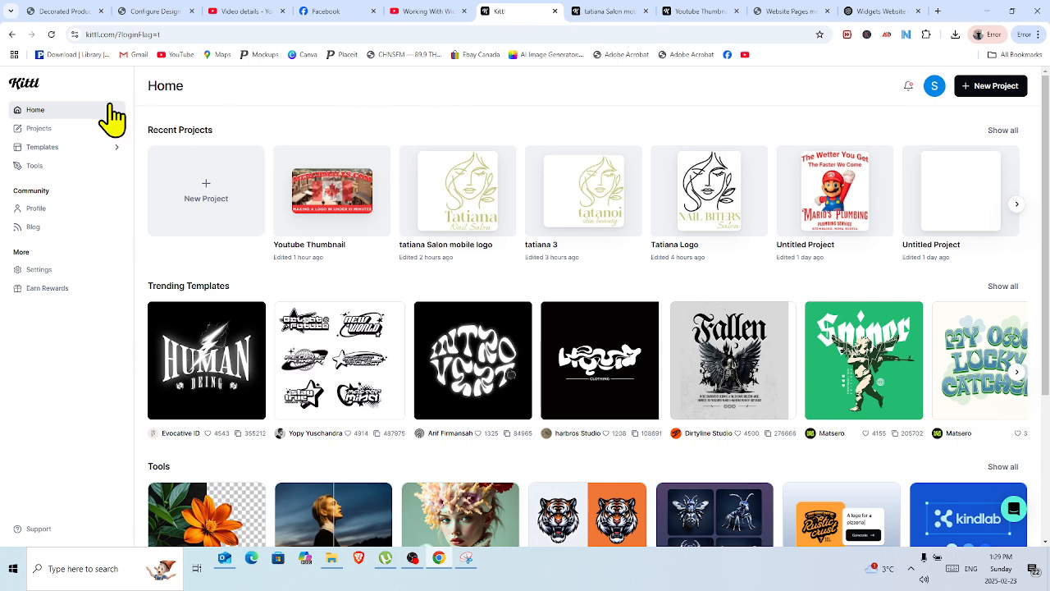
pyautogui.click(48, 151)
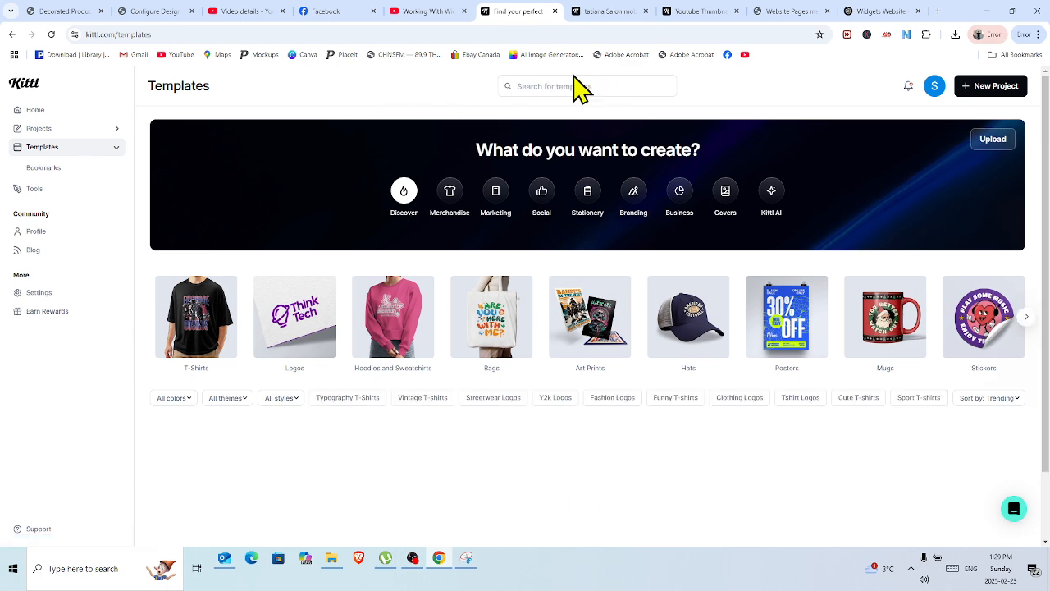
pyautogui.click(572, 88)
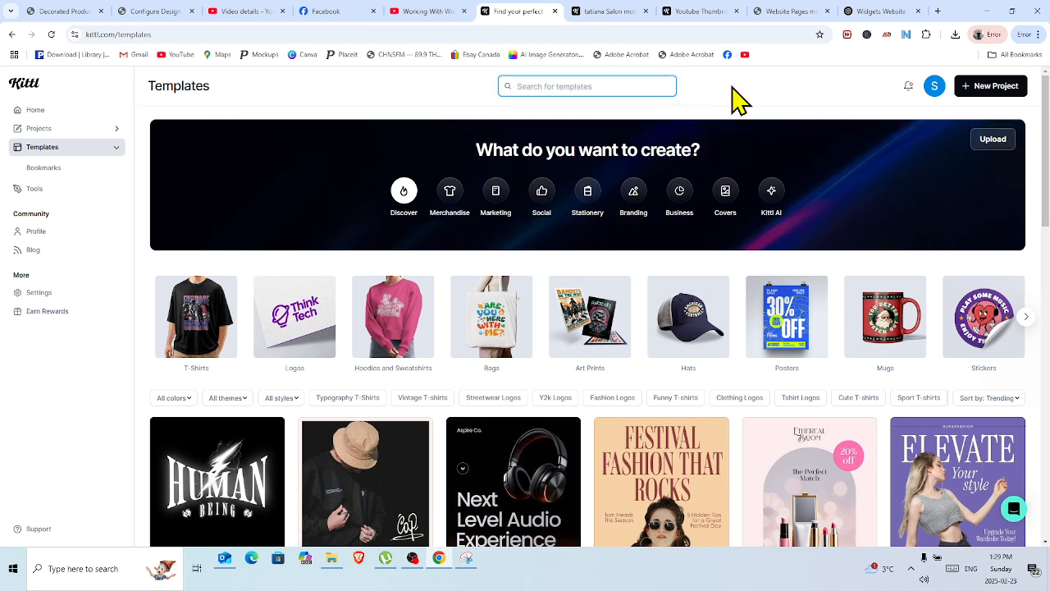
pyautogui.write('Nail ')
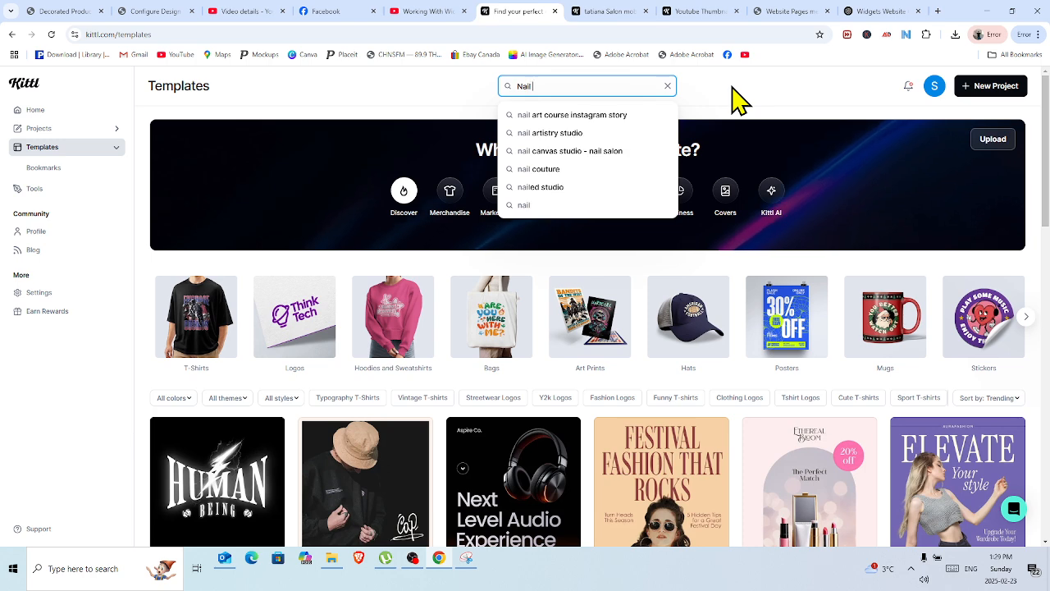
pyautogui.write('Salon')
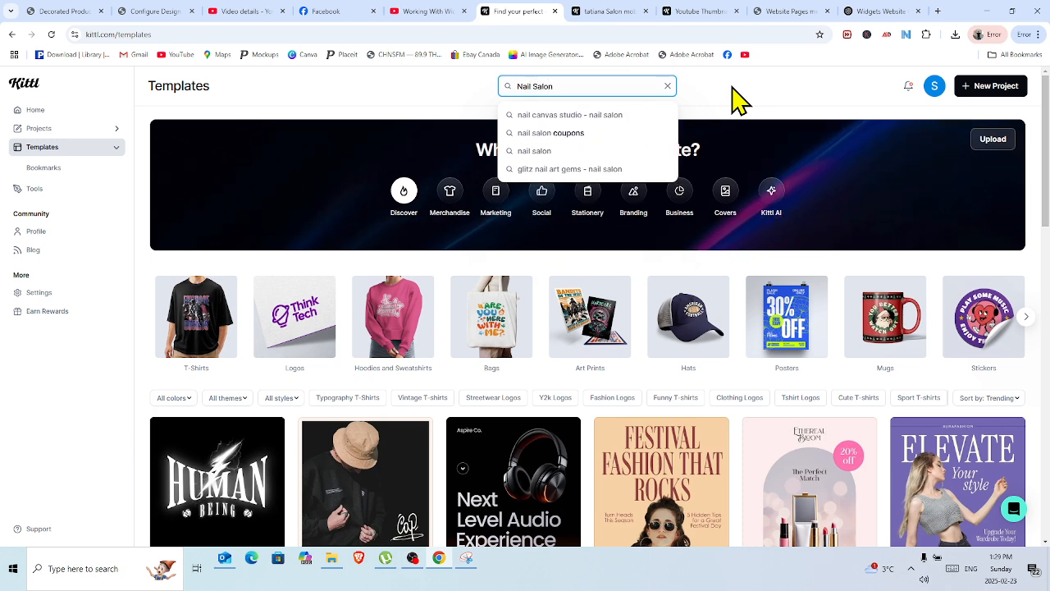
pyautogui.press('Return')
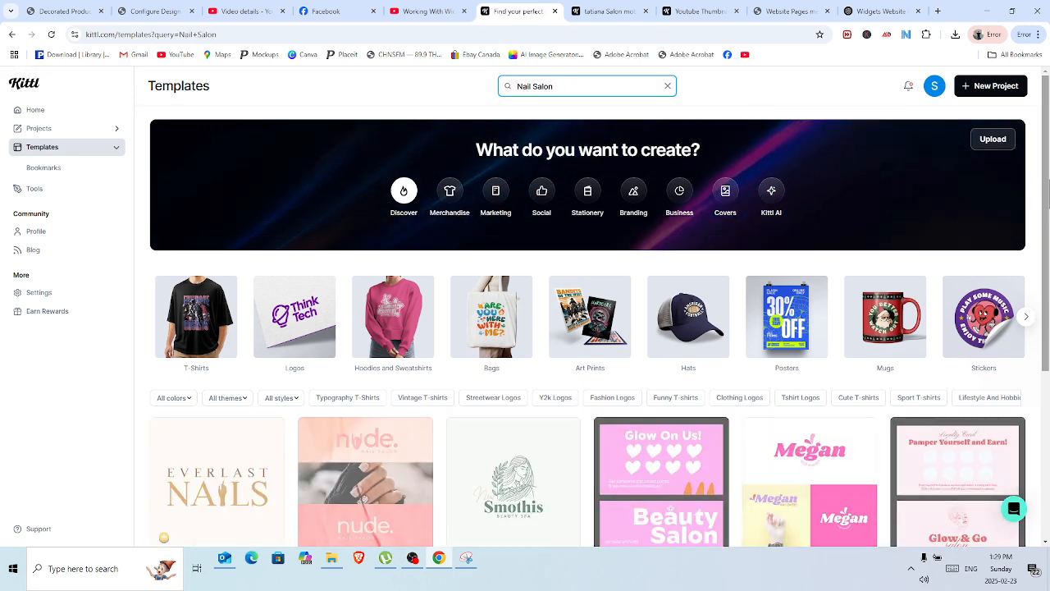
pyautogui.middleClick(1040, 158)
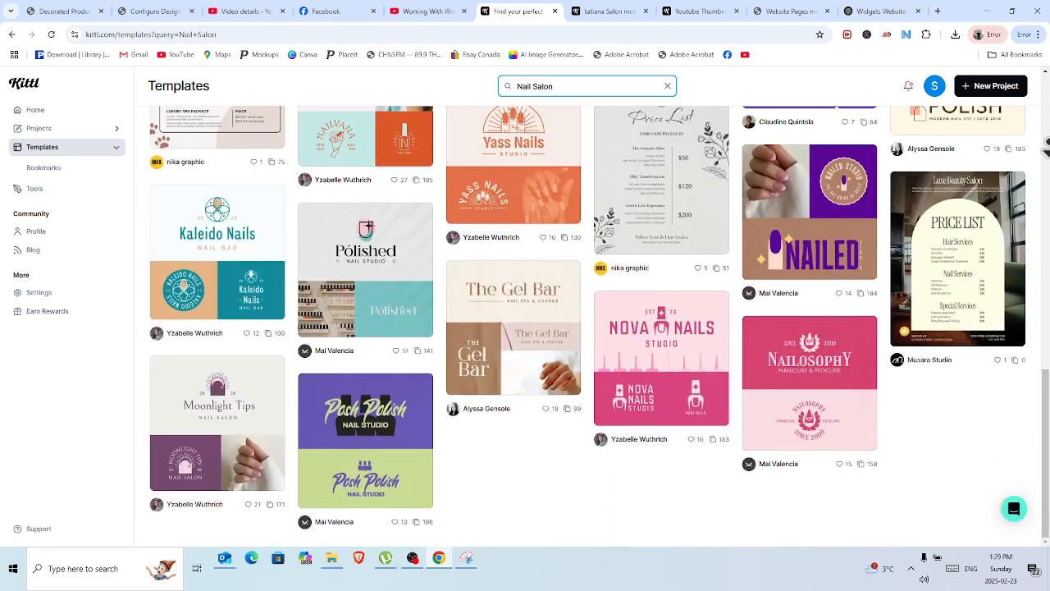
pyautogui.scroll(-5, 1046, 398)
pyautogui.scroll(7, 1046, 401)
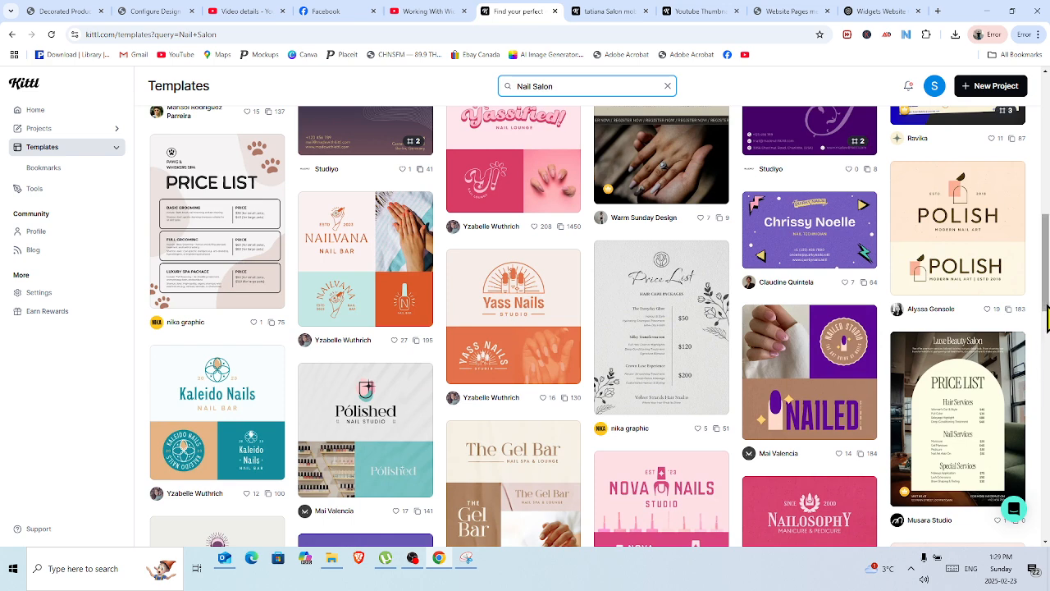
pyautogui.moveTo(1046, 271); pyautogui.dragTo(1040, 93)
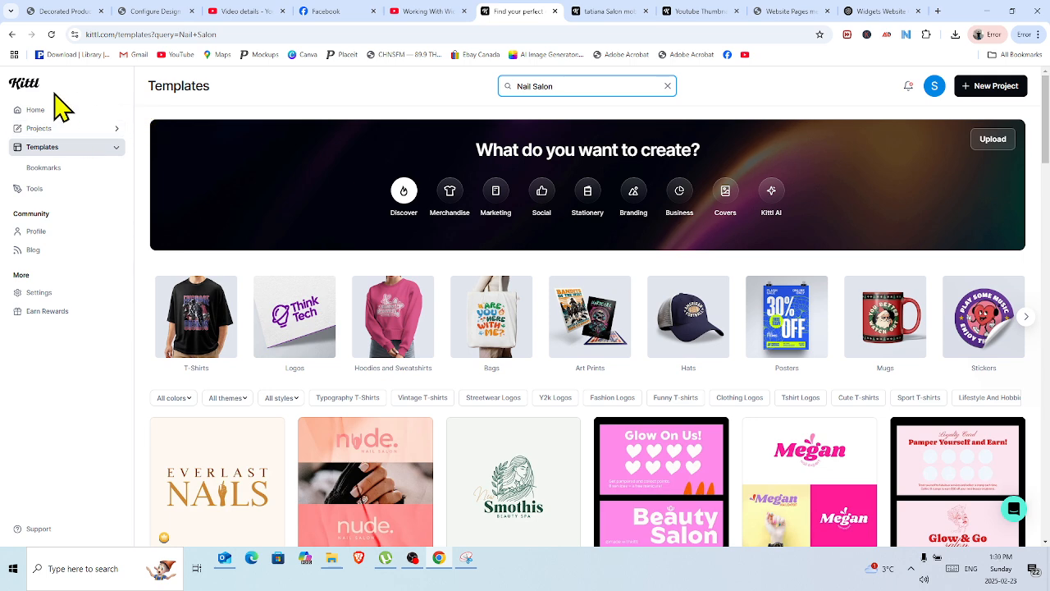
# Open the Cupid Sniper T-shirt template from Kittl's home page as a project and set its artboard height to 3600 px.
pyautogui.click(28, 96)
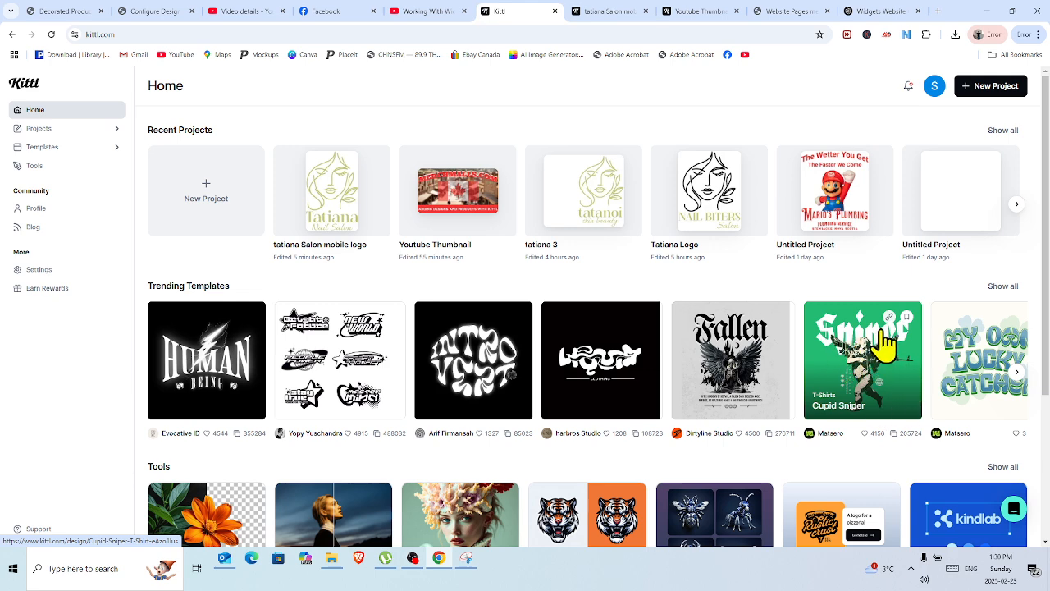
pyautogui.click(876, 349)
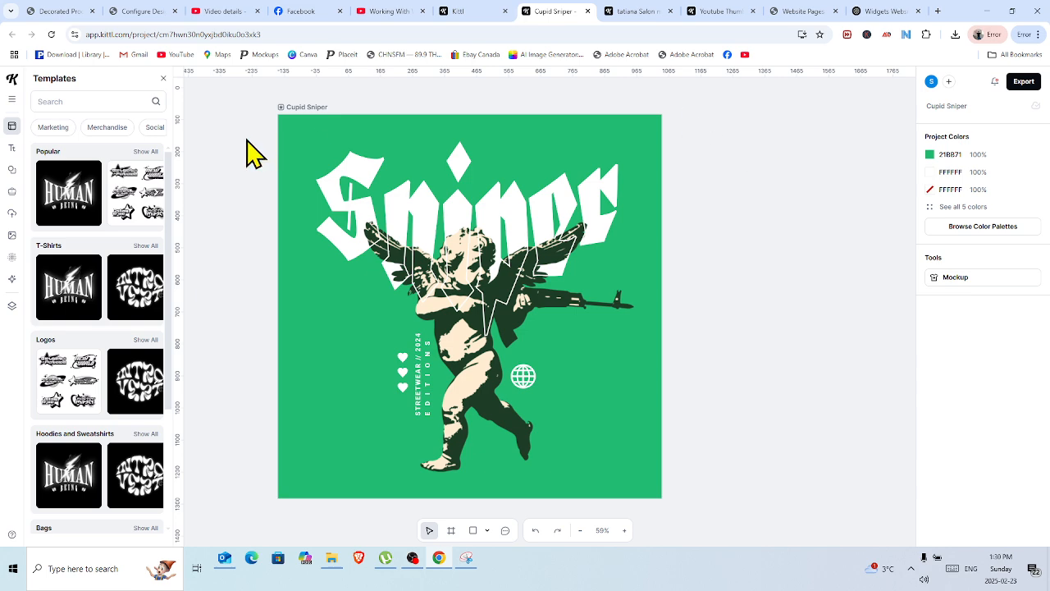
pyautogui.moveTo(244, 91); pyautogui.dragTo(755, 535)
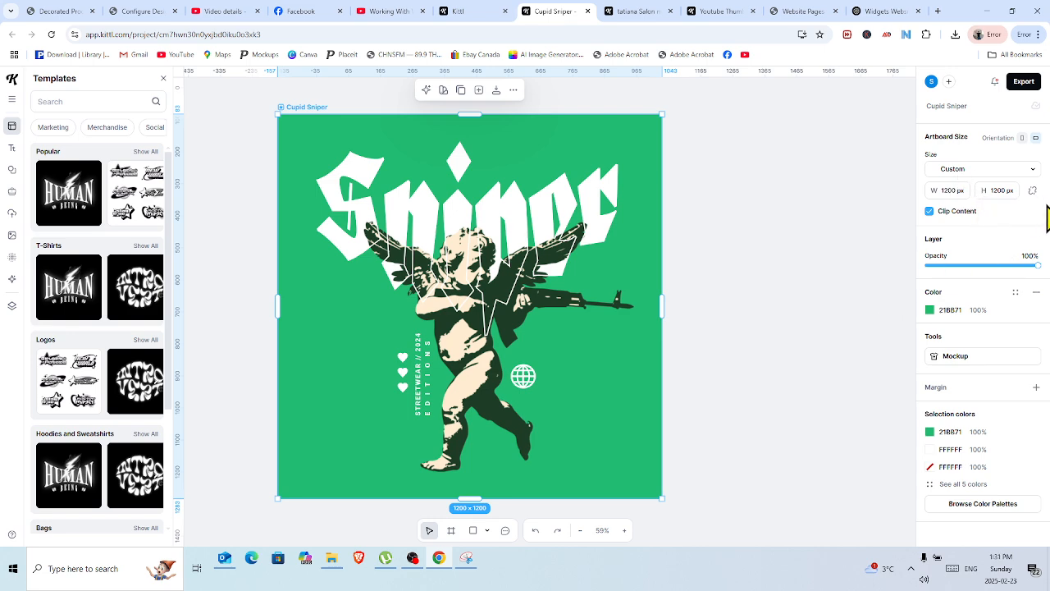
pyautogui.click(1014, 190)
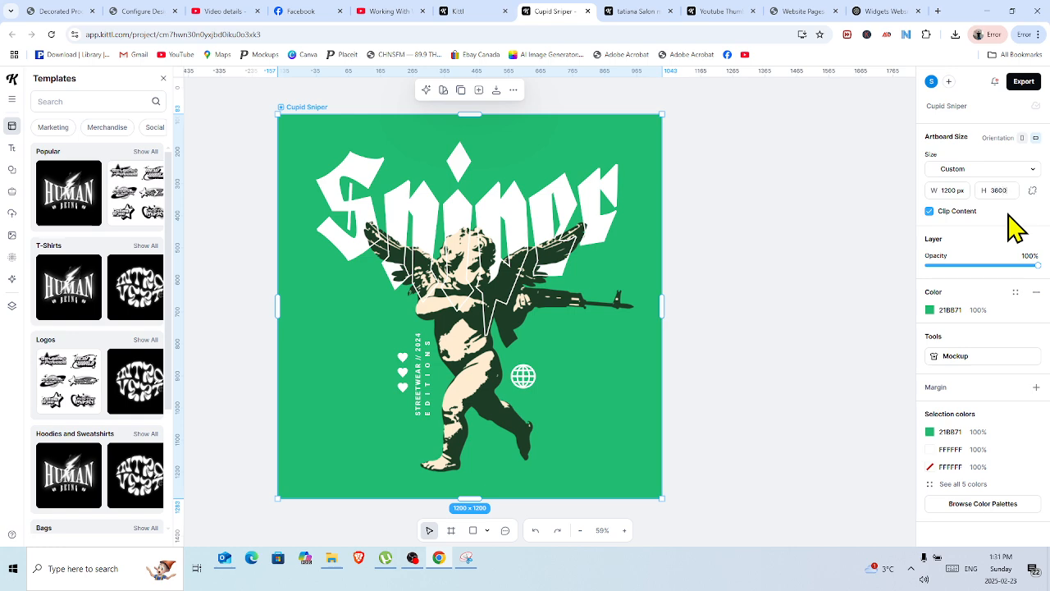
pyautogui.press('Return')
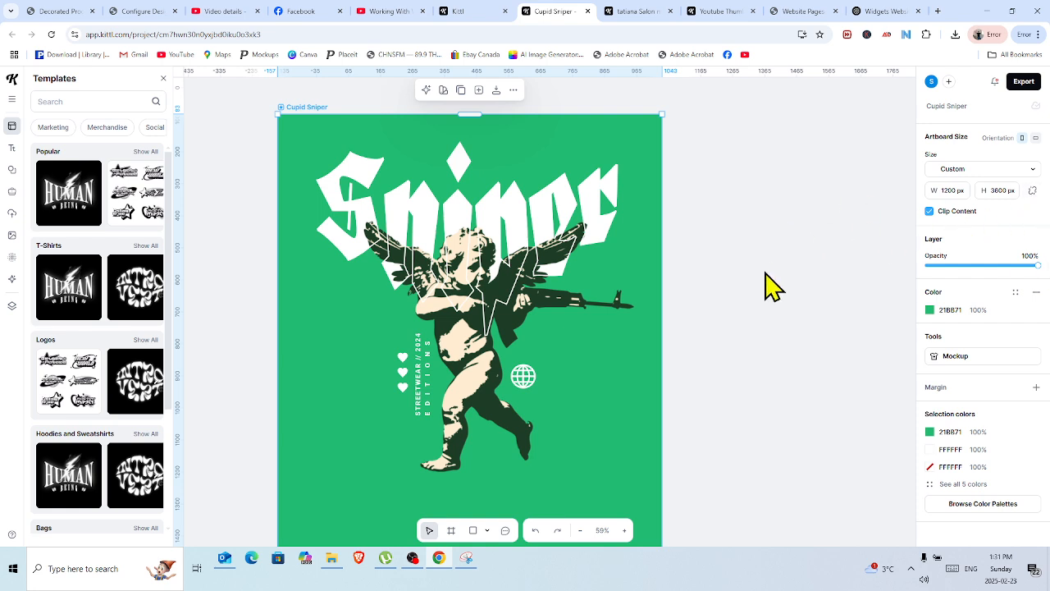
pyautogui.click(579, 530)
pyautogui.click(579, 530)
pyautogui.click(579, 530)
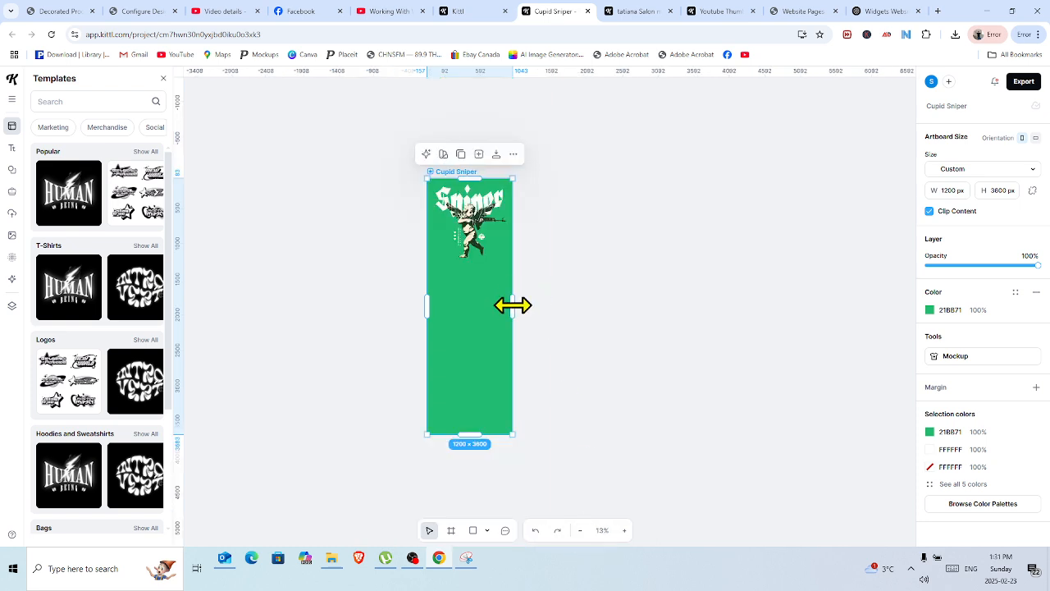
# Widen the artboard, set its width to exactly 3600 px, and lock its proportions.
pyautogui.moveTo(513, 304); pyautogui.dragTo(694, 297)
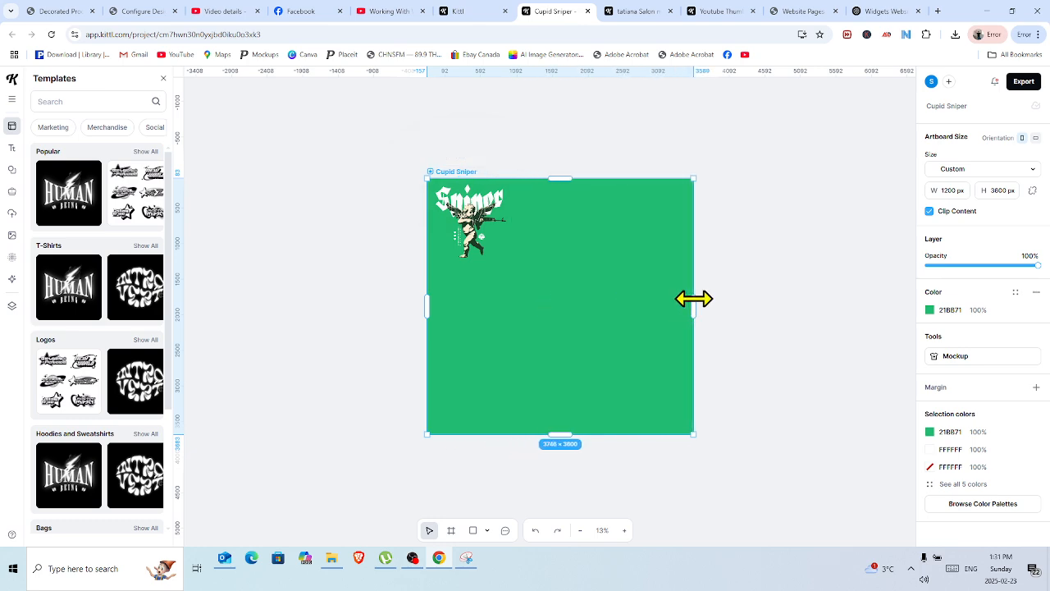
pyautogui.click(964, 189)
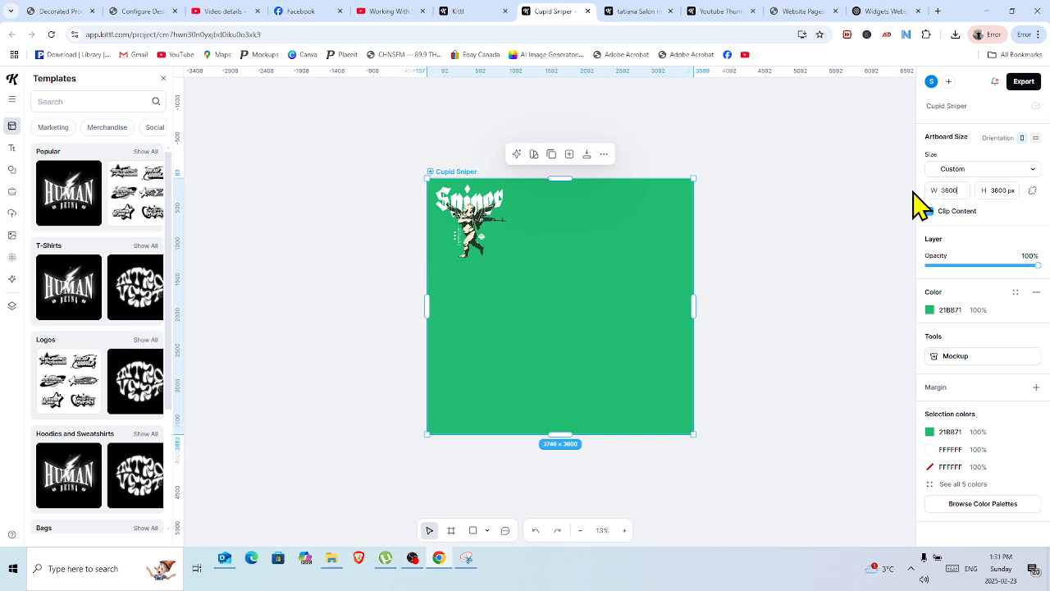
pyautogui.press('Return')
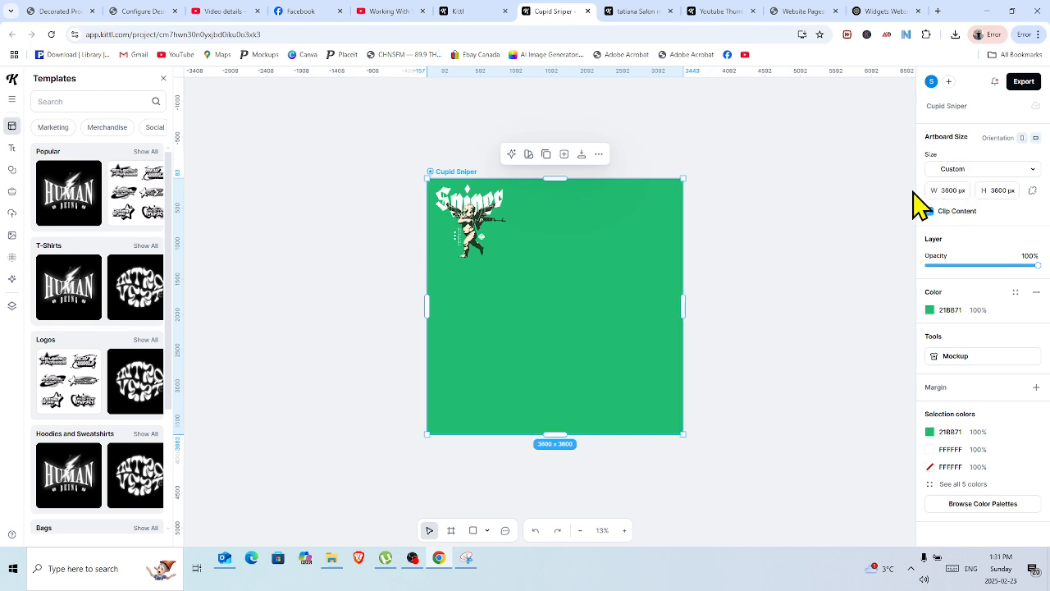
pyautogui.click(1035, 190)
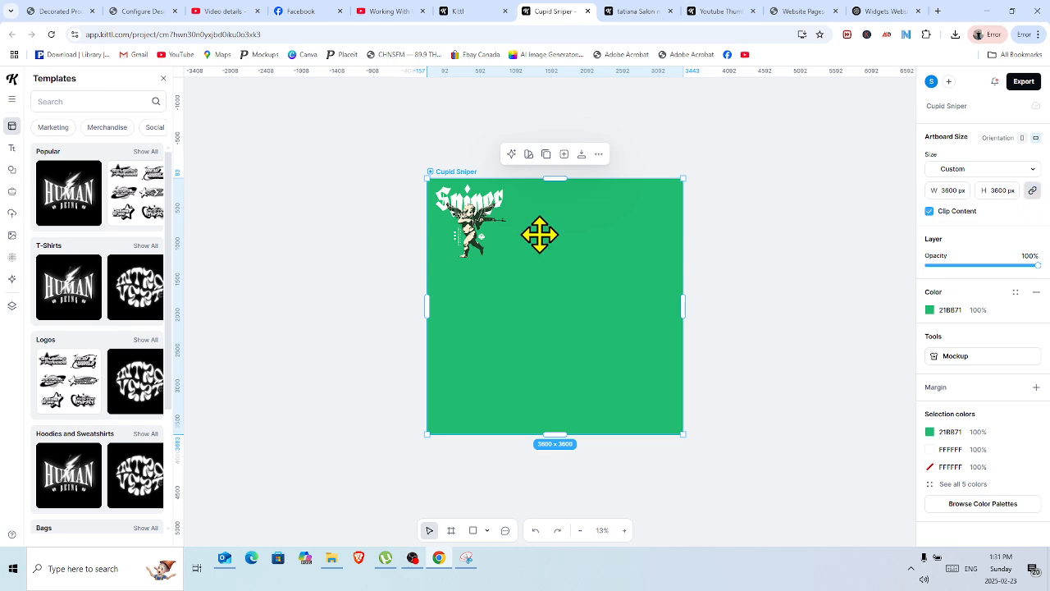
pyautogui.click(371, 148)
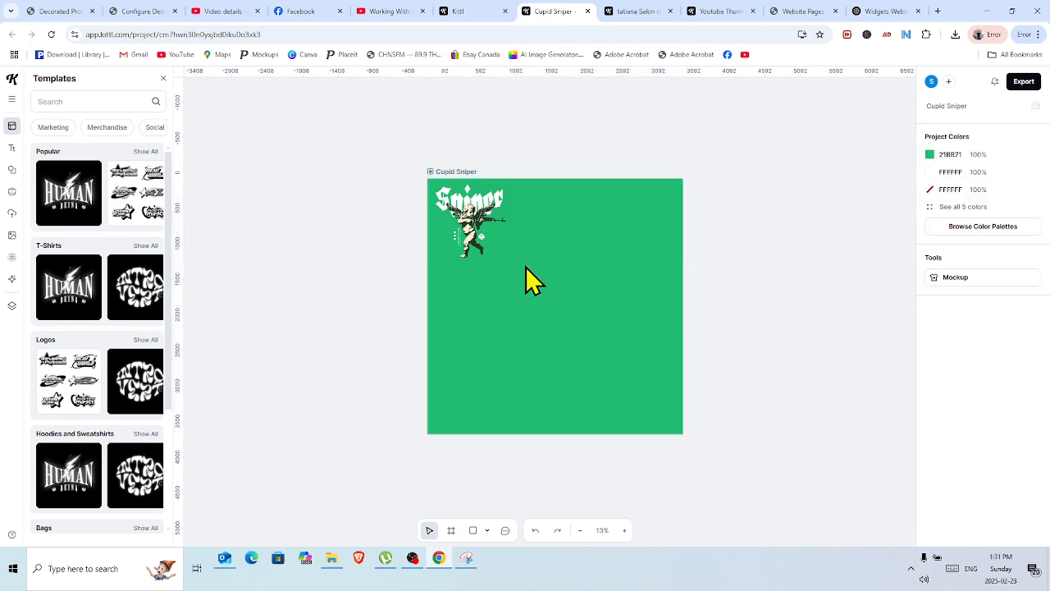
# Select all the artwork and scale it proportionally to about 3386 by 3514 px so it fills the artboard.
pyautogui.moveTo(525, 189); pyautogui.dragTo(436, 262)
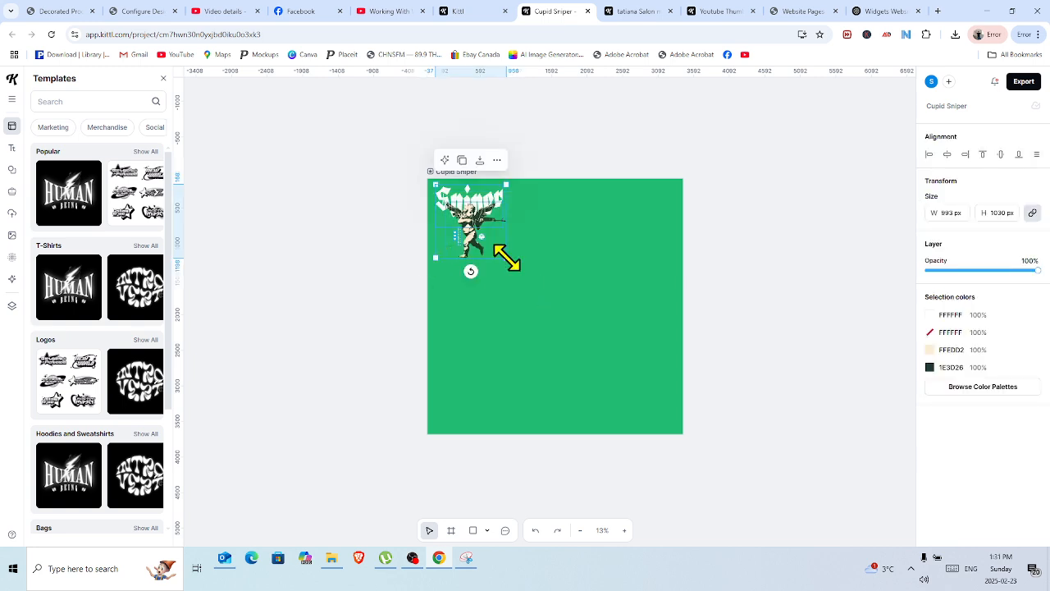
pyautogui.moveTo(506, 258); pyautogui.dragTo(688, 420)
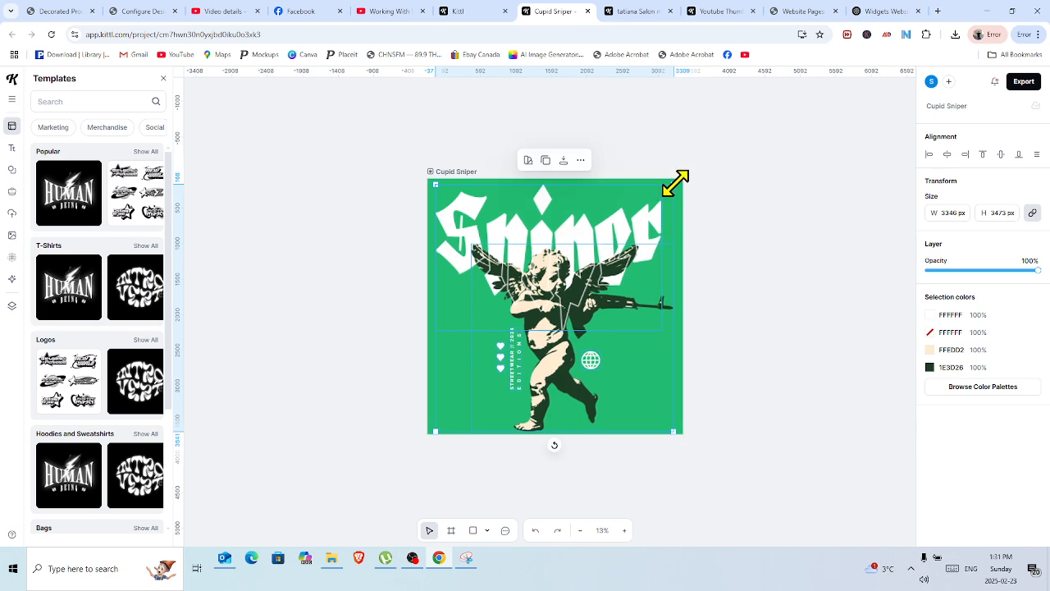
pyautogui.moveTo(675, 183); pyautogui.dragTo(676, 181)
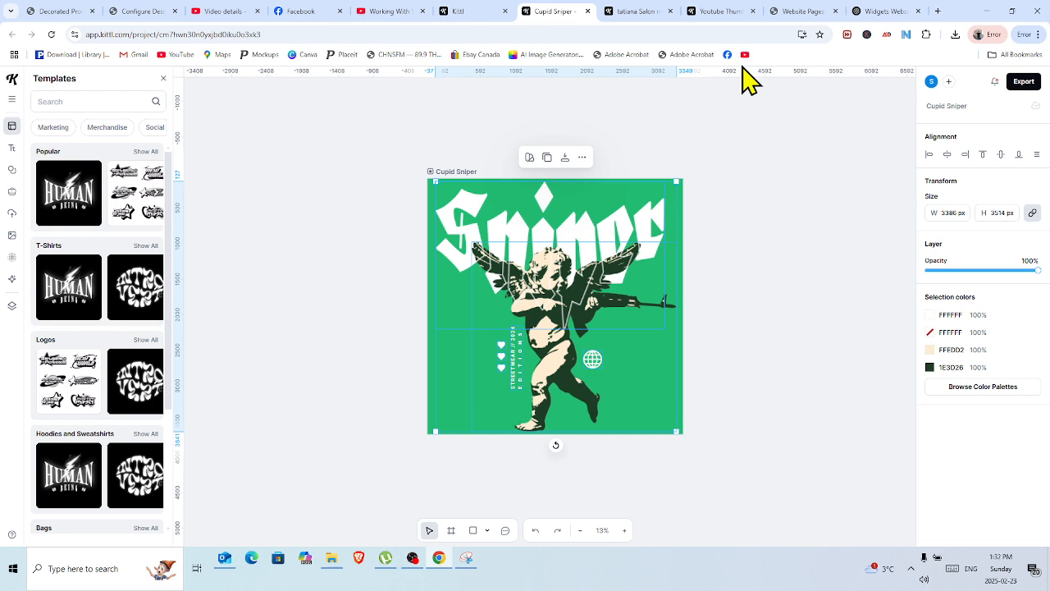
pyautogui.click(749, 141)
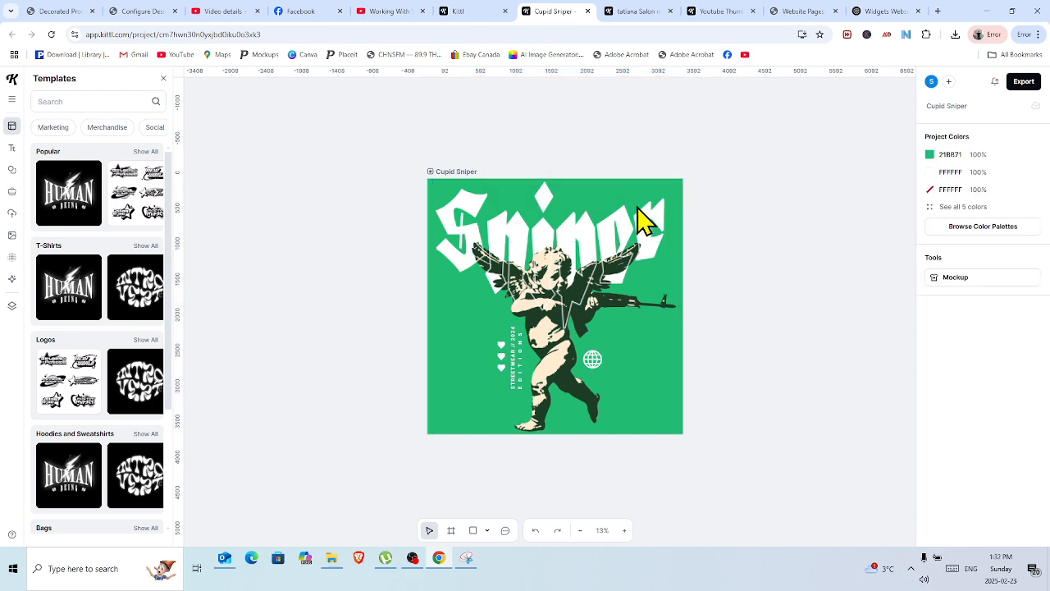
# Replace the solid white "Sniper" headline text with the salon's name.
pyautogui.click(579, 238)
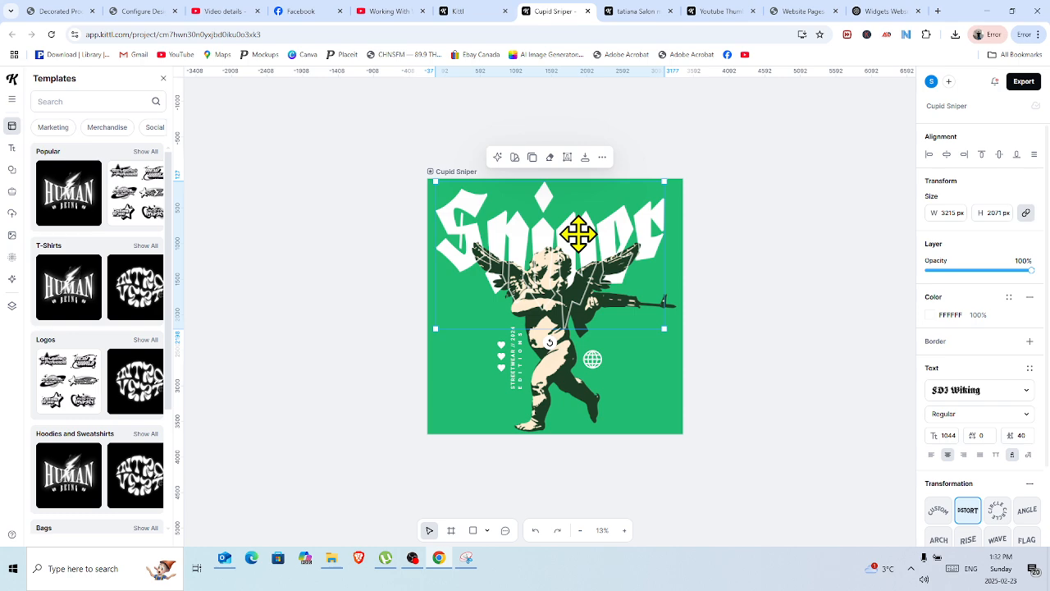
pyautogui.doubleClick(579, 236)
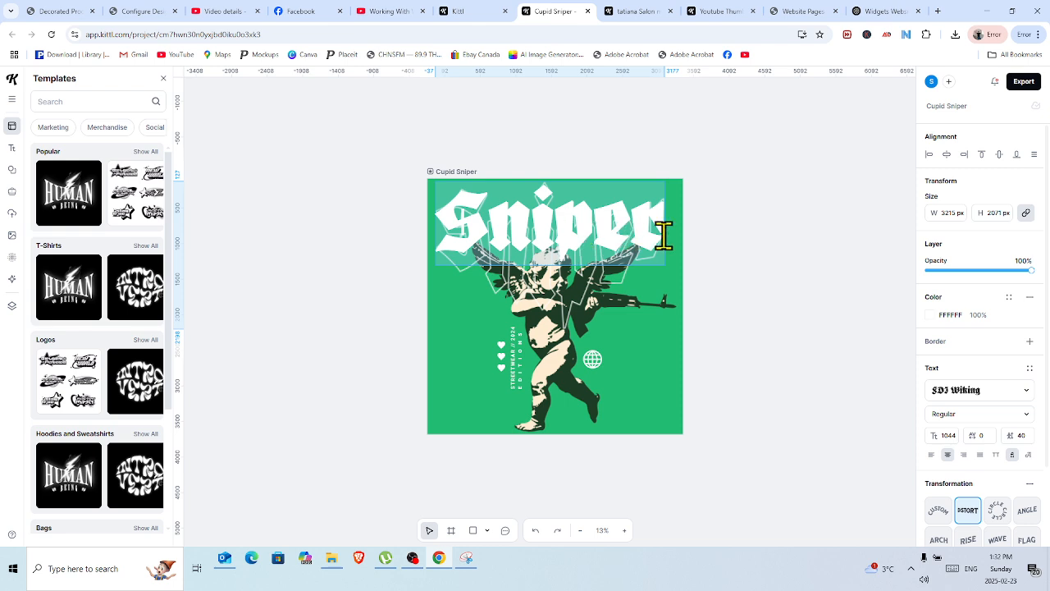
pyautogui.write('T')
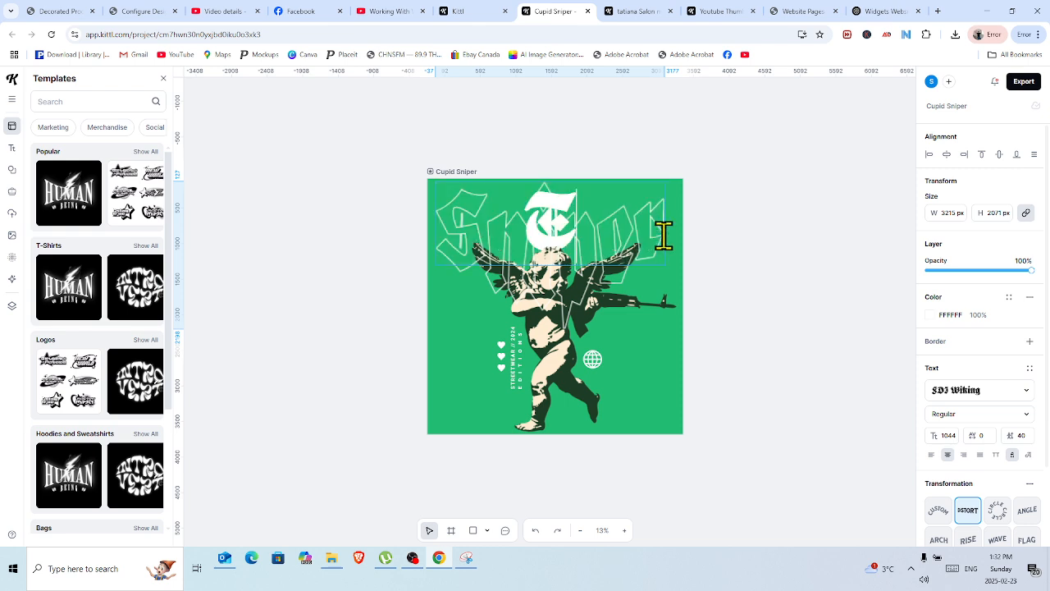
pyautogui.write('ation')
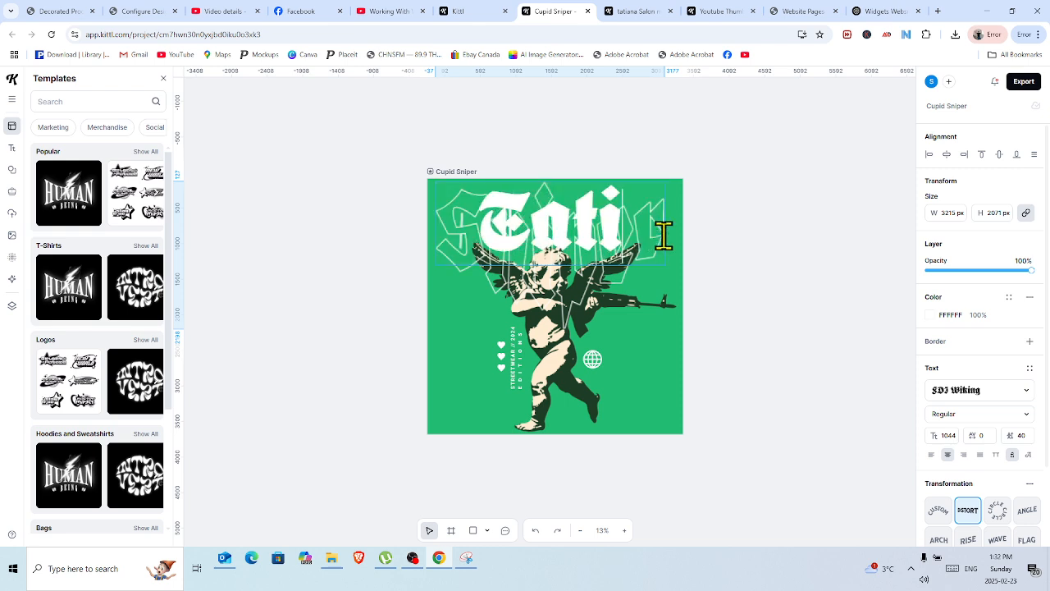
pyautogui.write('a')
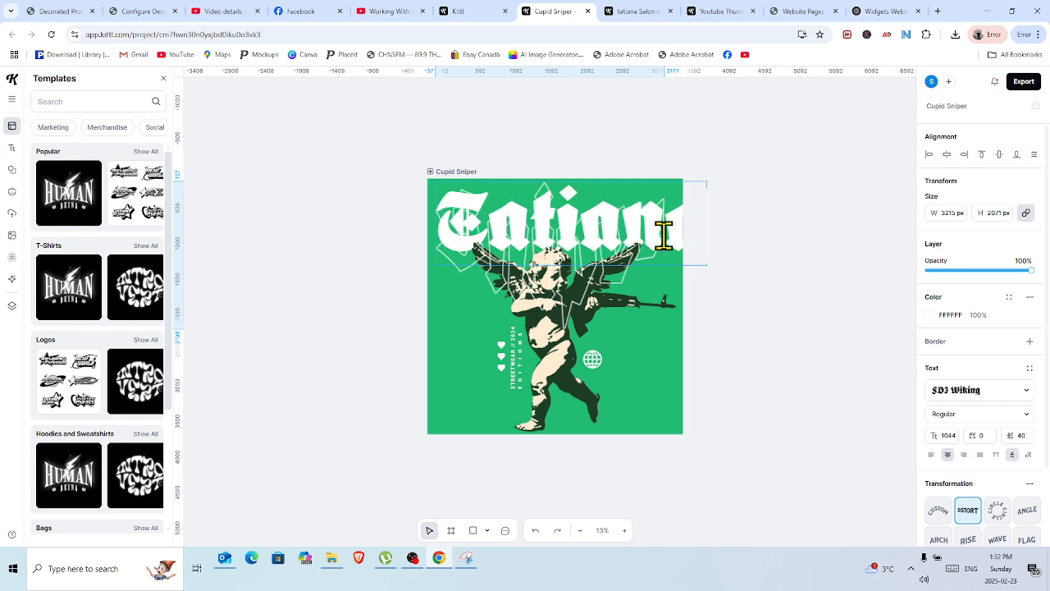
pyautogui.press('Escape')
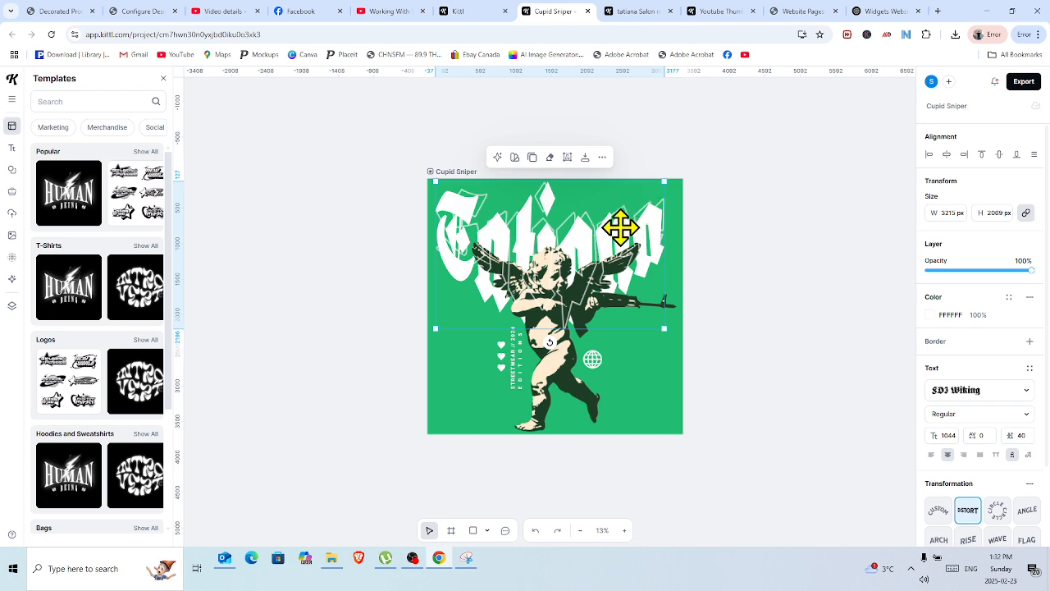
# Move the outlined "Sniper" text off the headline and delete it.
pyautogui.click(564, 223)
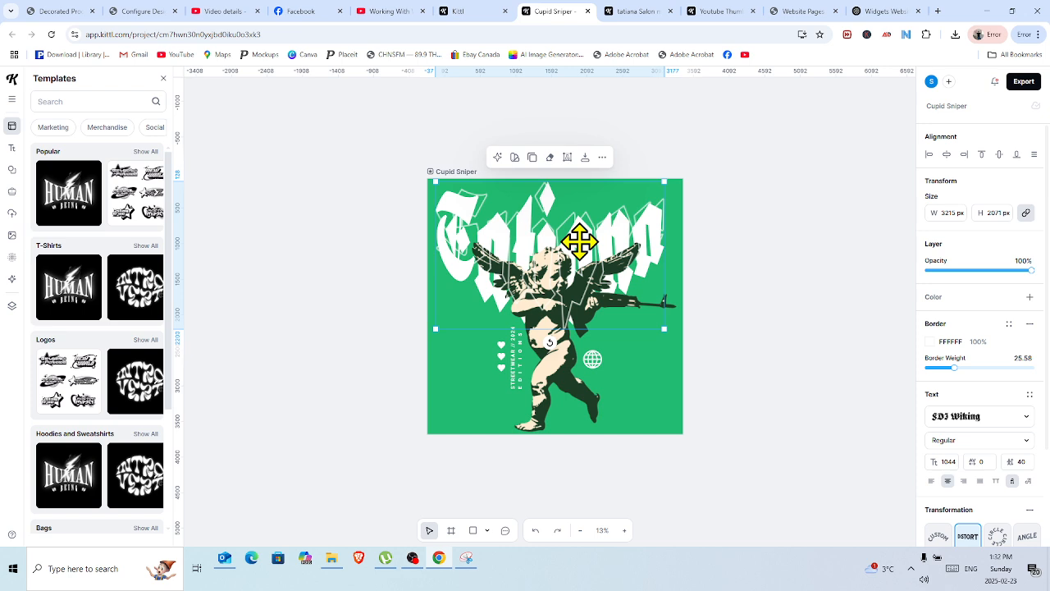
pyautogui.moveTo(579, 241); pyautogui.dragTo(574, 359)
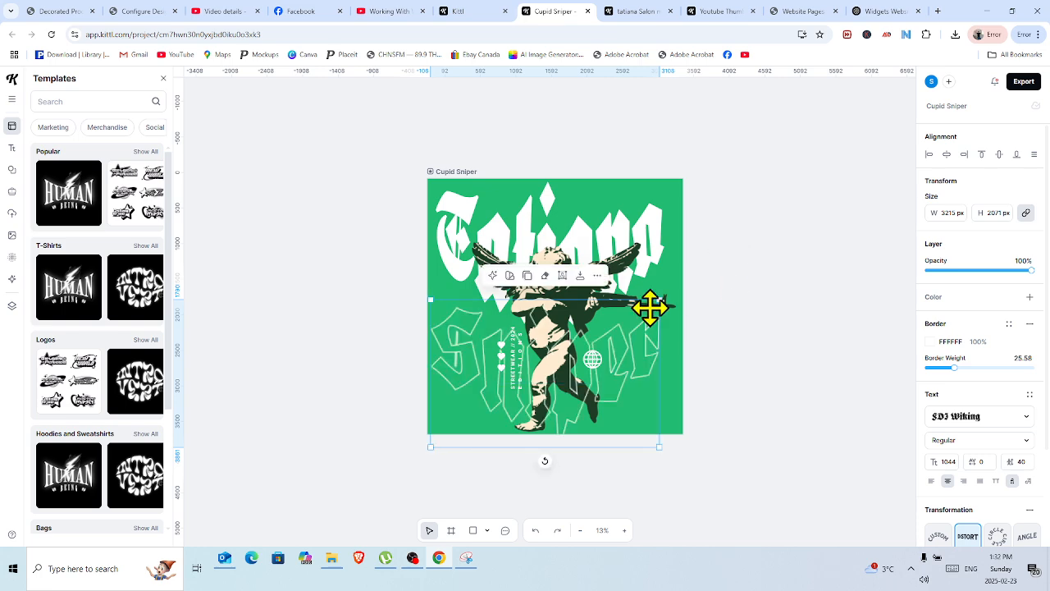
pyautogui.click(598, 277)
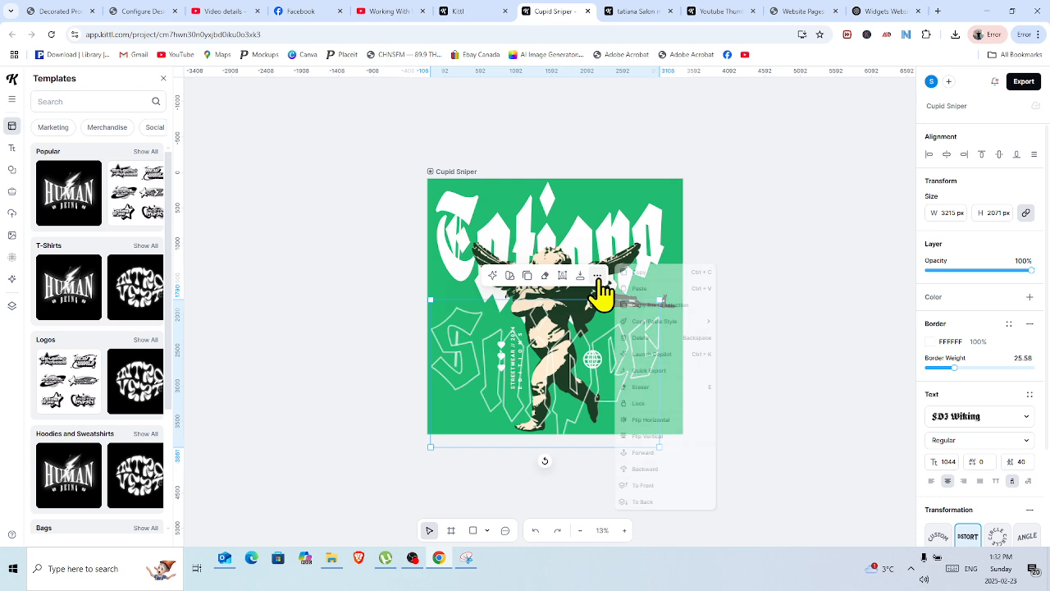
pyautogui.click(646, 337)
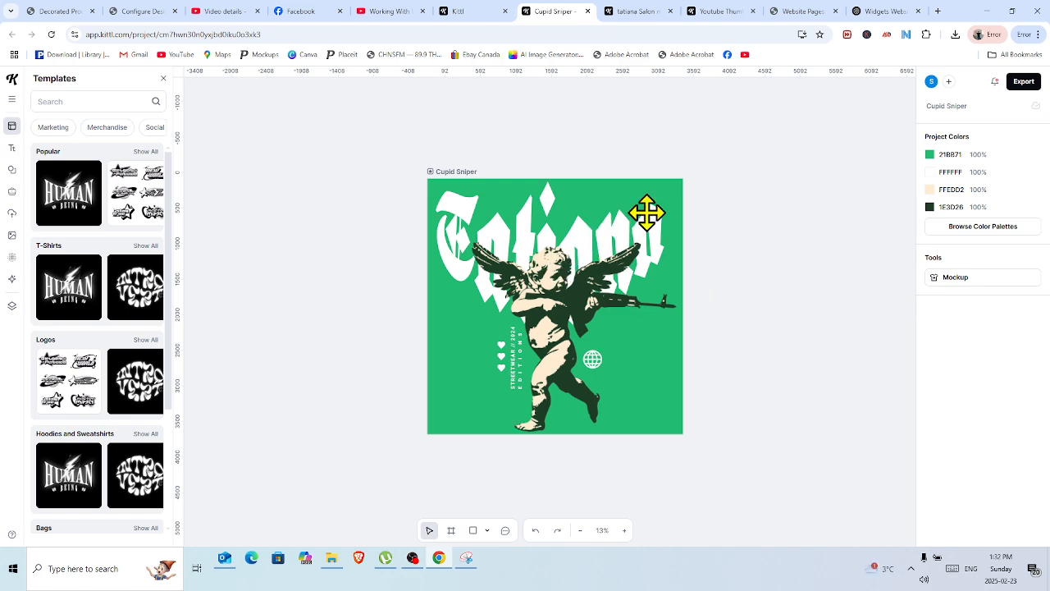
# Remove the artboard's green background color so the design is transparent.
pyautogui.click(429, 172)
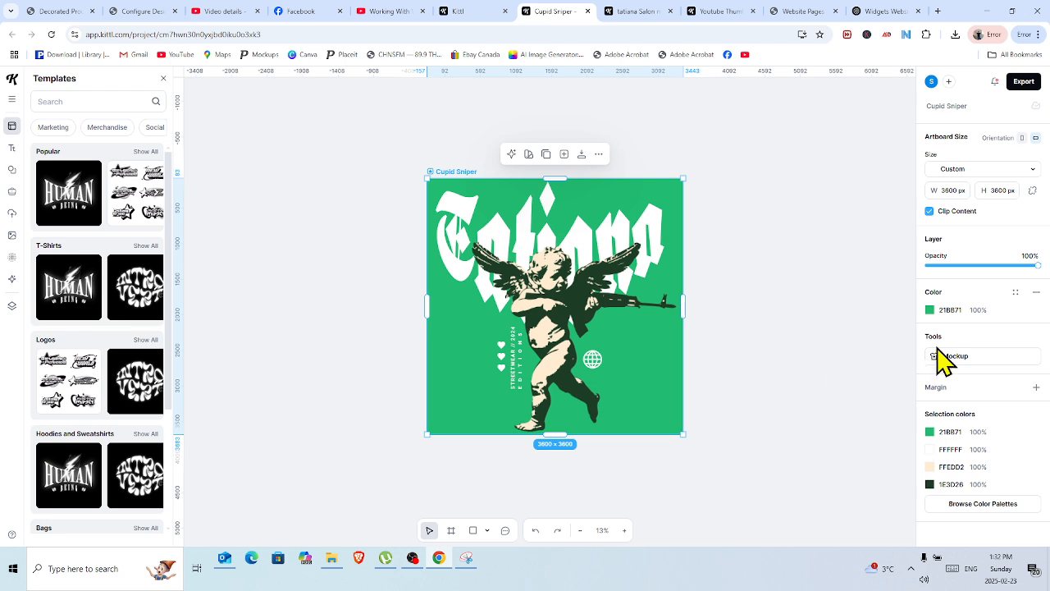
pyautogui.click(1037, 293)
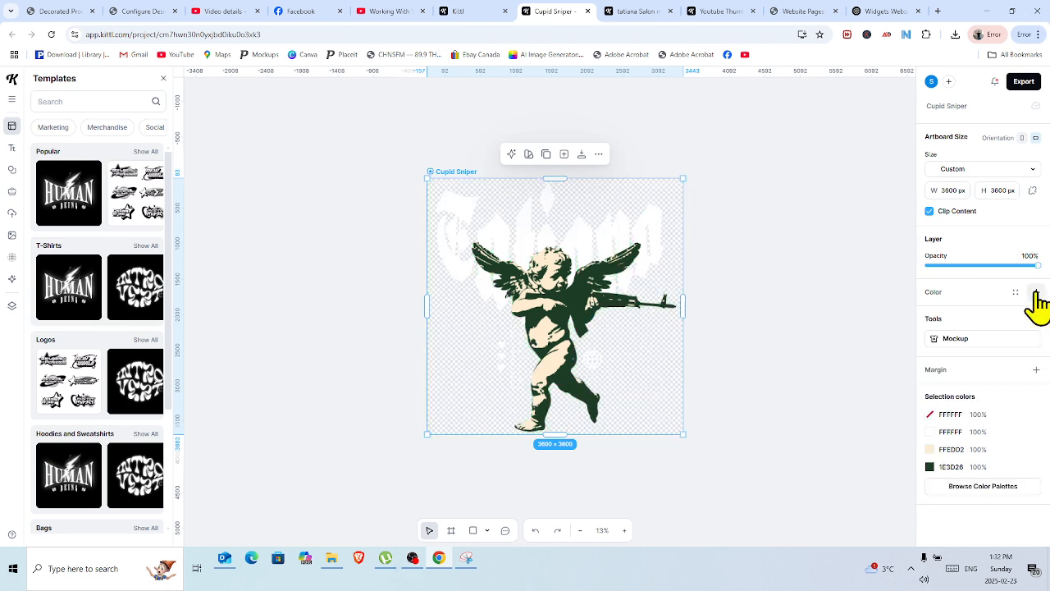
pyautogui.click(808, 254)
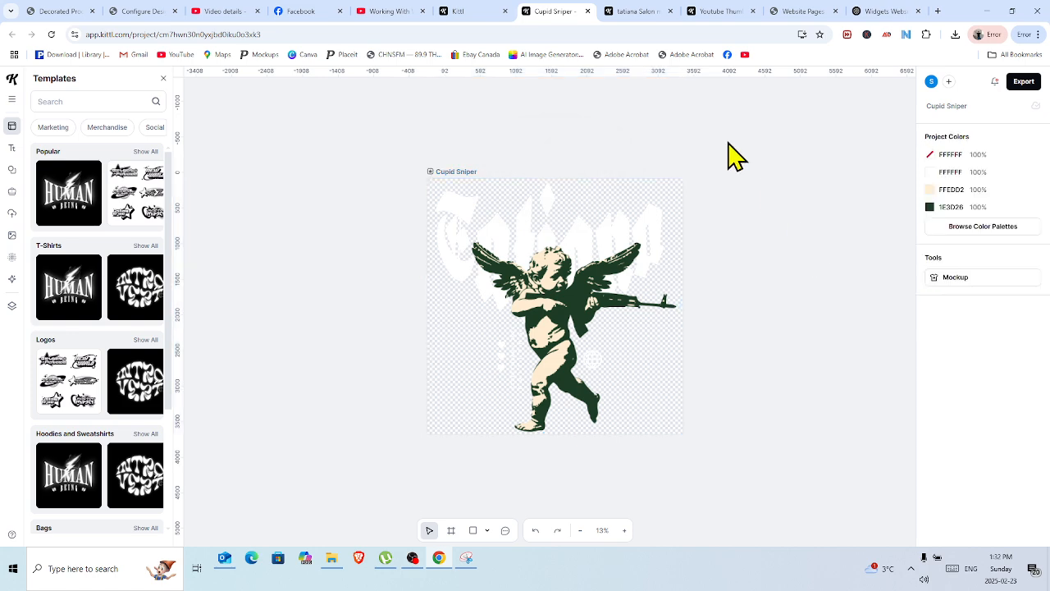
# Select the headline, cupid and all small graphics inside the artboard and group them.
pyautogui.moveTo(420, 123); pyautogui.dragTo(729, 478)
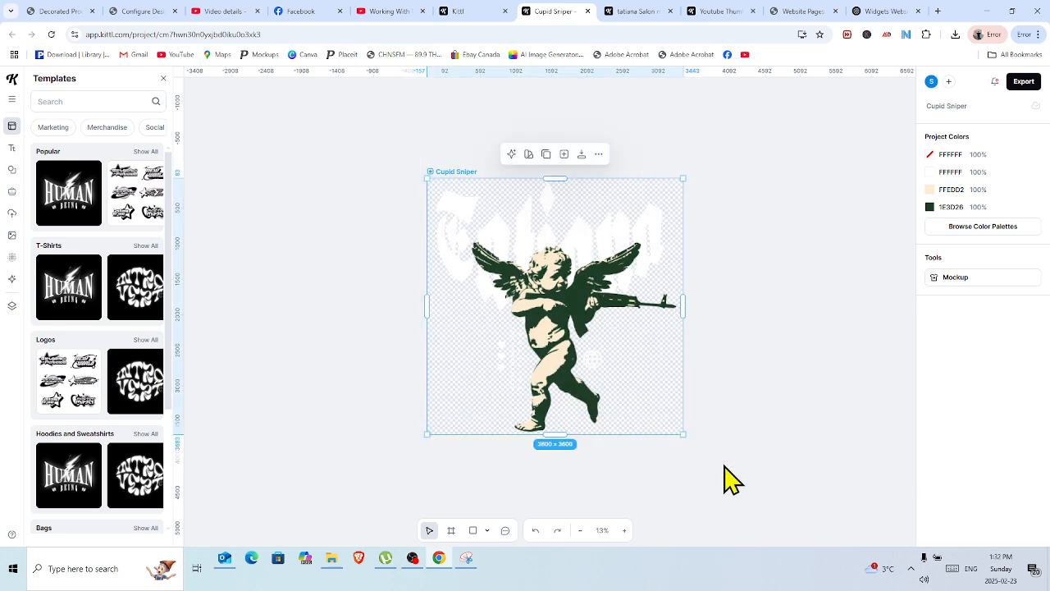
pyautogui.click(541, 302)
pyautogui.rightClick(542, 305)
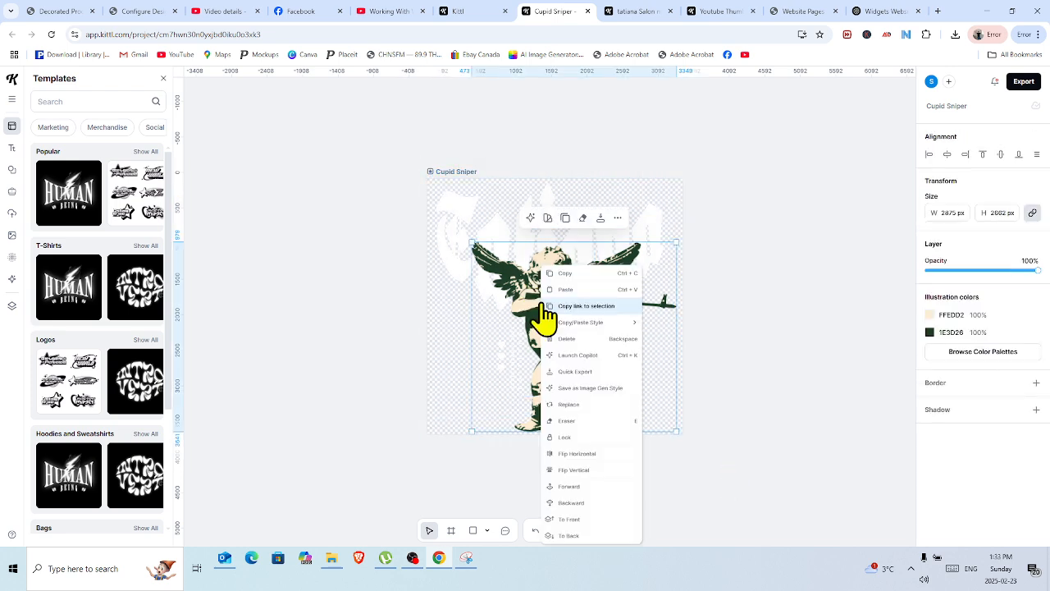
pyautogui.click(434, 184)
pyautogui.moveTo(433, 185); pyautogui.dragTo(667, 428)
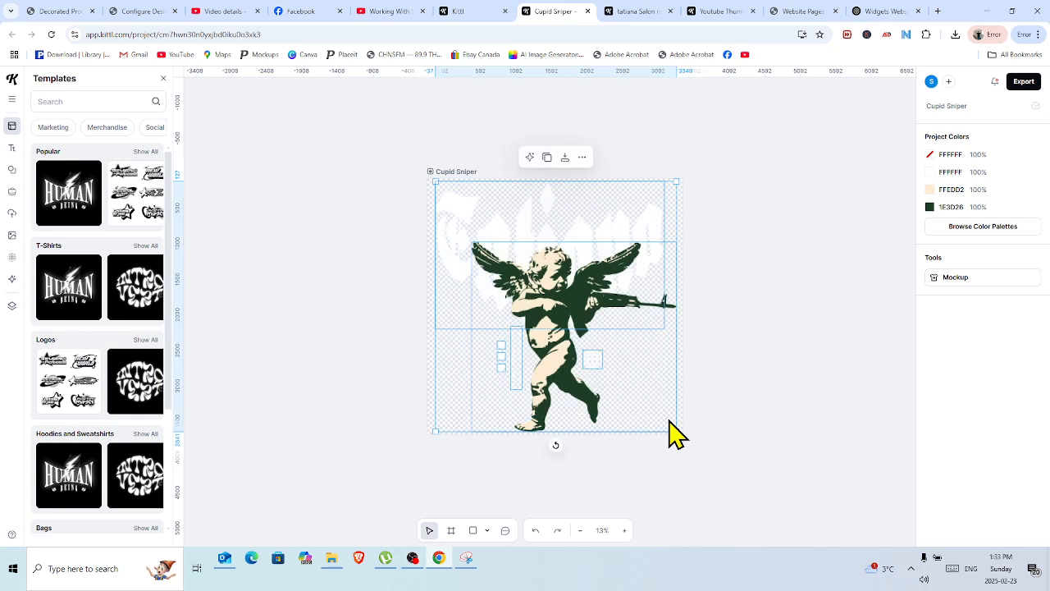
pyautogui.rightClick(574, 318)
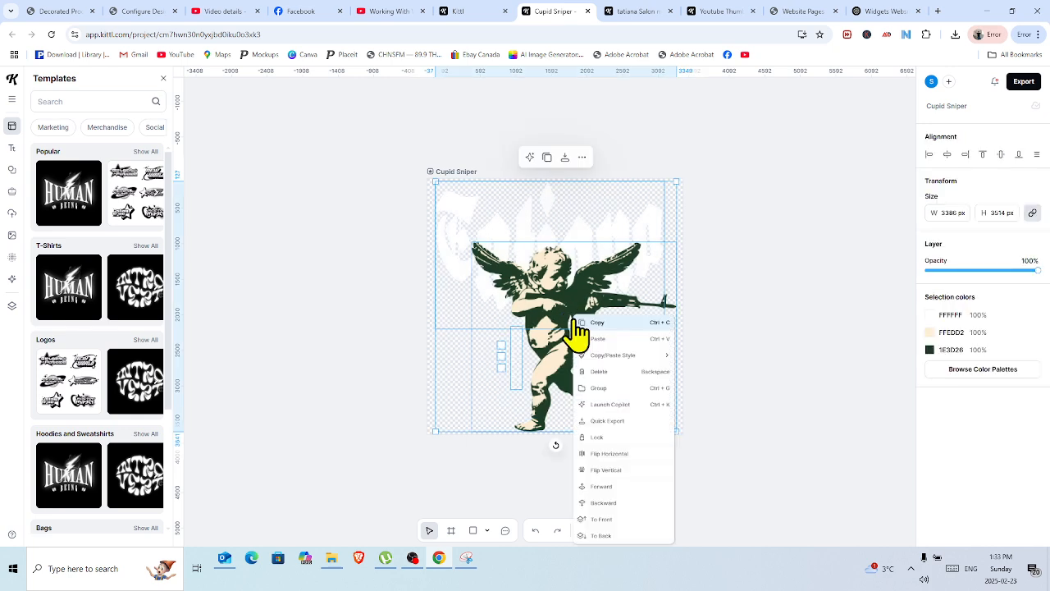
pyautogui.click(611, 389)
pyautogui.click(733, 318)
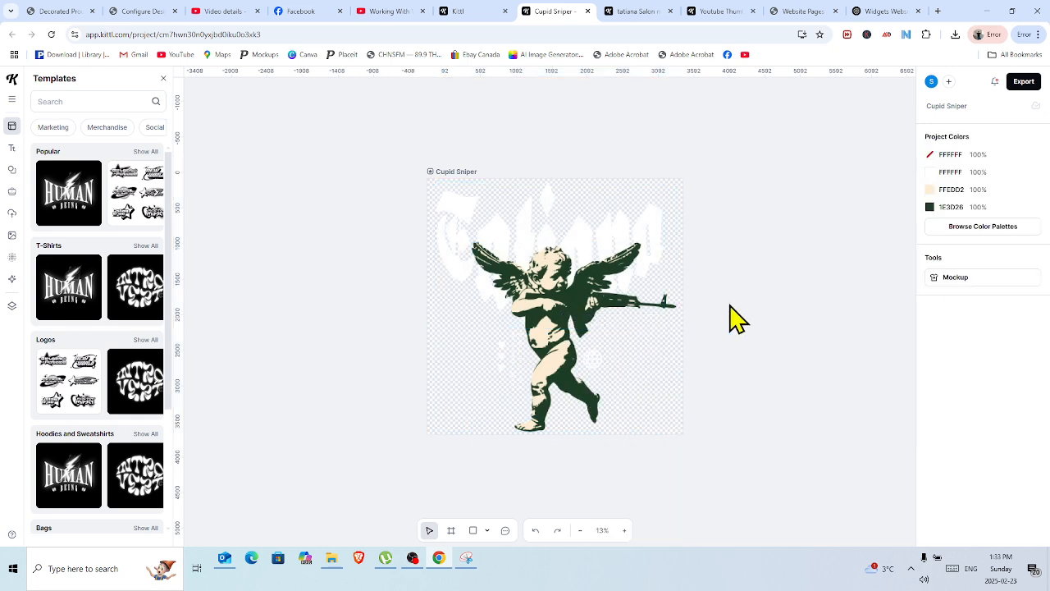
# Trim the artboard closely around the grouped artwork, to about 3438 by 3577 px.
pyautogui.click(431, 171)
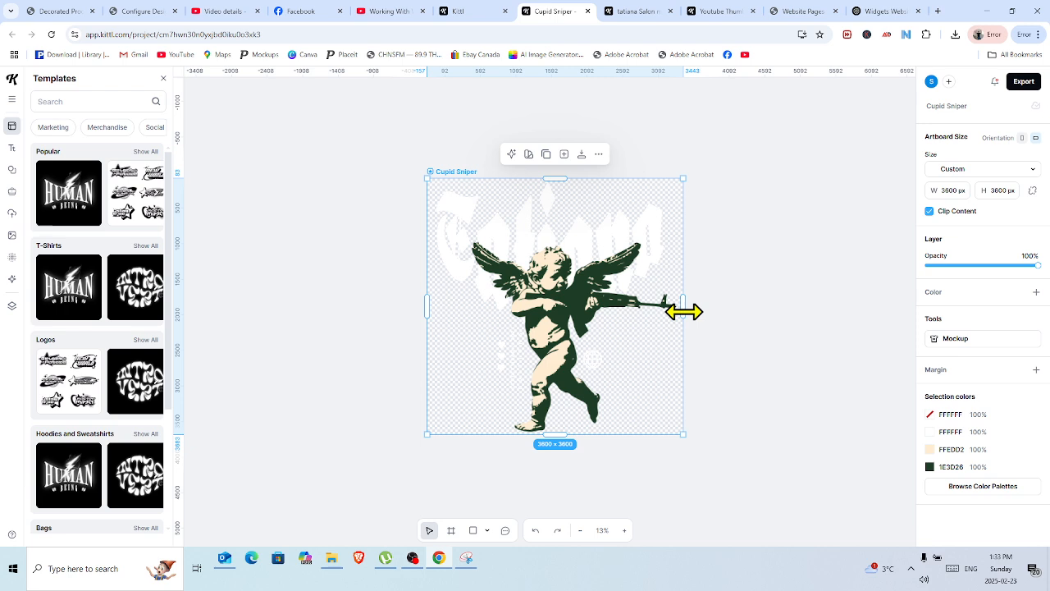
pyautogui.moveTo(684, 310); pyautogui.dragTo(679, 312)
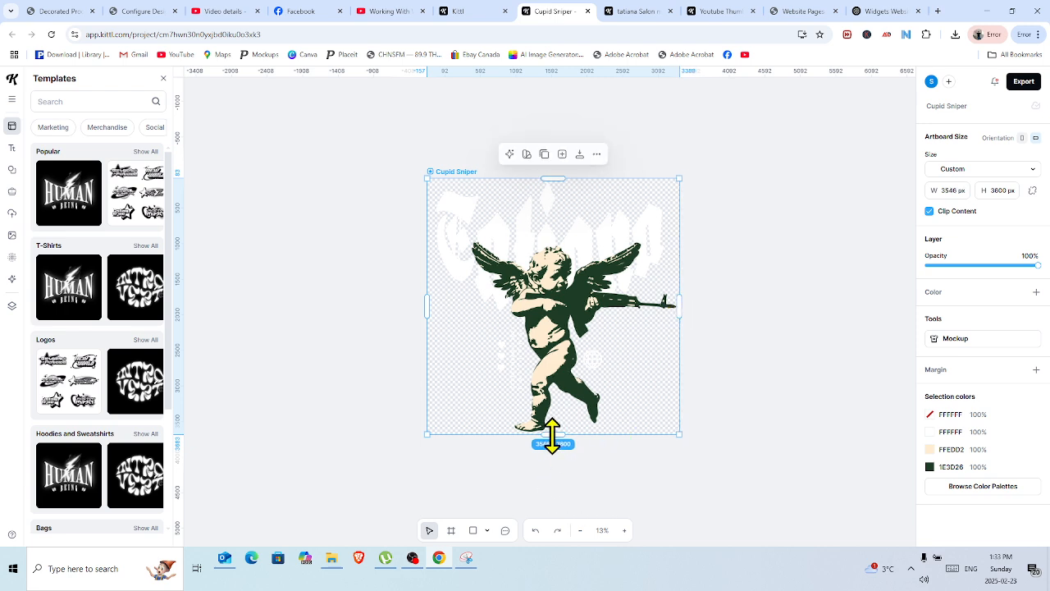
pyautogui.moveTo(552, 436); pyautogui.dragTo(552, 433)
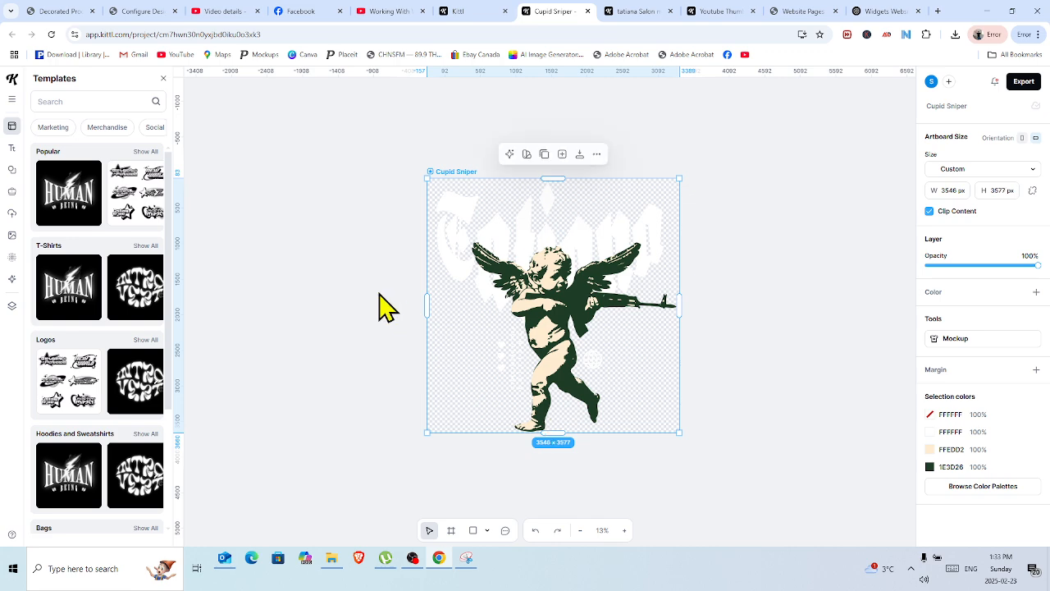
pyautogui.moveTo(427, 301); pyautogui.dragTo(435, 303)
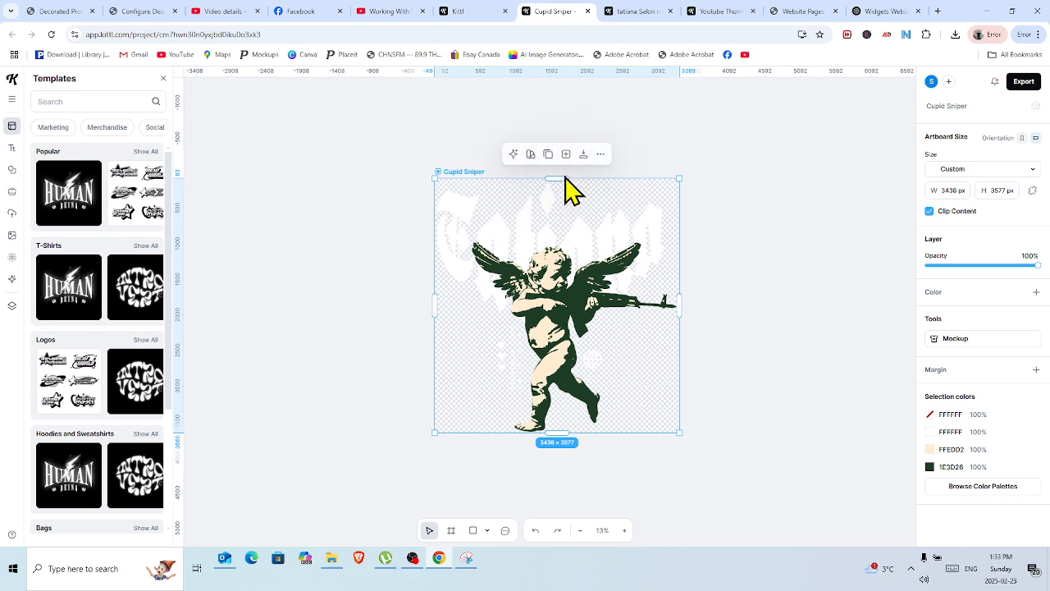
pyautogui.moveTo(564, 178)
pyautogui.mouseDown()
pyautogui.moveTo(564, 167)
pyautogui.moveTo(563, 178)
pyautogui.mouseUp()
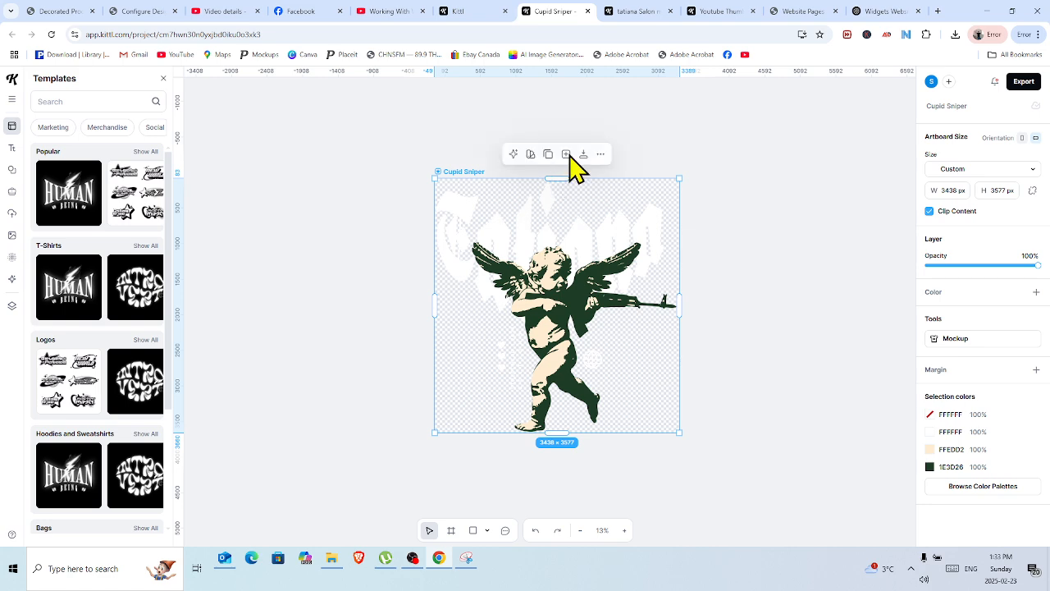
pyautogui.click(588, 97)
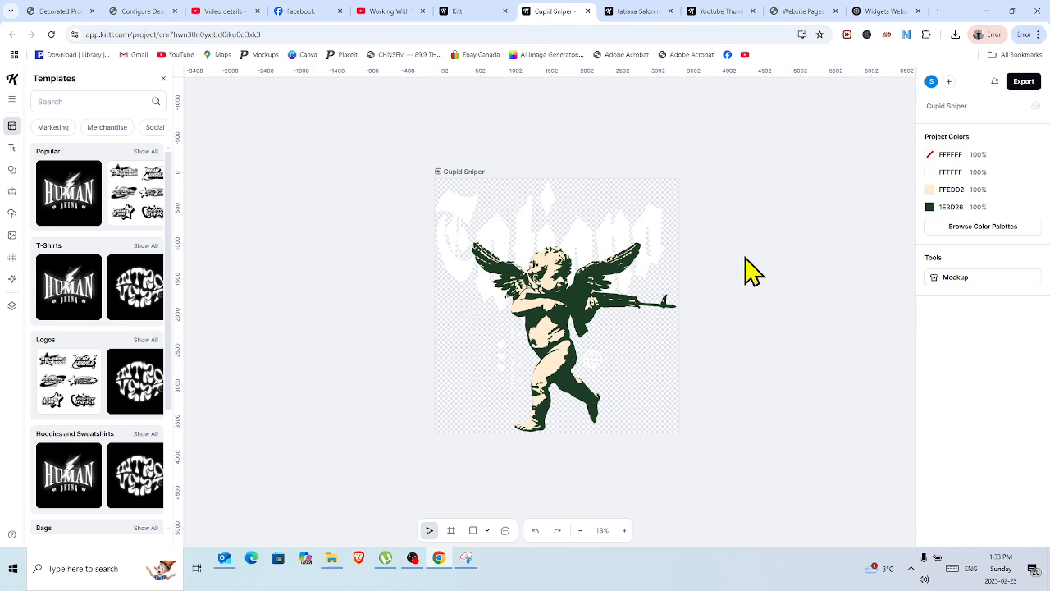
# Ungroup the artwork on the artboard so its elements can be edited separately.
pyautogui.click(548, 332)
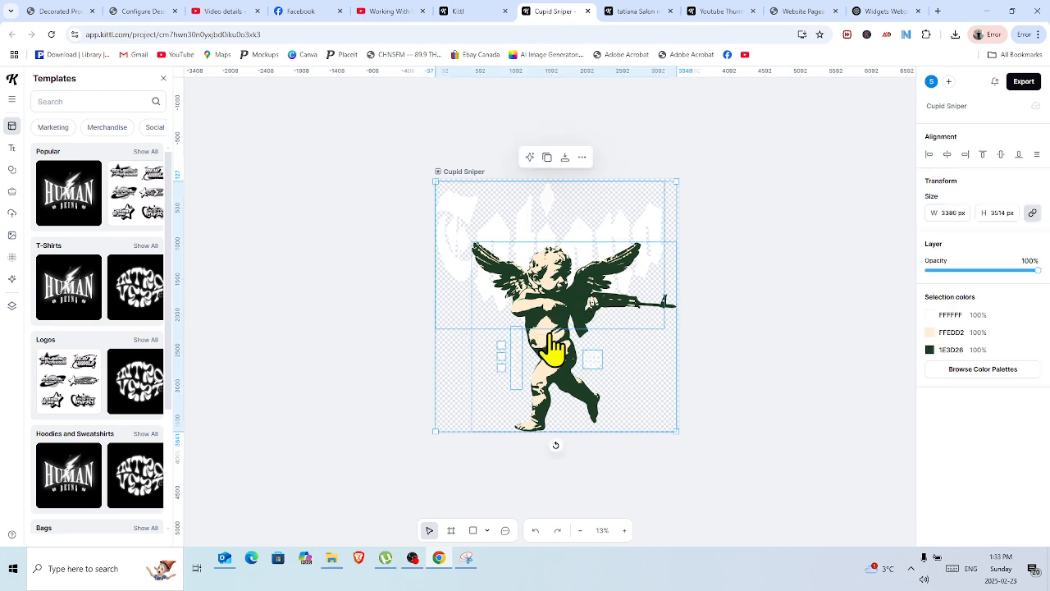
pyautogui.rightClick(551, 322)
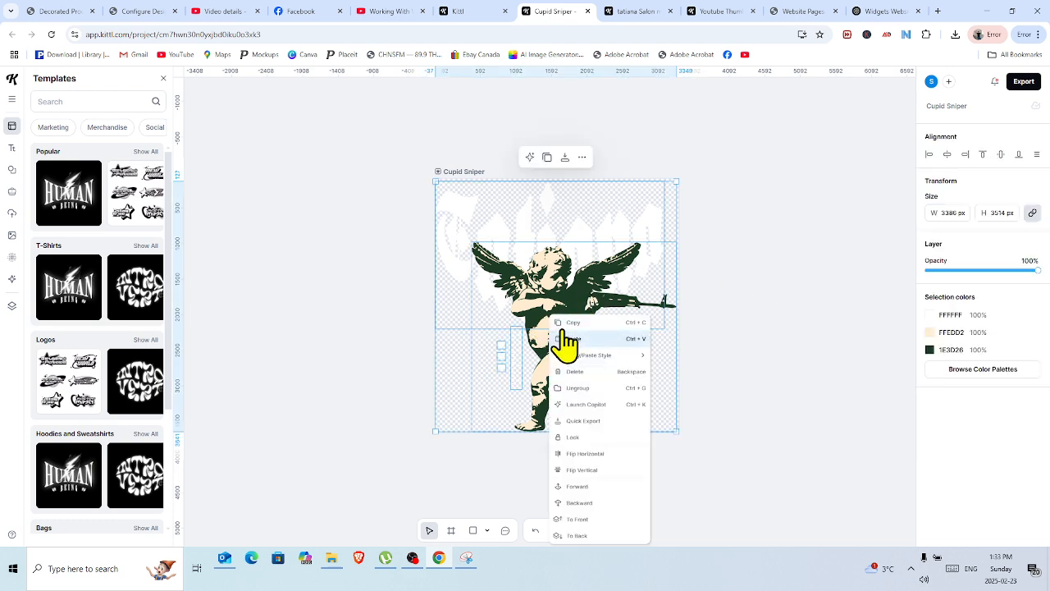
pyautogui.click(605, 388)
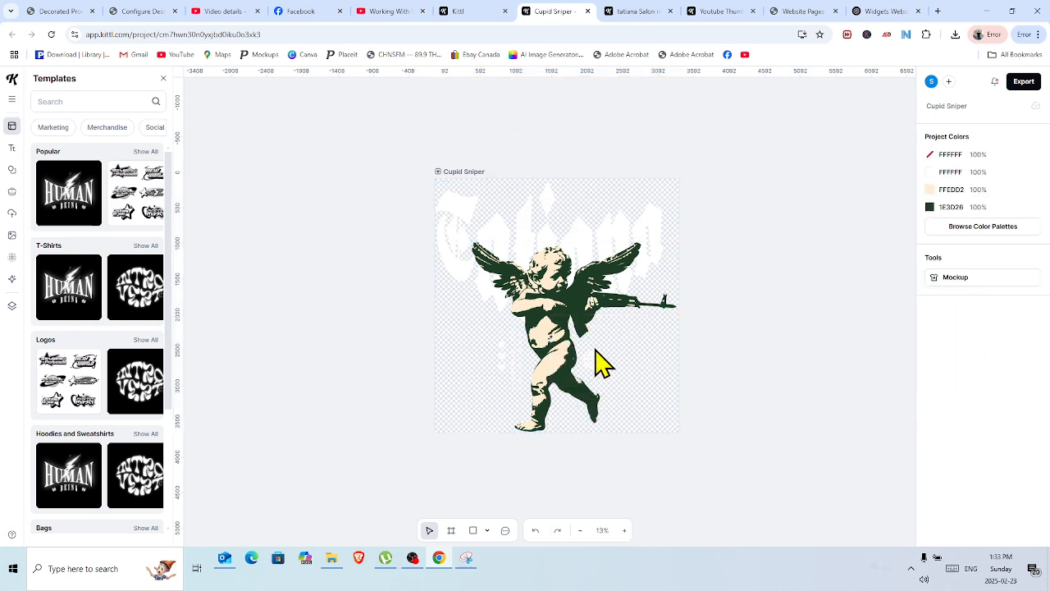
# Select the cupid illustration and search the elements library for "nails".
pyautogui.click(544, 304)
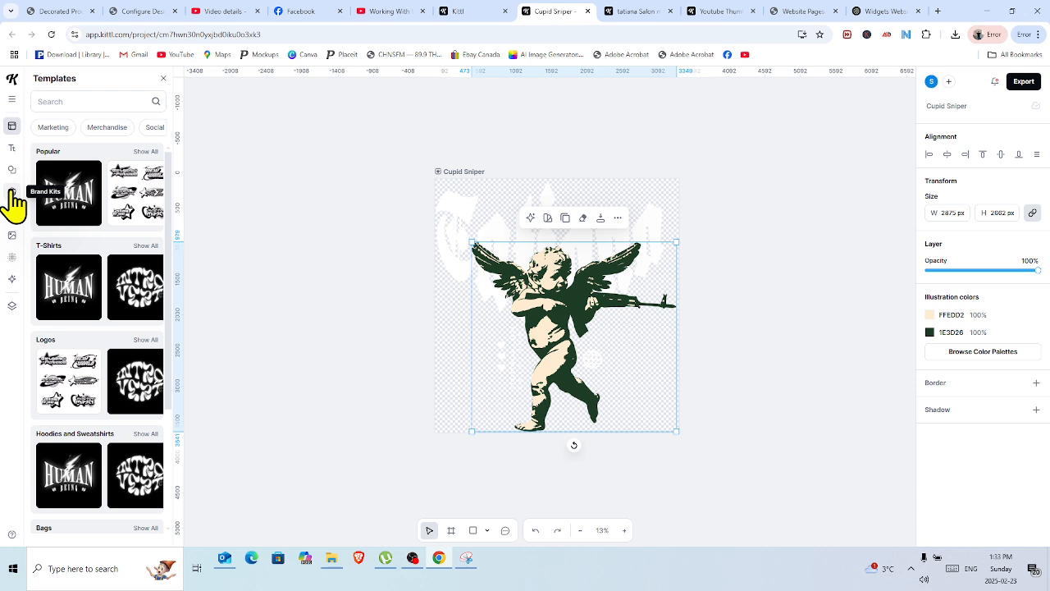
pyautogui.click(11, 174)
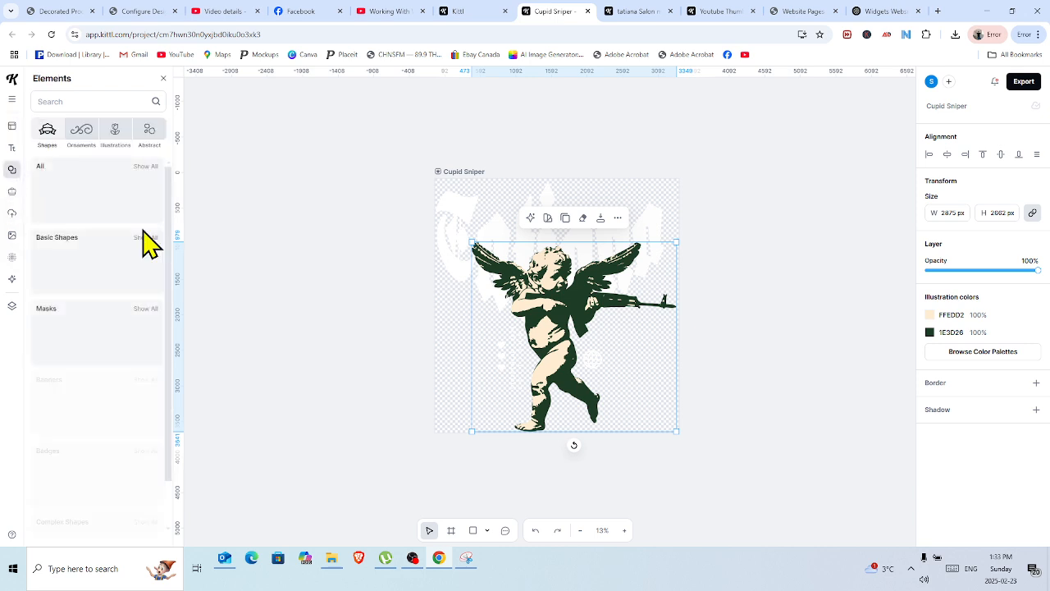
pyautogui.click(66, 101)
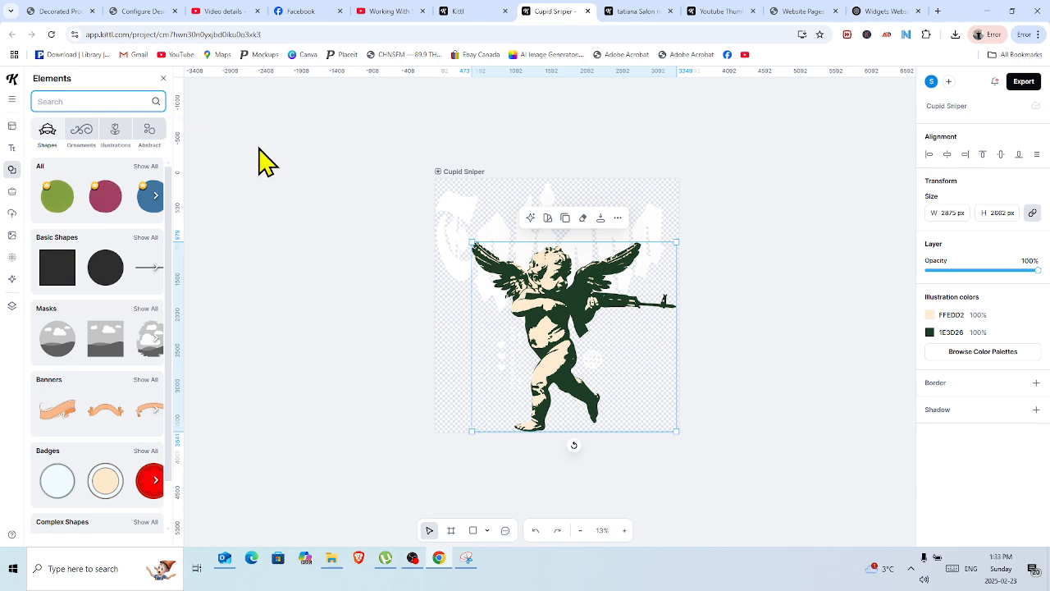
pyautogui.write('na')
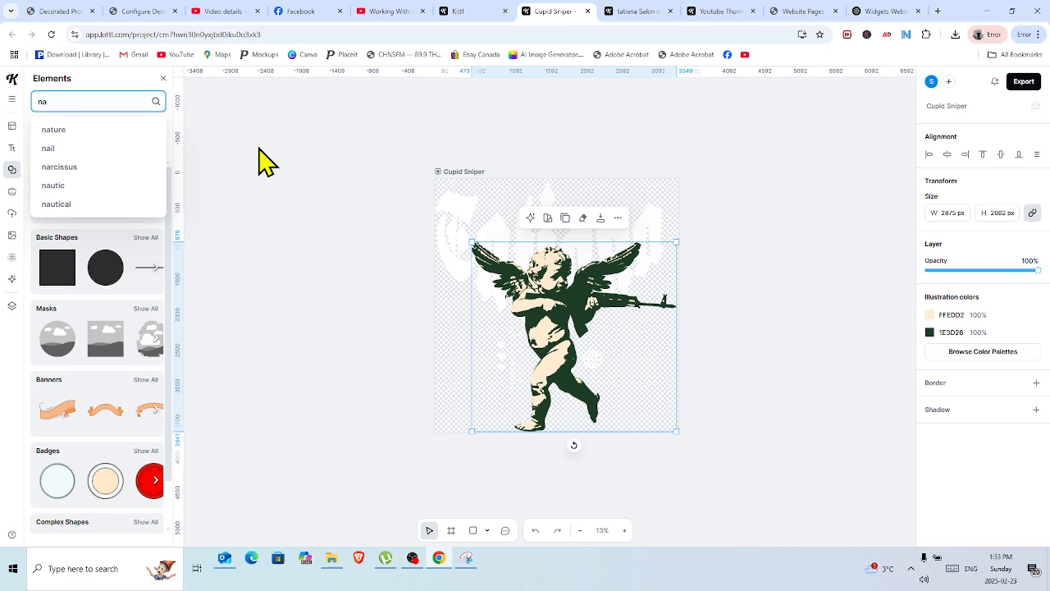
pyautogui.write('iu')
pyautogui.press('BackSpace')
pyautogui.press('BackSpace')
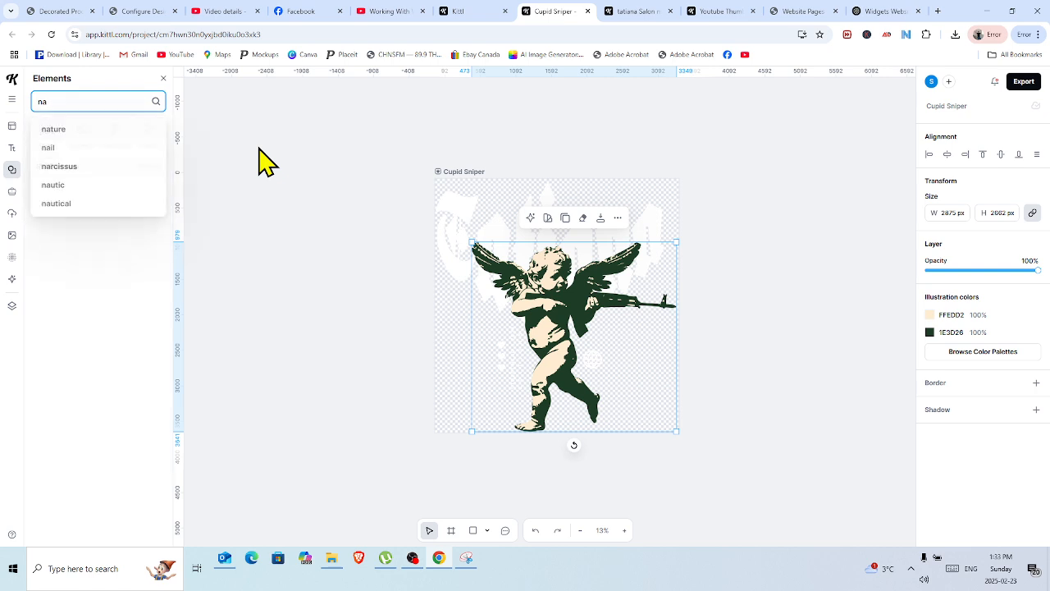
pyautogui.write('ils')
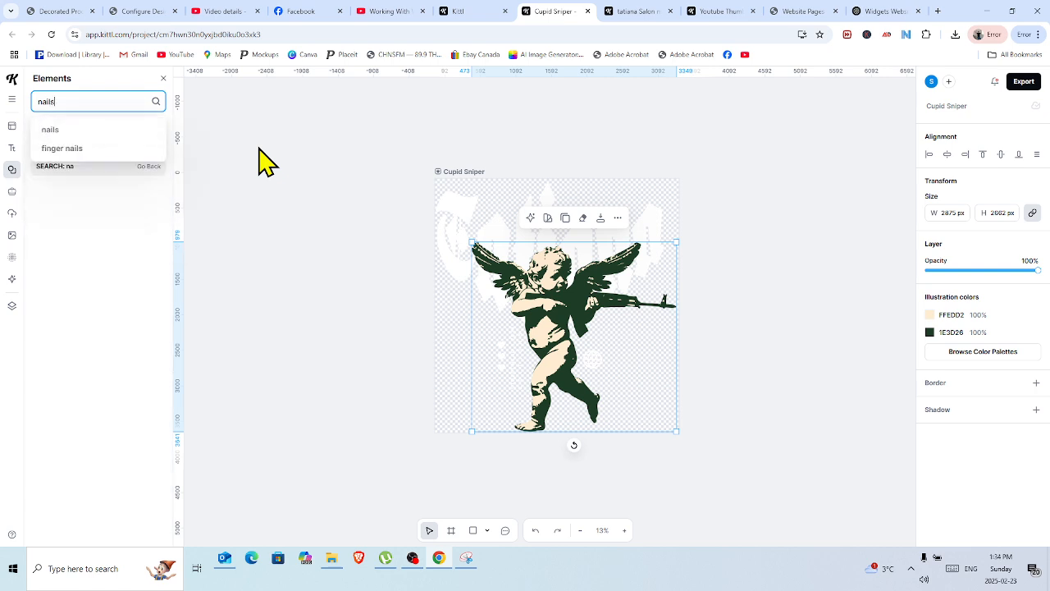
pyautogui.press('Return')
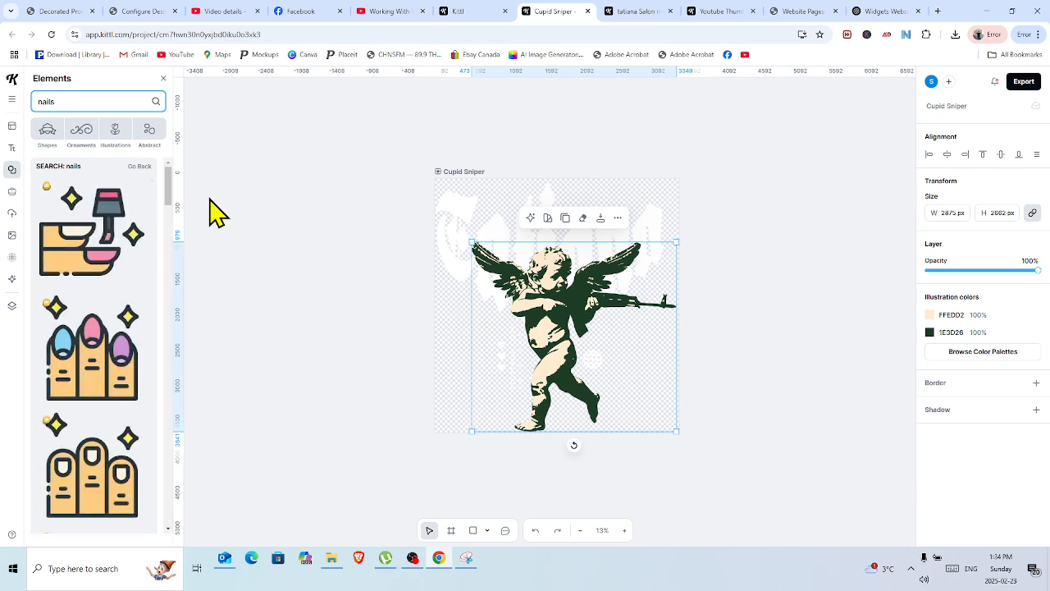
# Delete the cupid and place the illustration of three fingers with blue, pink and purple nails on the artboard.
pyautogui.rightClick(561, 299)
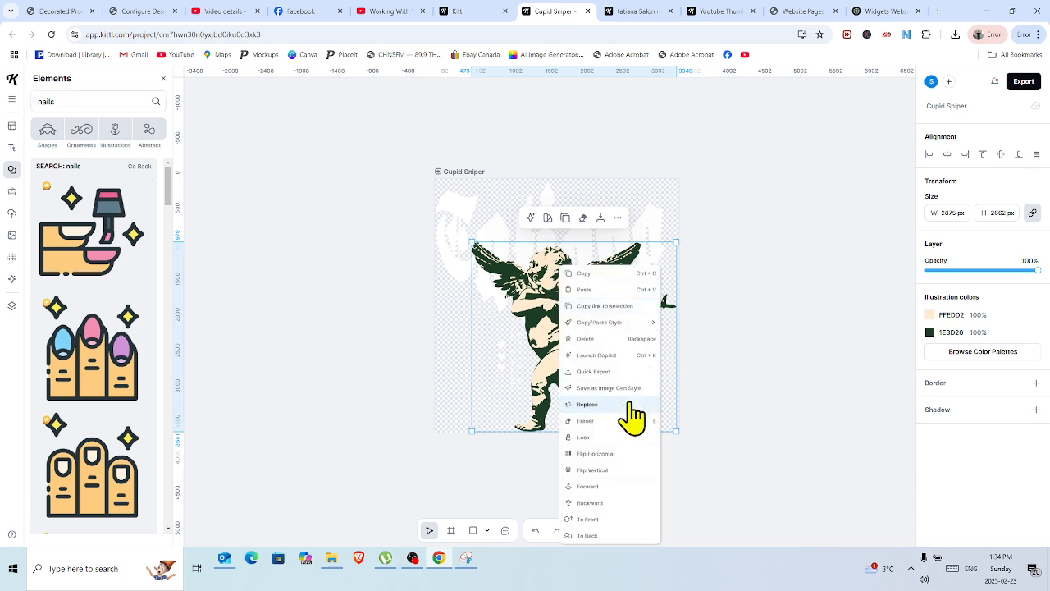
pyautogui.click(594, 339)
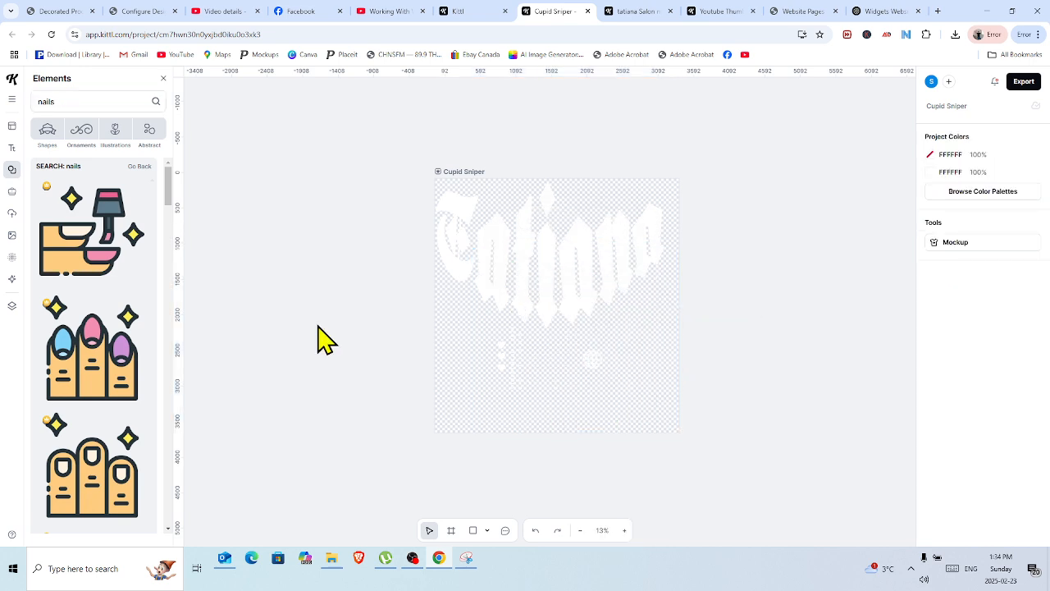
pyautogui.moveTo(106, 357); pyautogui.dragTo(567, 313)
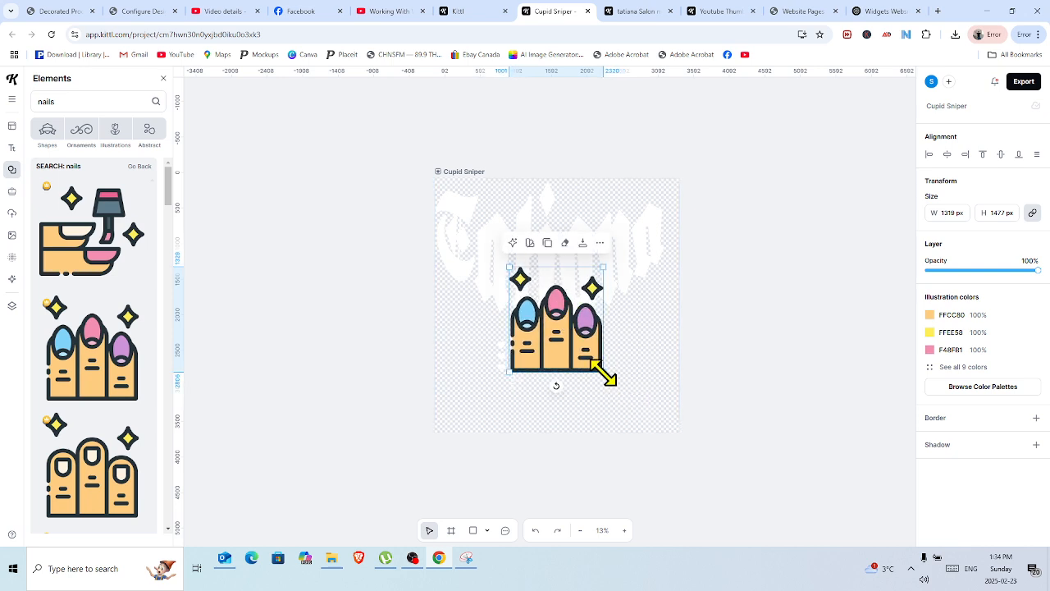
# Enlarge the painted-nails illustration to about 2377 px wide and center it horizontally on the artboard.
pyautogui.moveTo(602, 372); pyautogui.dragTo(652, 427)
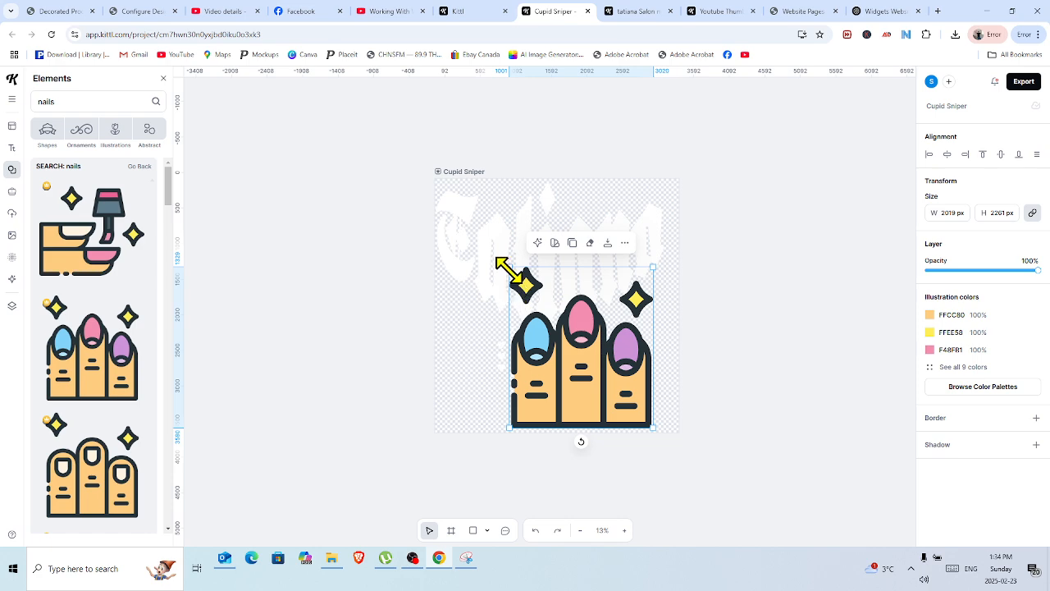
pyautogui.moveTo(505, 269); pyautogui.dragTo(464, 261)
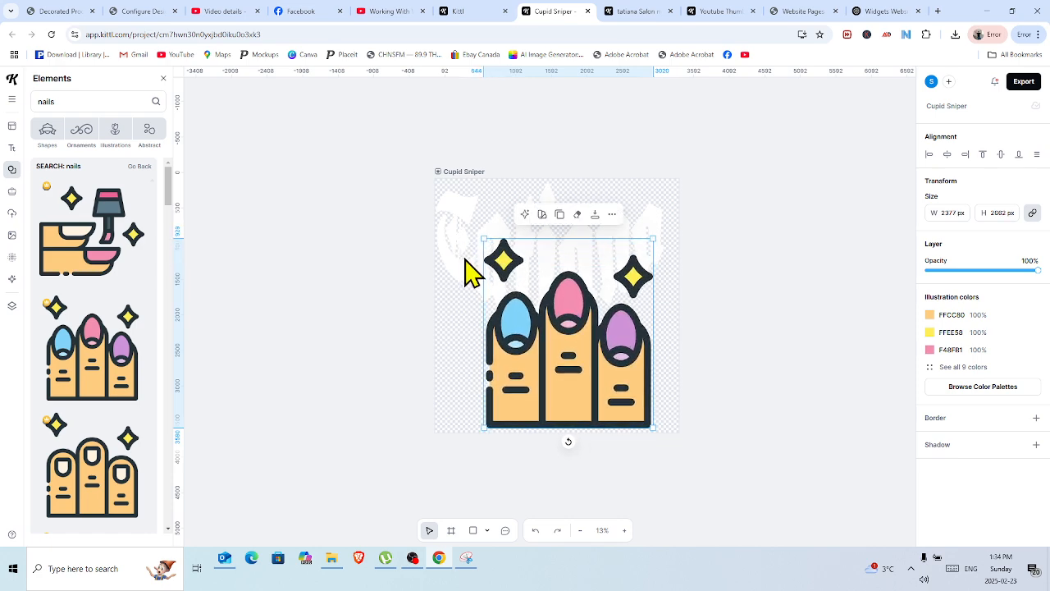
pyautogui.click(948, 155)
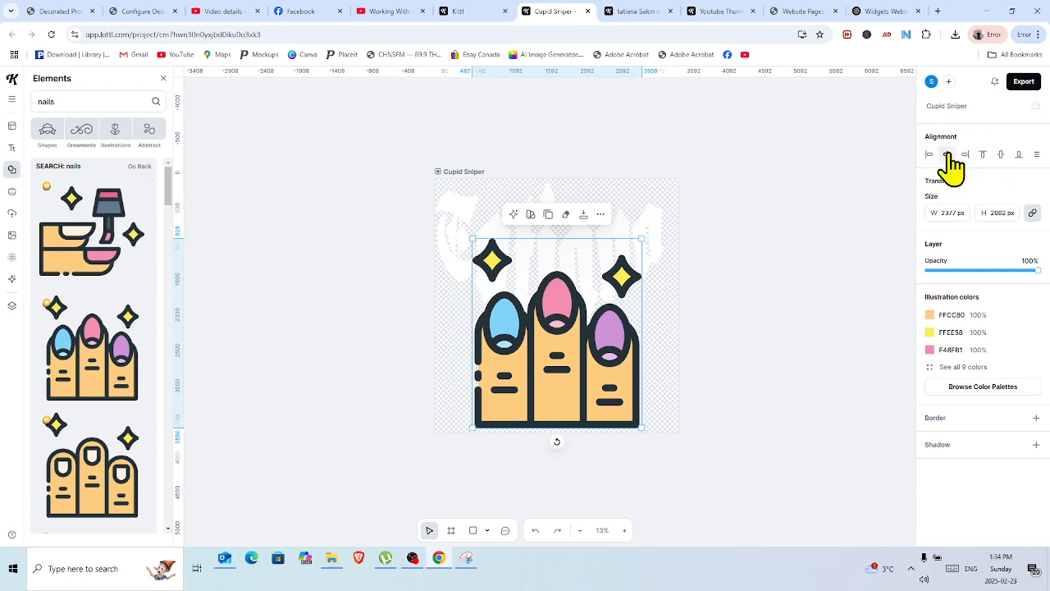
pyautogui.click(804, 236)
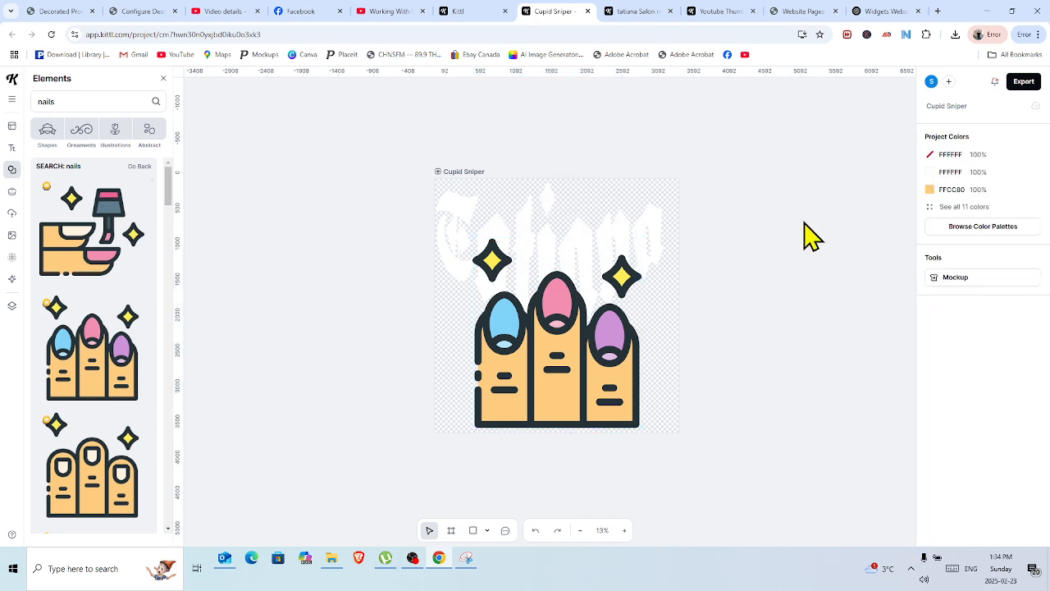
# Change the headline's typeface to Roboto.
pyautogui.click(606, 229)
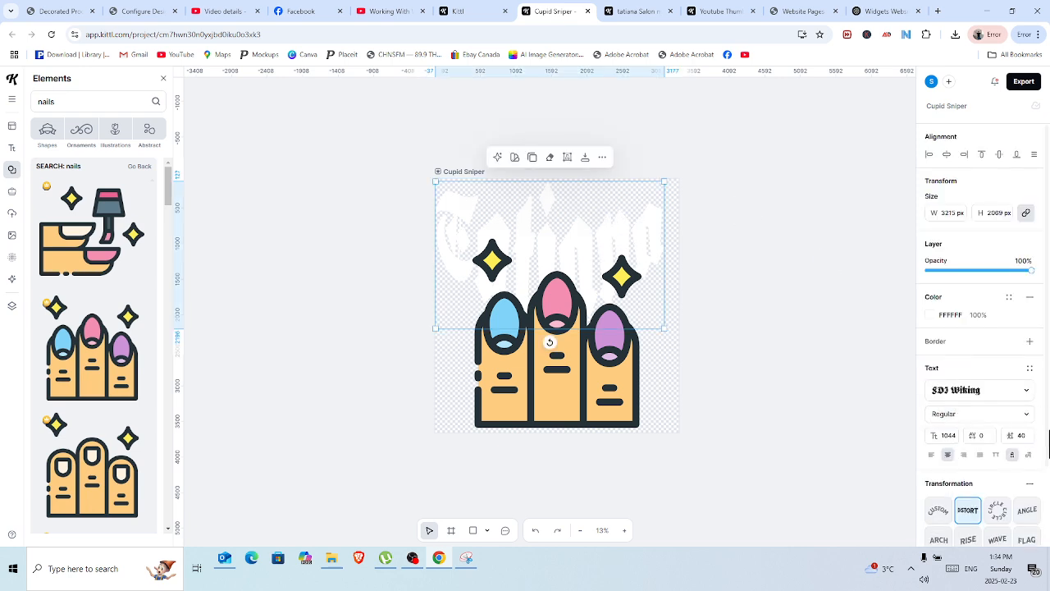
pyautogui.click(1029, 391)
pyautogui.click(1028, 391)
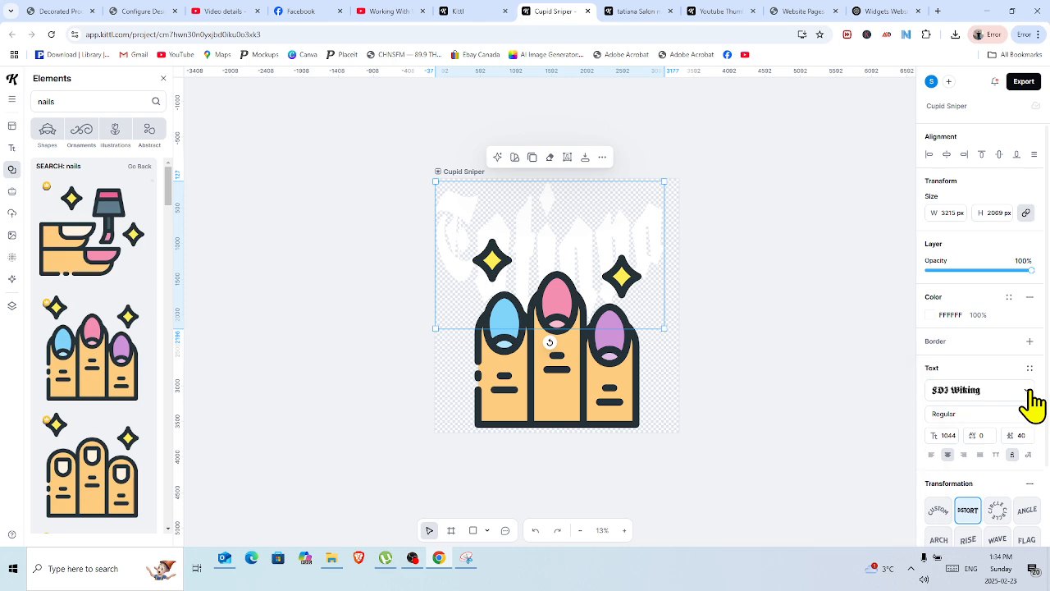
pyautogui.click(1030, 393)
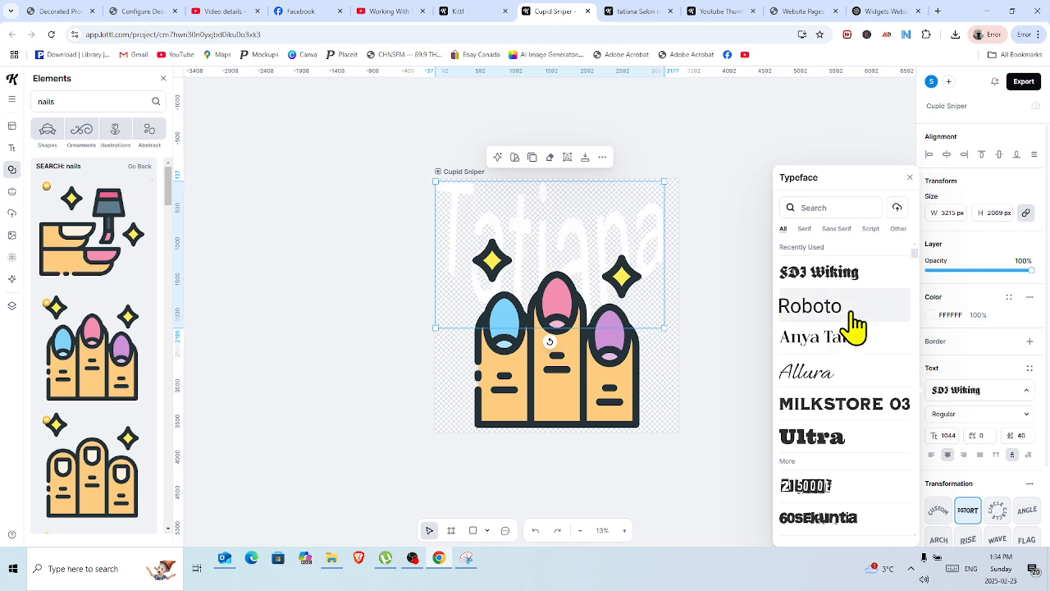
pyautogui.click(851, 313)
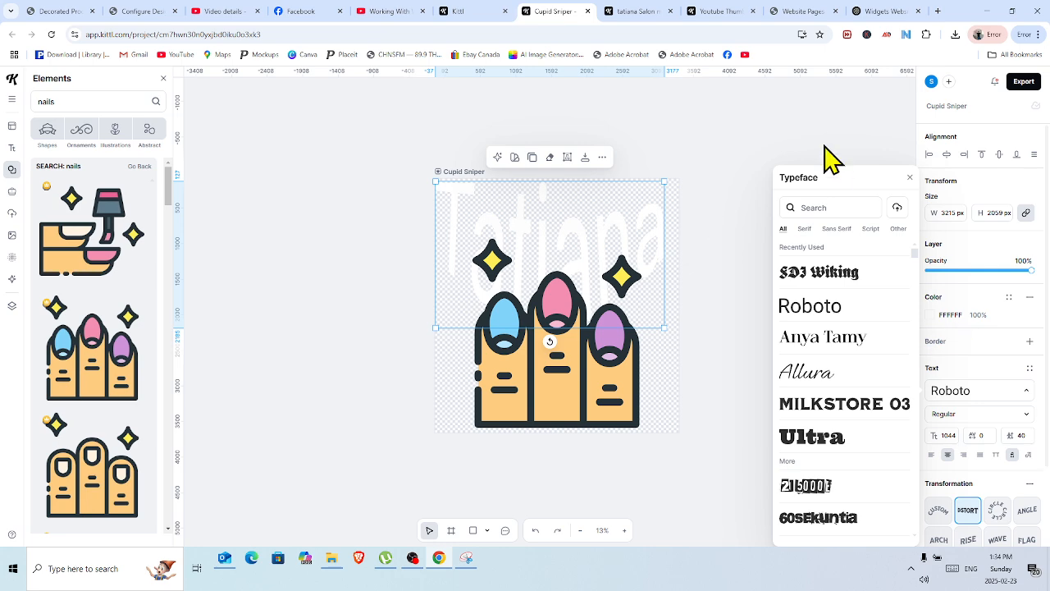
pyautogui.click(909, 178)
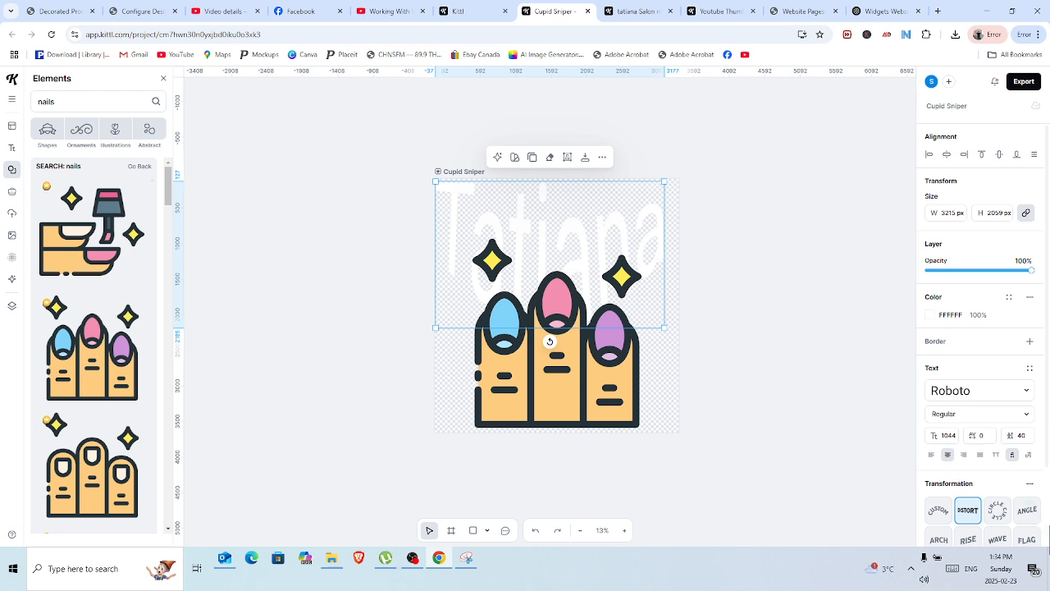
# Remove the headline's Distort transformation and widen its text box to about 3654 px so the word fits on one line.
pyautogui.click(1029, 484)
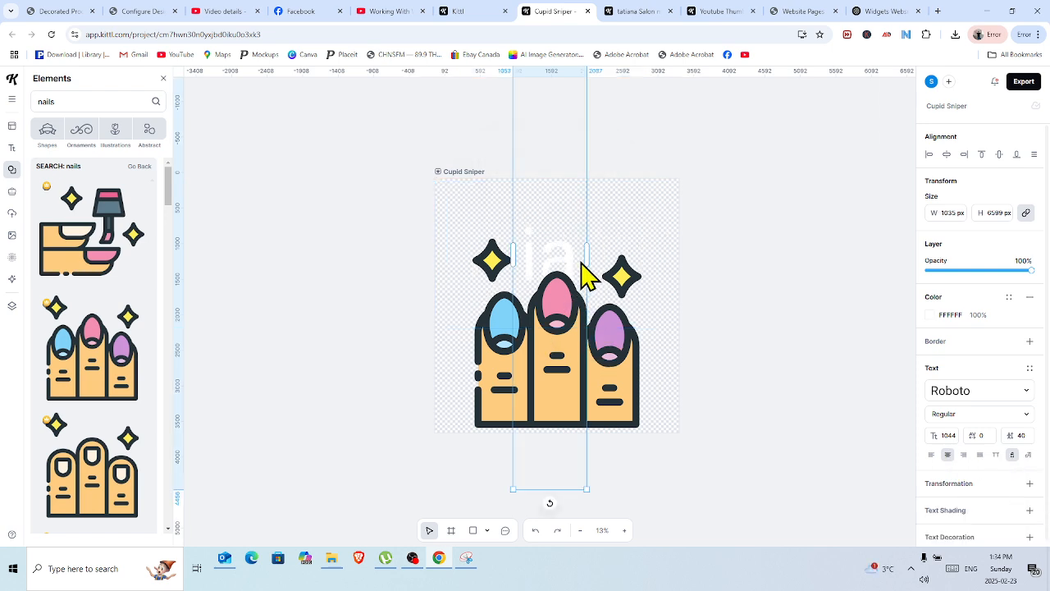
pyautogui.moveTo(587, 255); pyautogui.dragTo(611, 255)
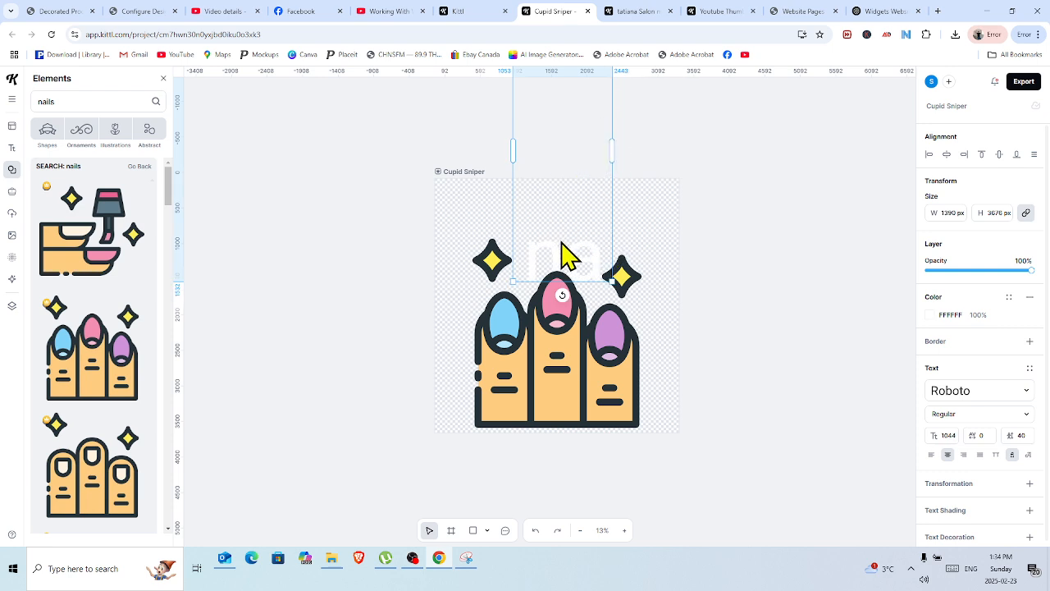
pyautogui.moveTo(544, 244); pyautogui.dragTo(520, 383)
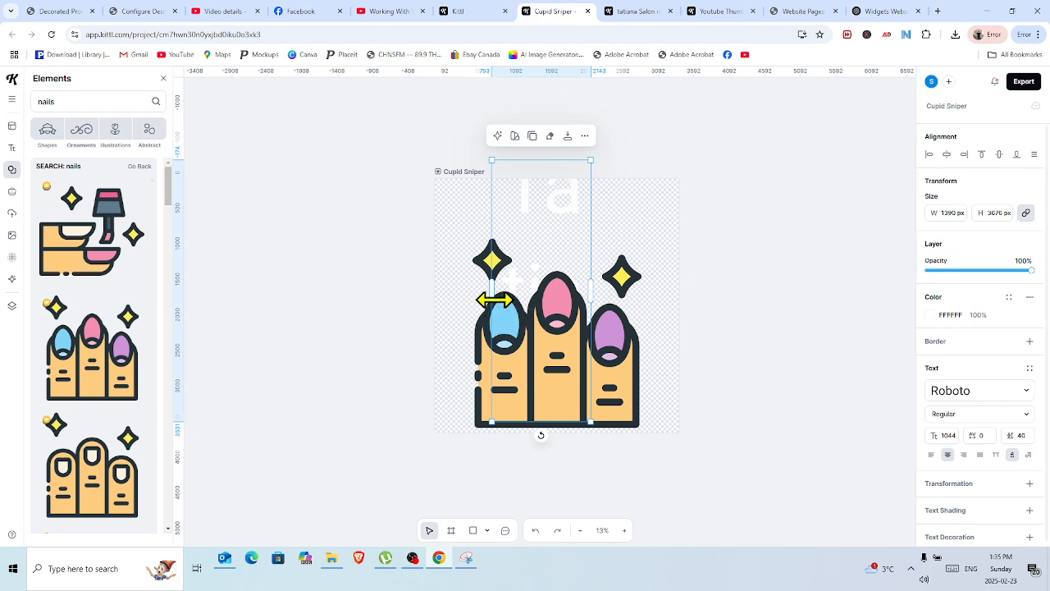
pyautogui.moveTo(495, 298); pyautogui.dragTo(332, 311)
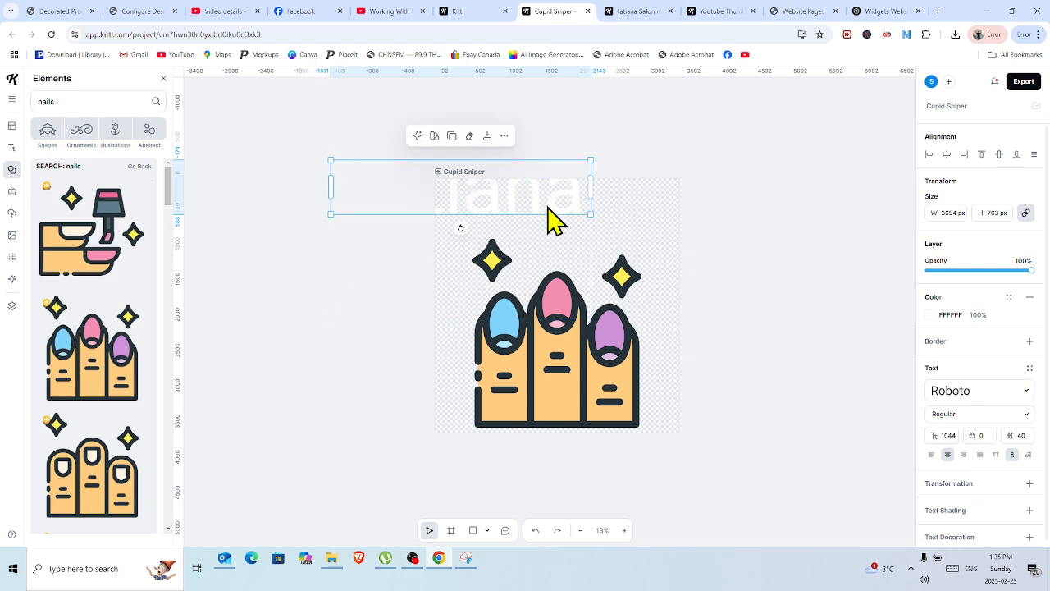
# Move the headline to the upper edge of the artboard, centered above the painted-nails illustration.
pyautogui.moveTo(553, 202); pyautogui.dragTo(652, 222)
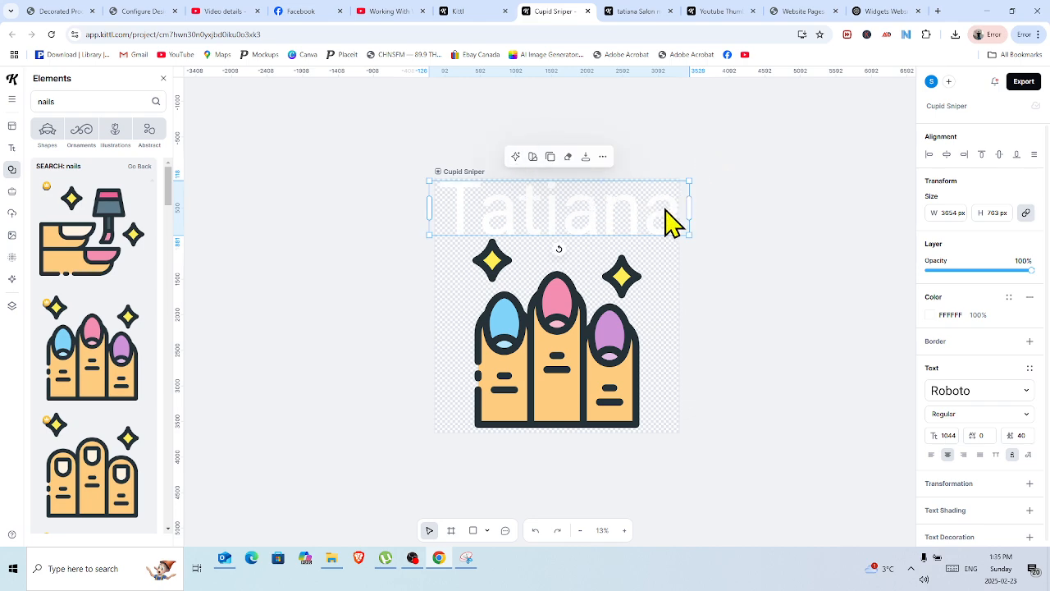
pyautogui.moveTo(663, 202); pyautogui.dragTo(660, 206)
pyautogui.click(781, 134)
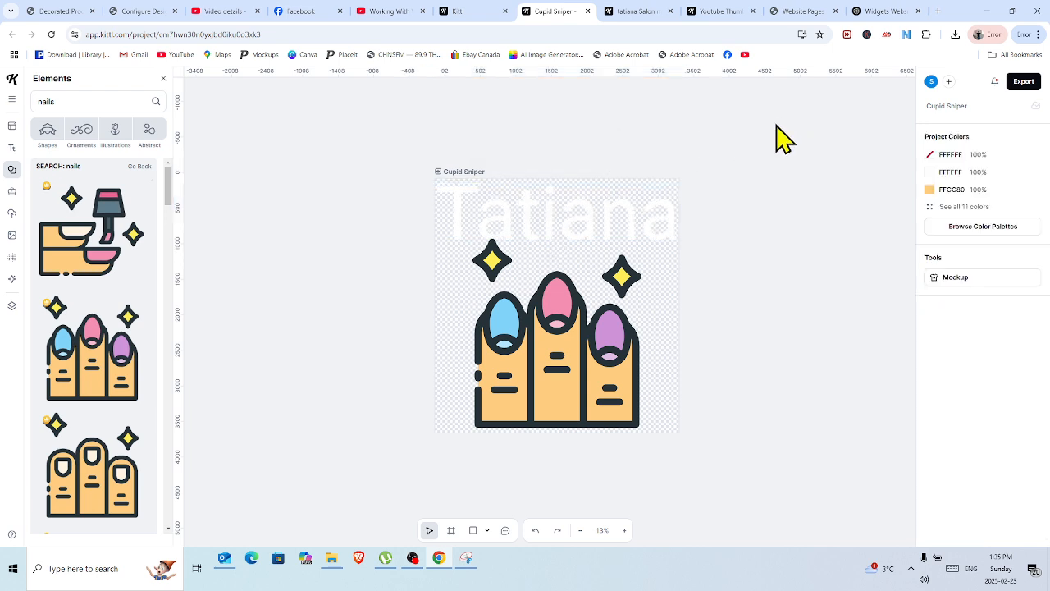
pyautogui.click(594, 218)
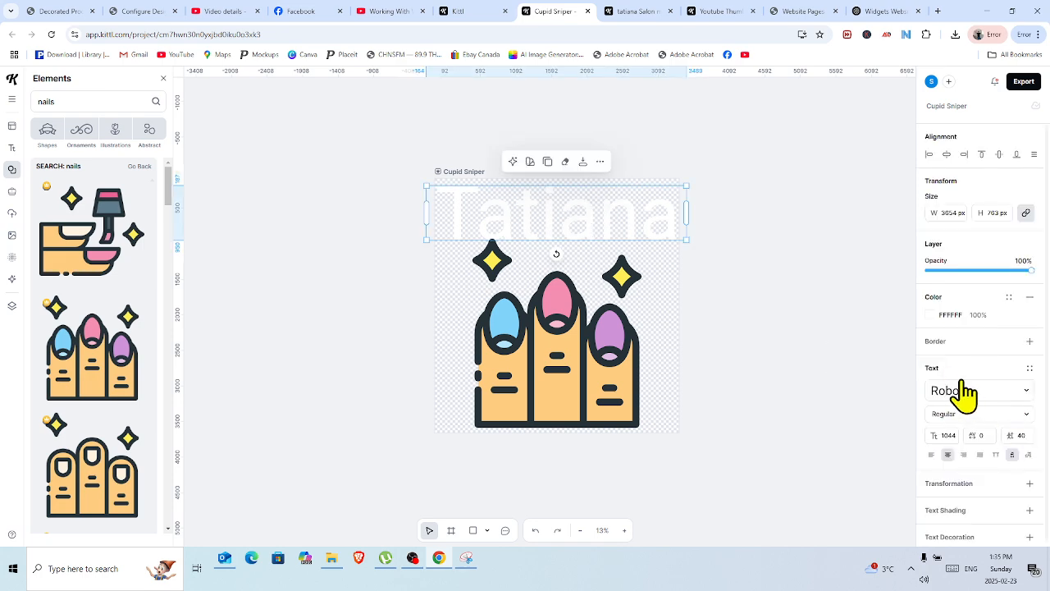
pyautogui.click(781, 205)
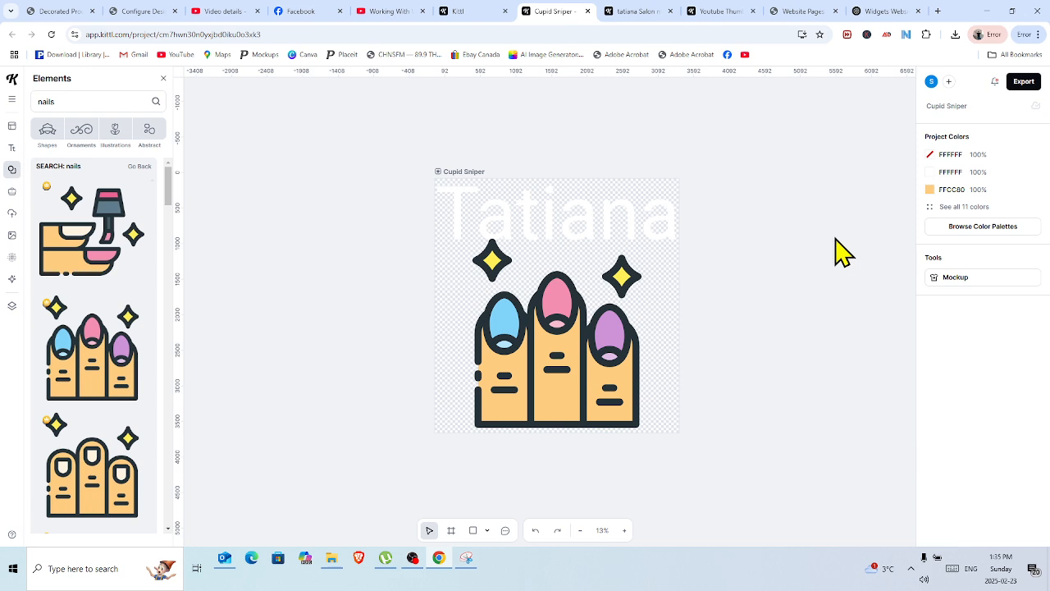
# Rename the project "Tatiana Fingers".
pyautogui.click(1024, 84)
pyautogui.click(829, 175)
pyautogui.click(978, 103)
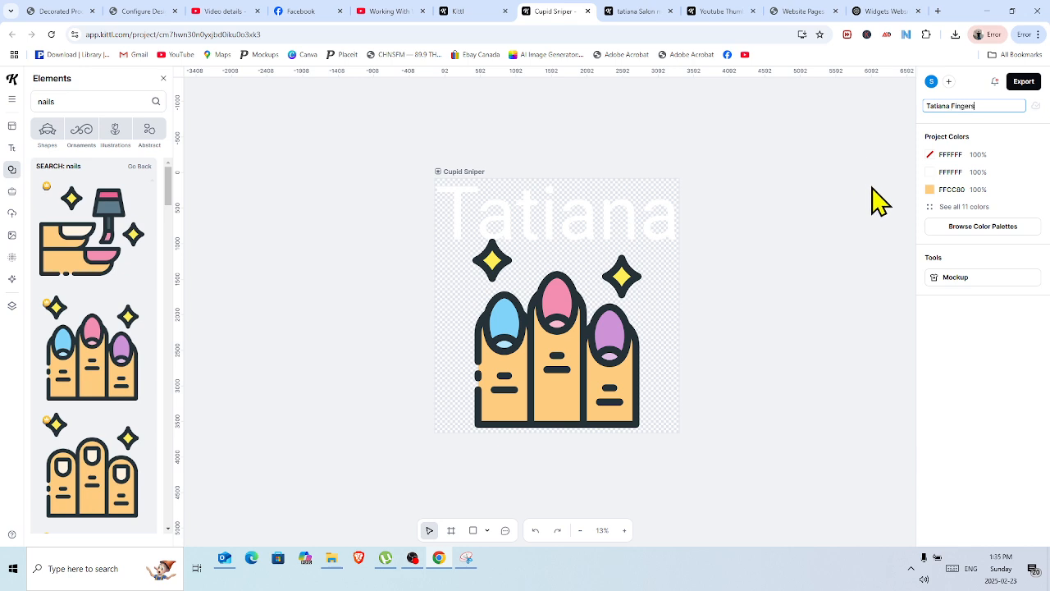
# Export the artboard as a PNG at 300 dpi with Remove Background enabled.
pyautogui.click(1021, 85)
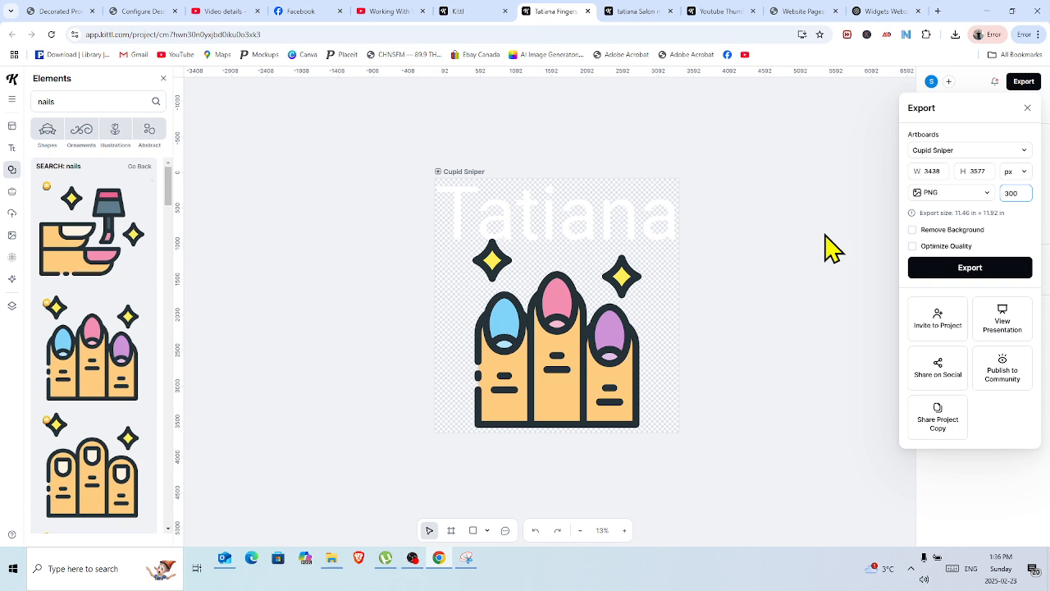
pyautogui.click(913, 231)
pyautogui.click(973, 269)
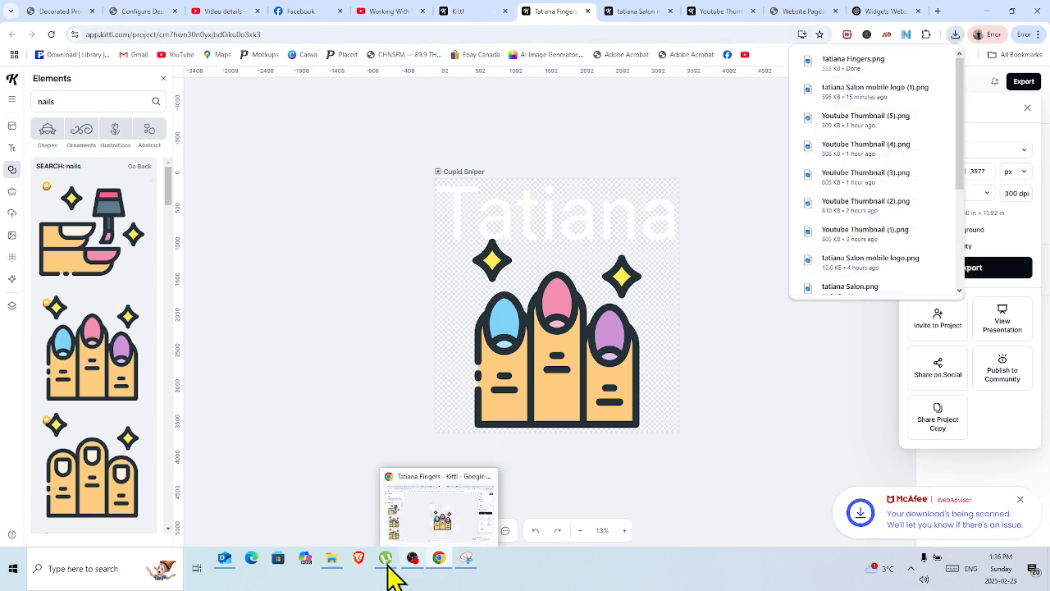
pyautogui.moveTo(343, 573)
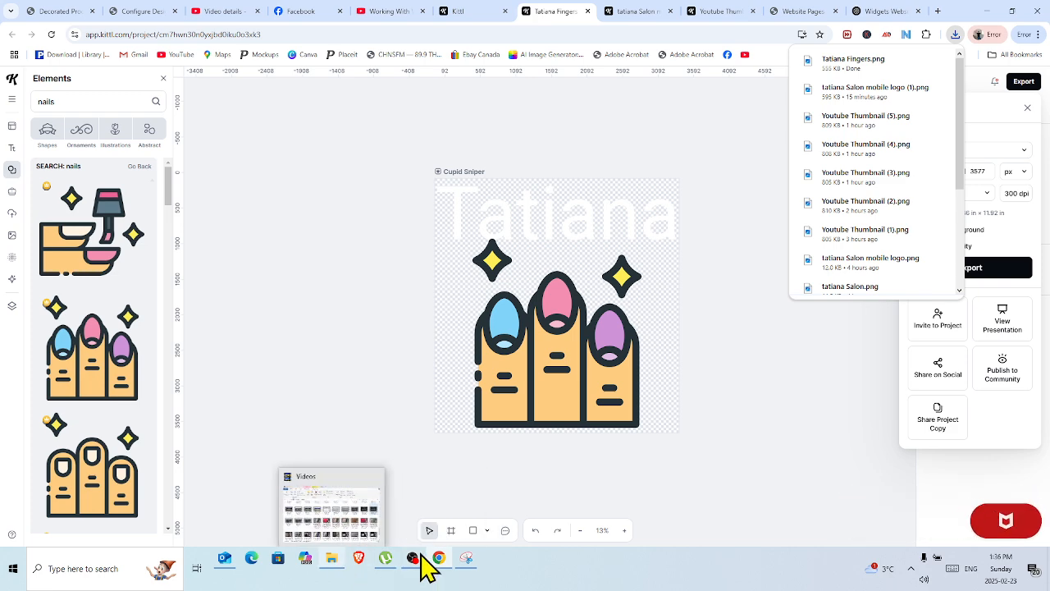
pyautogui.moveTo(438, 574)
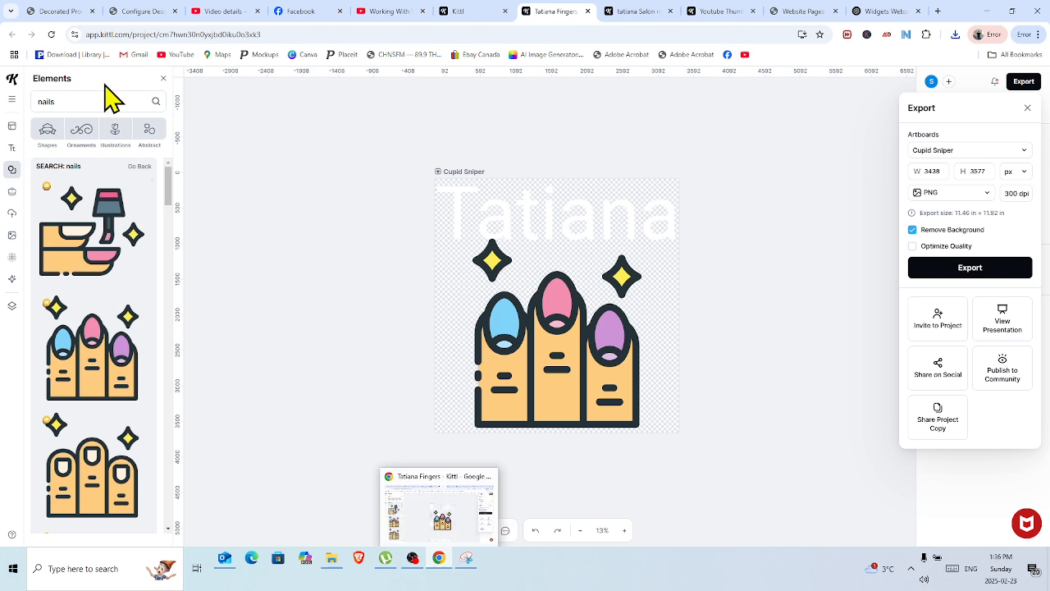
# Switch to the DecoNetwork store and start a new decorated product from the Affiliate ATC Everyday Side Seam Tee.
pyautogui.click(53, 13)
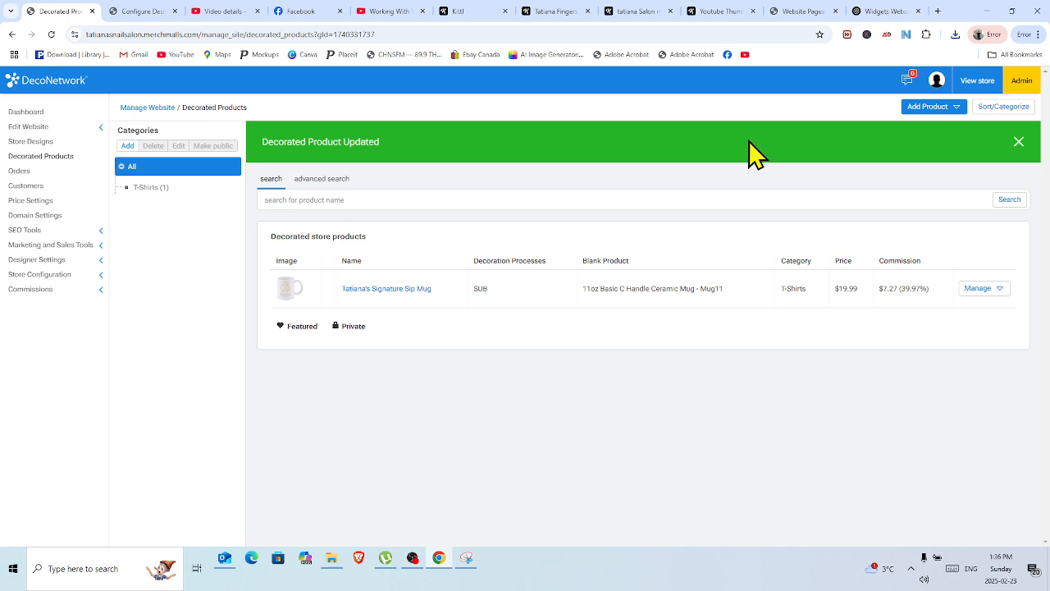
pyautogui.click(931, 107)
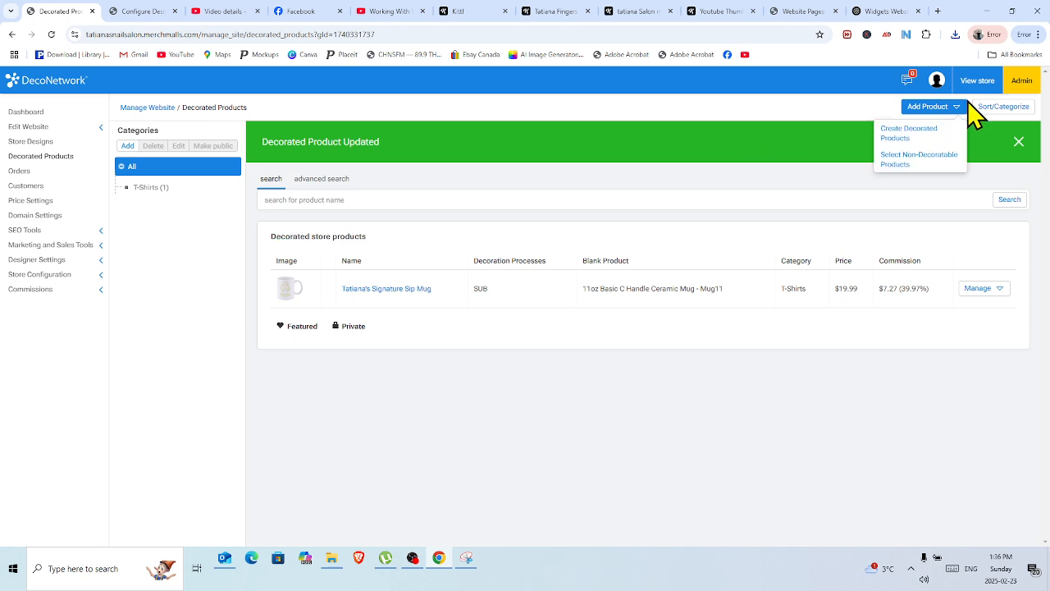
pyautogui.click(917, 141)
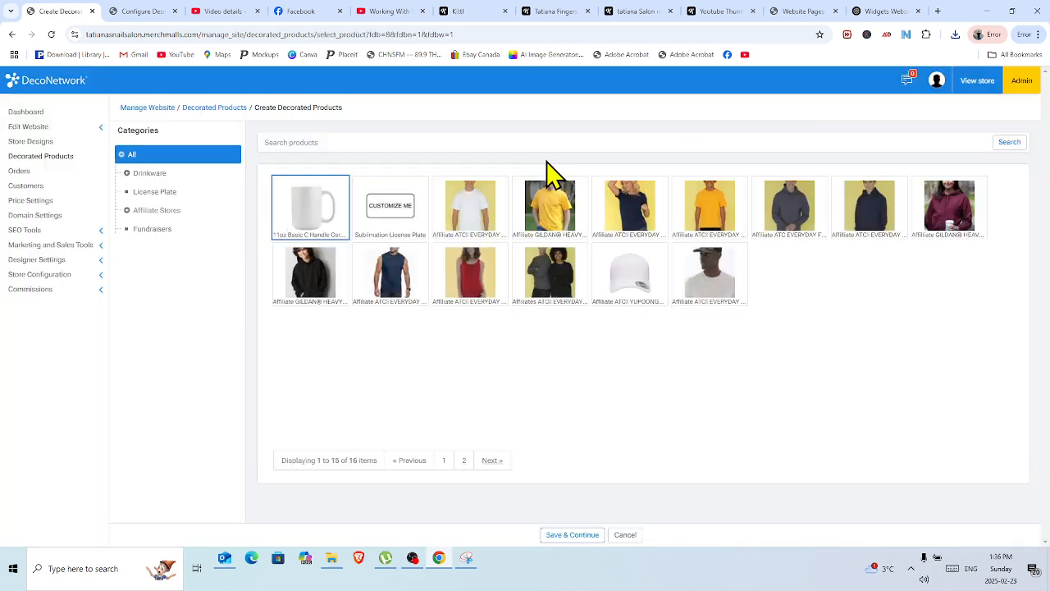
pyautogui.click(487, 215)
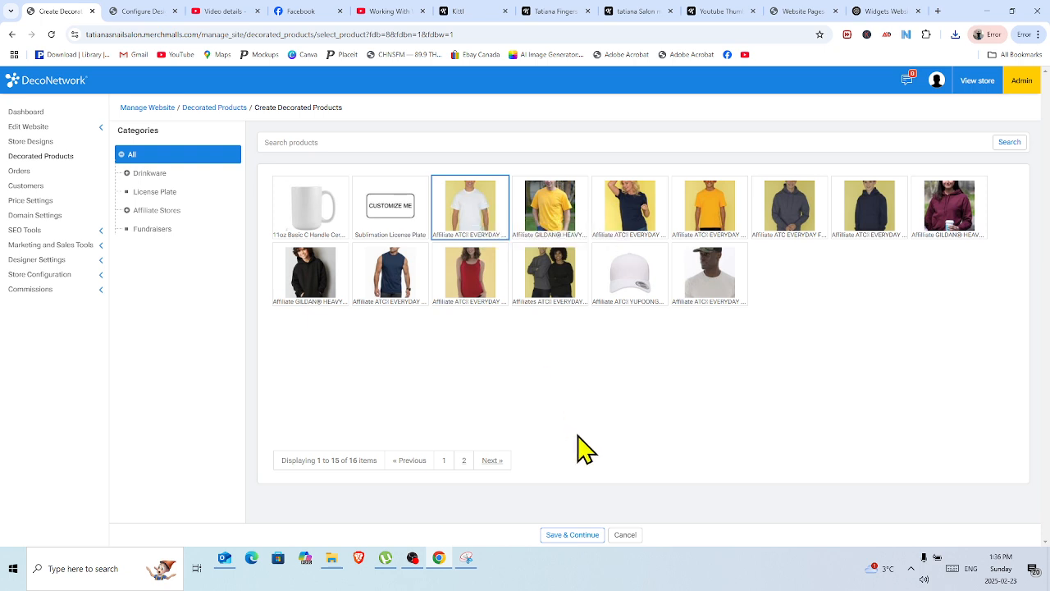
pyautogui.click(579, 535)
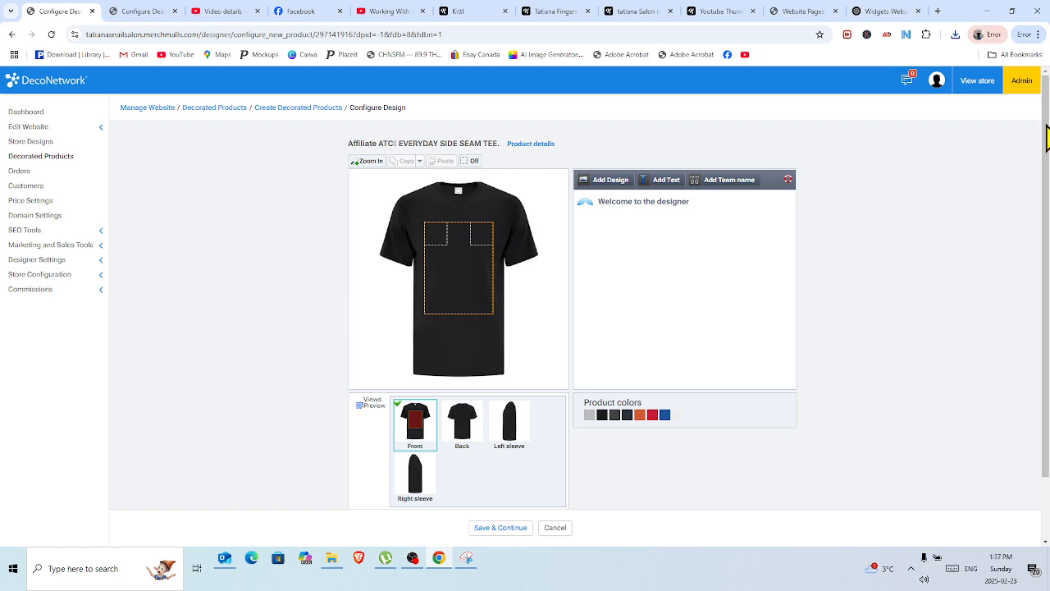
# Choose Right Chest as the decoration area on the tee's front view.
pyautogui.scroll(-1, 1046, 121)
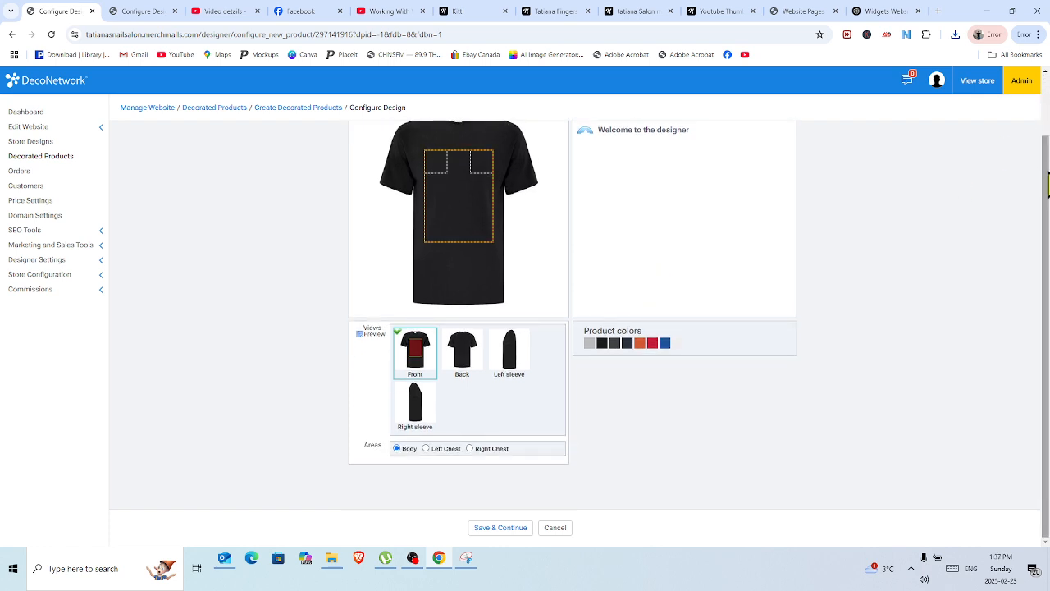
pyautogui.scroll(1, 1046, 182)
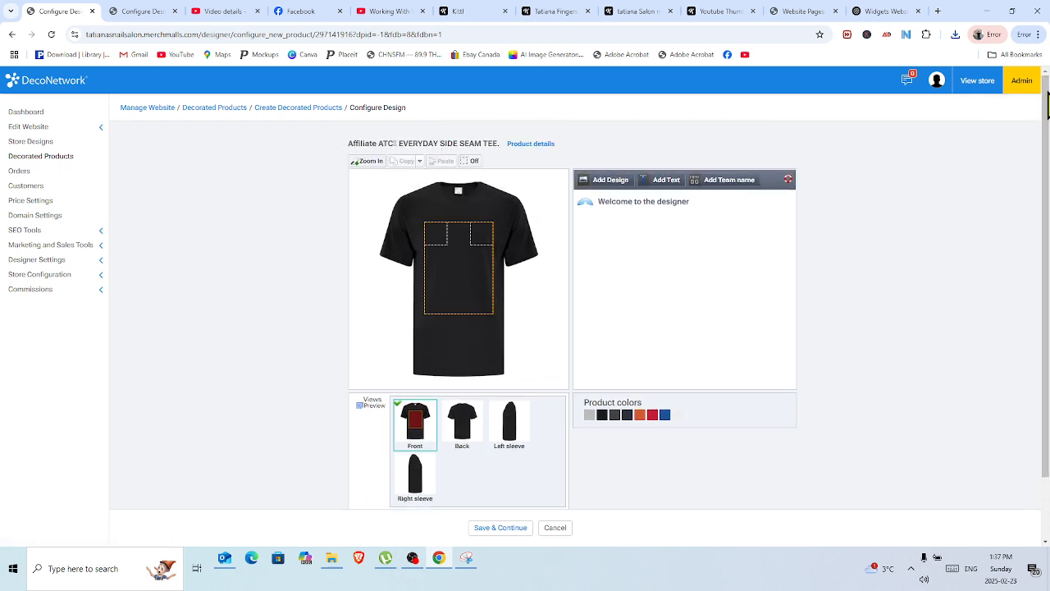
pyautogui.scroll(-1, 1046, 107)
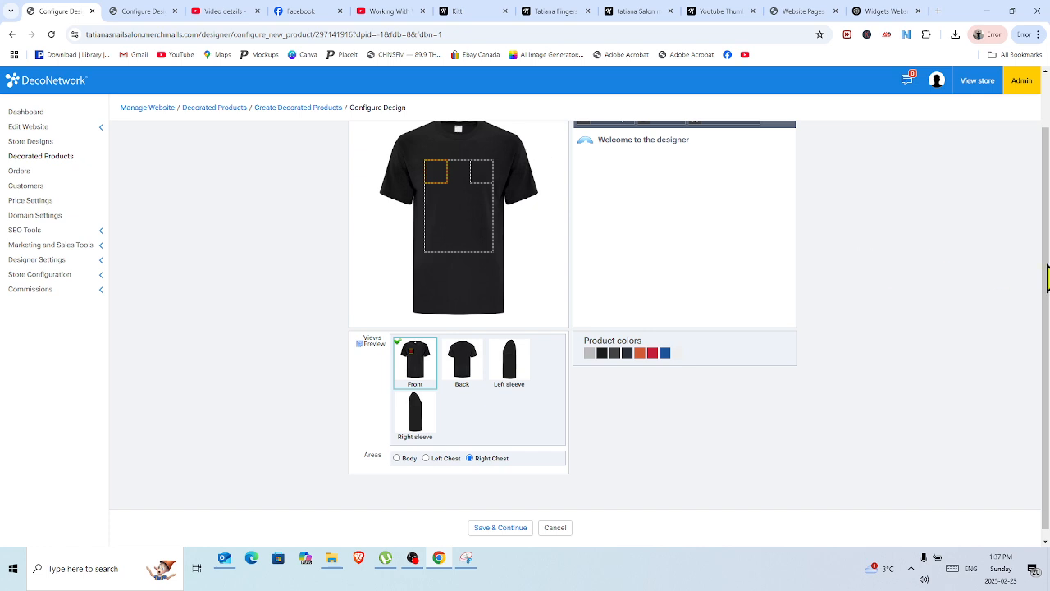
pyautogui.scroll(2, 1046, 255)
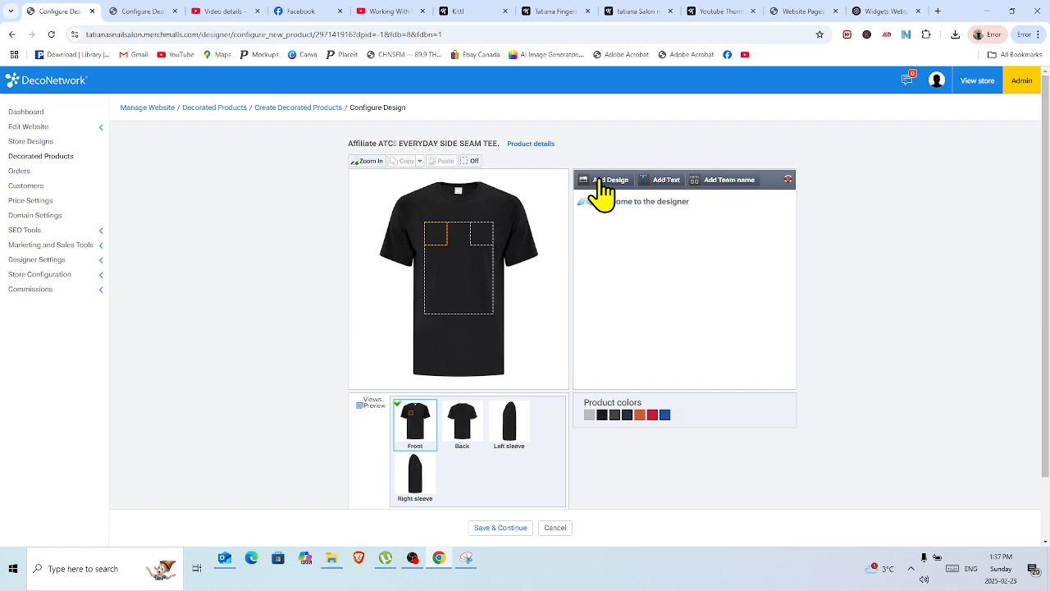
# Upload the "tatiana Salon" PNG from Downloads as a digital embellishment design on the right chest and declare permission to use it.
pyautogui.click(603, 182)
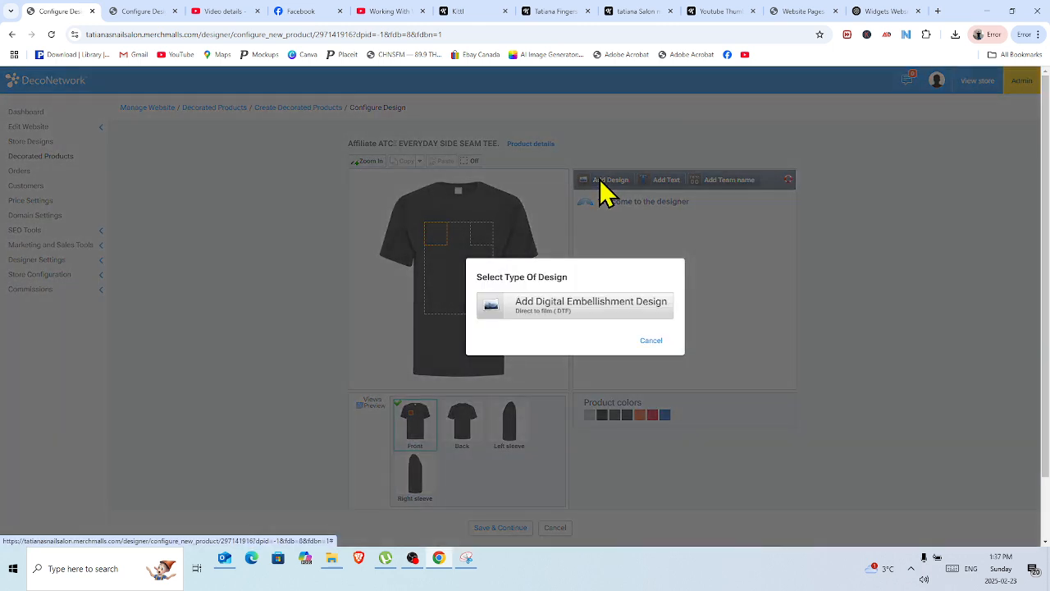
pyautogui.click(572, 308)
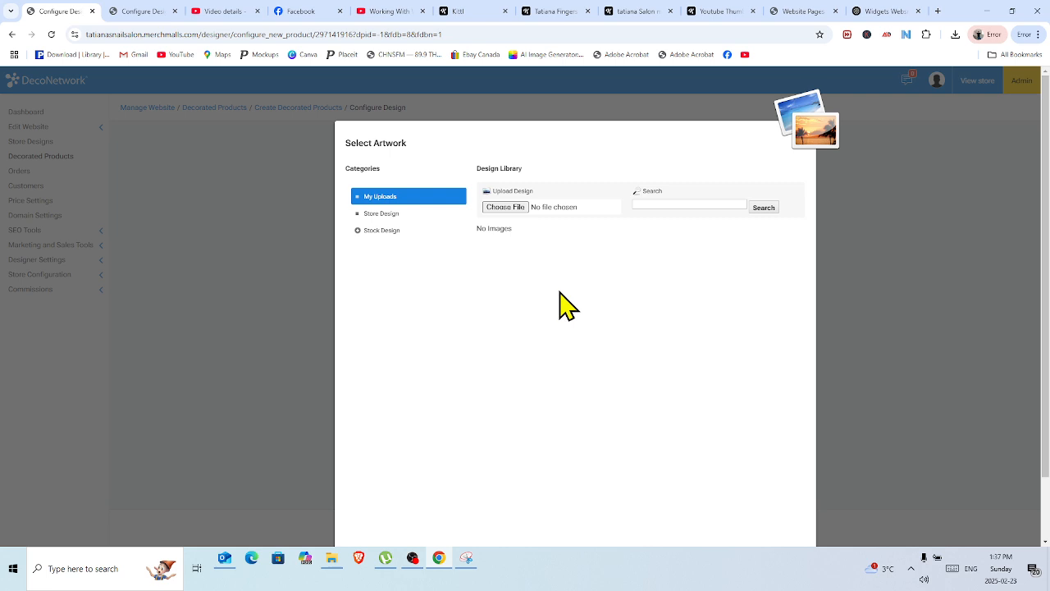
pyautogui.click(522, 208)
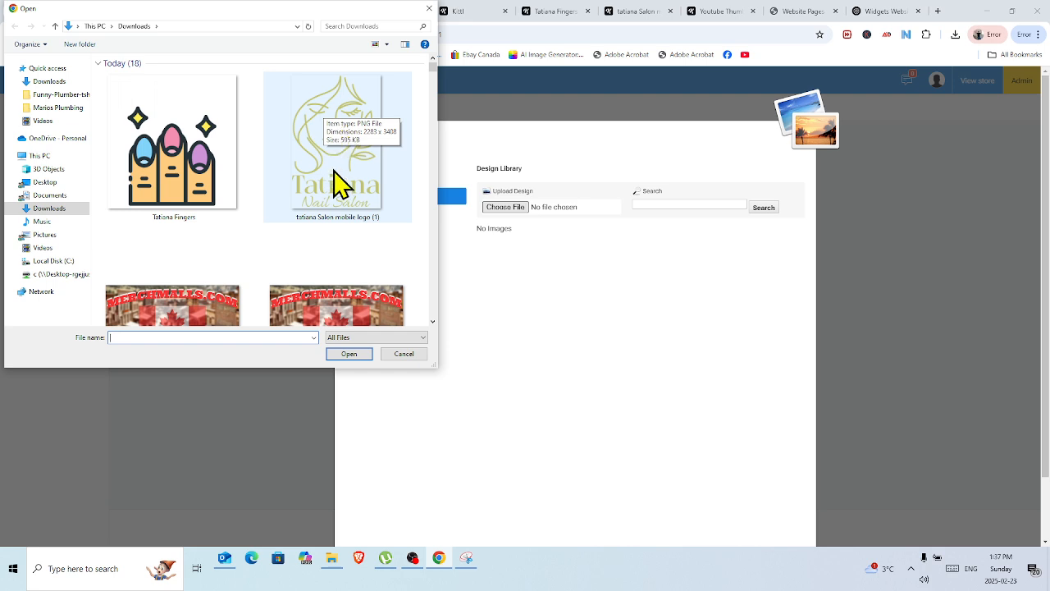
pyautogui.click(433, 322)
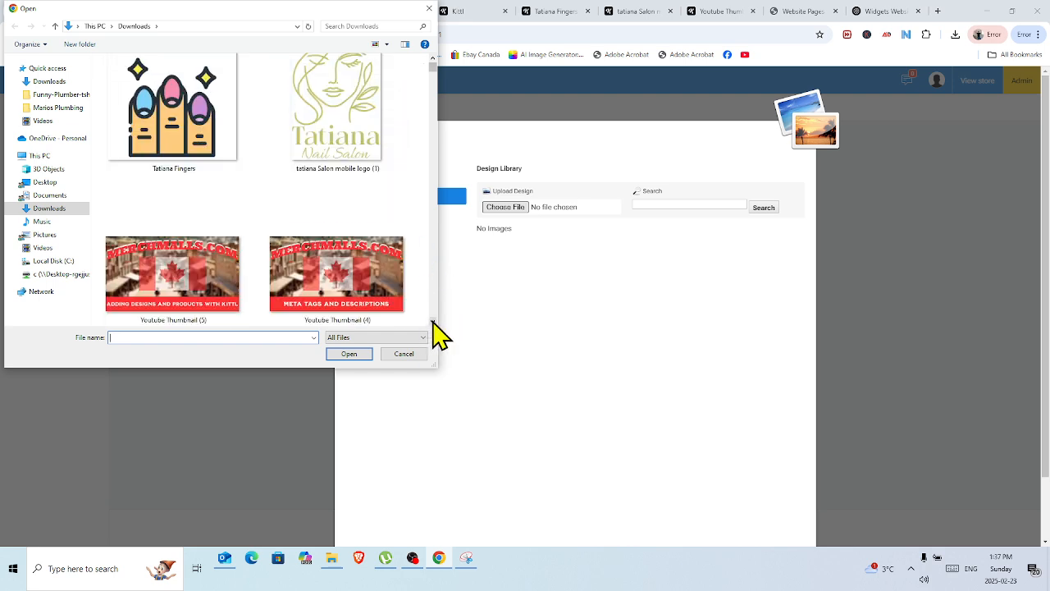
pyautogui.moveTo(433, 321); pyautogui.dragTo(434, 321)
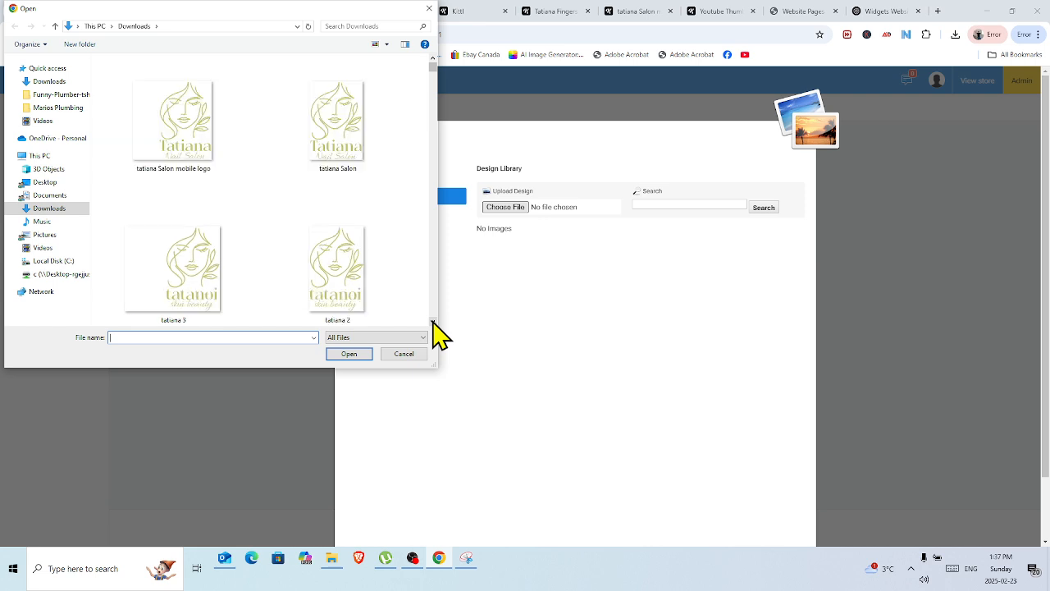
pyautogui.doubleClick(347, 134)
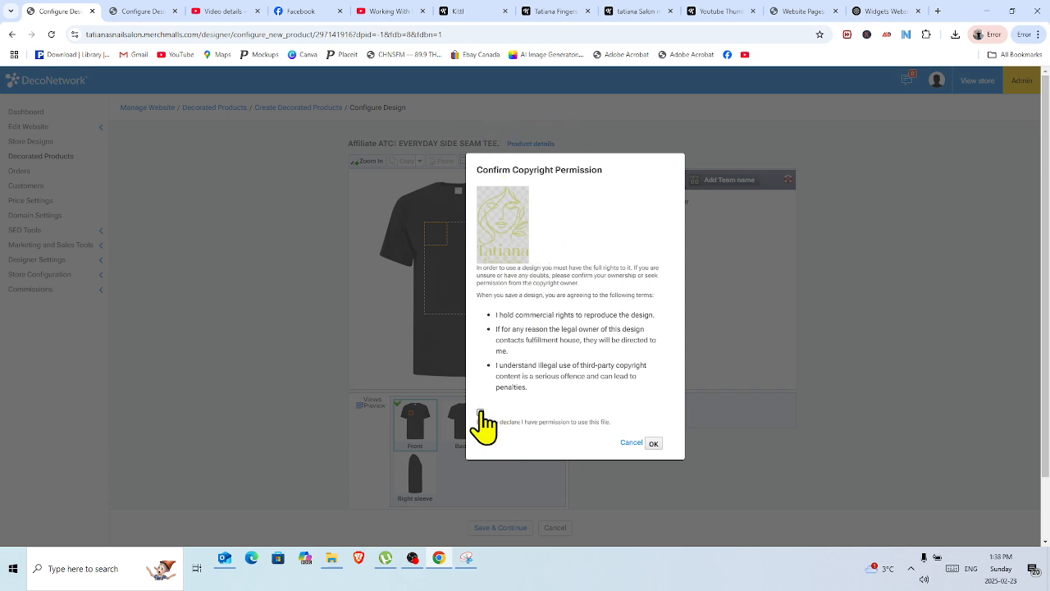
pyautogui.click(655, 443)
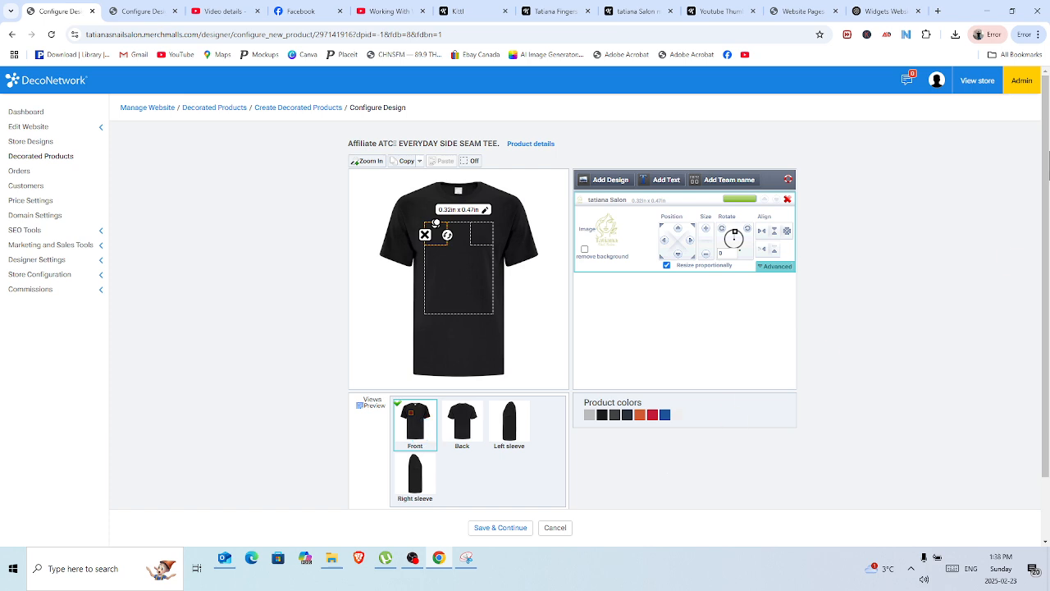
# Switch the front decoration area to Left Chest and show that area enlarged.
pyautogui.scroll(-1, 1048, 164)
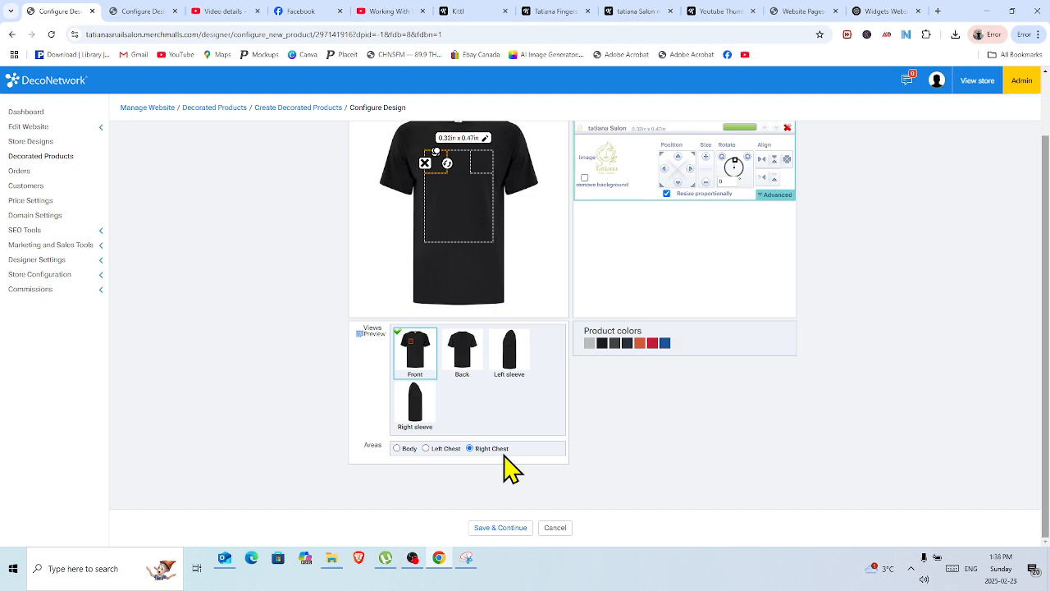
pyautogui.click(426, 448)
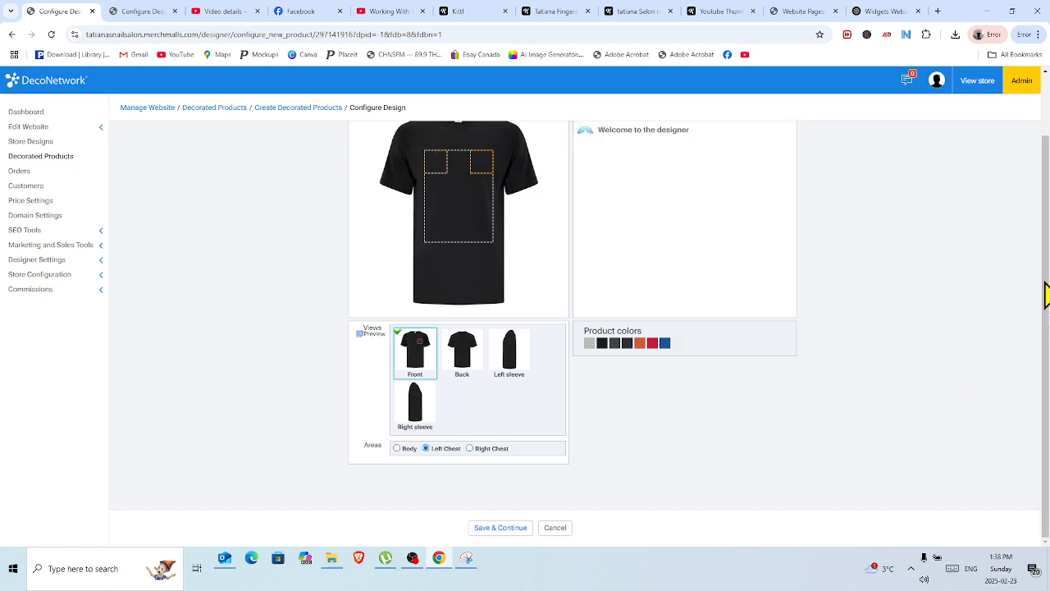
pyautogui.scroll(1, 1047, 270)
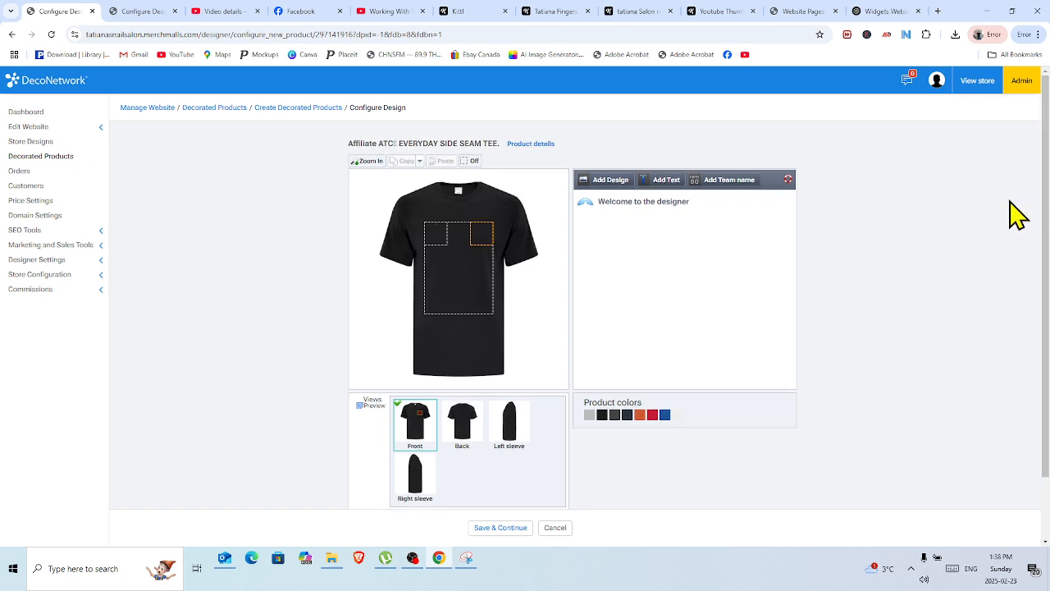
pyautogui.click(481, 238)
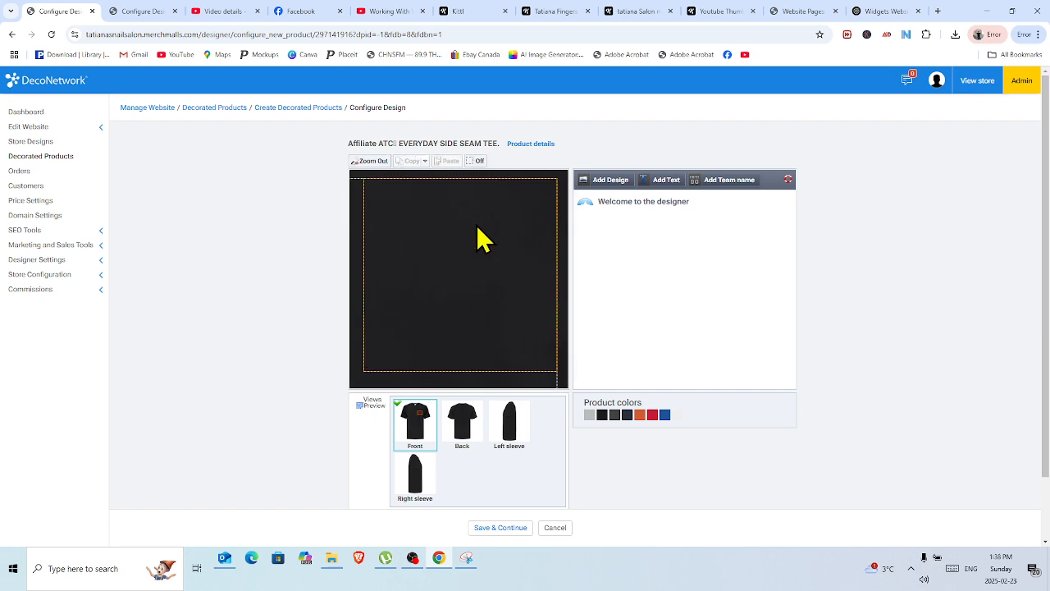
# Add the previously uploaded "tatiana Salon" artwork to the left chest as a digital embellishment design.
pyautogui.click(620, 187)
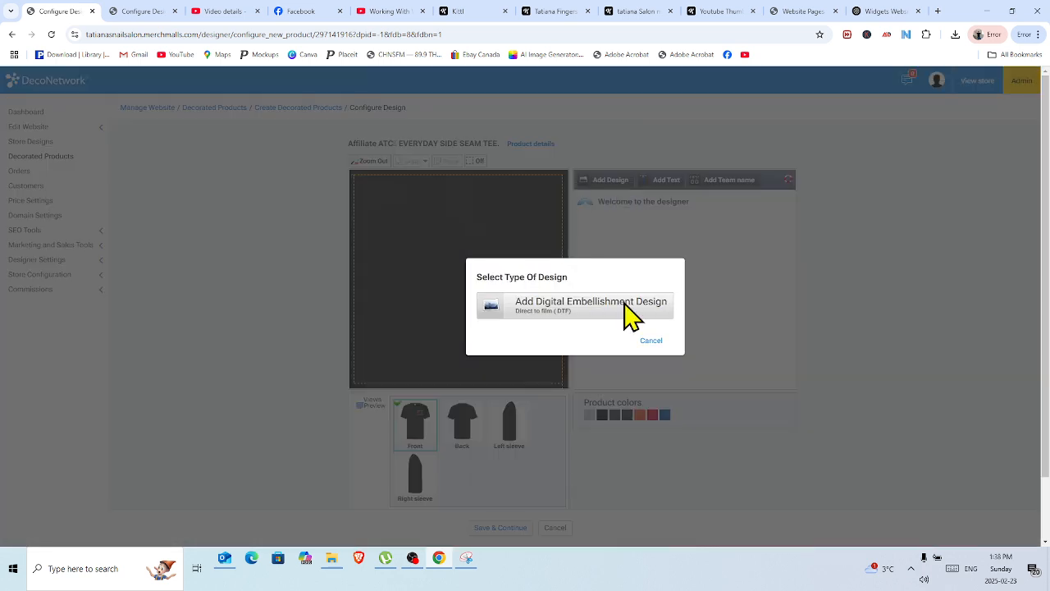
pyautogui.click(596, 315)
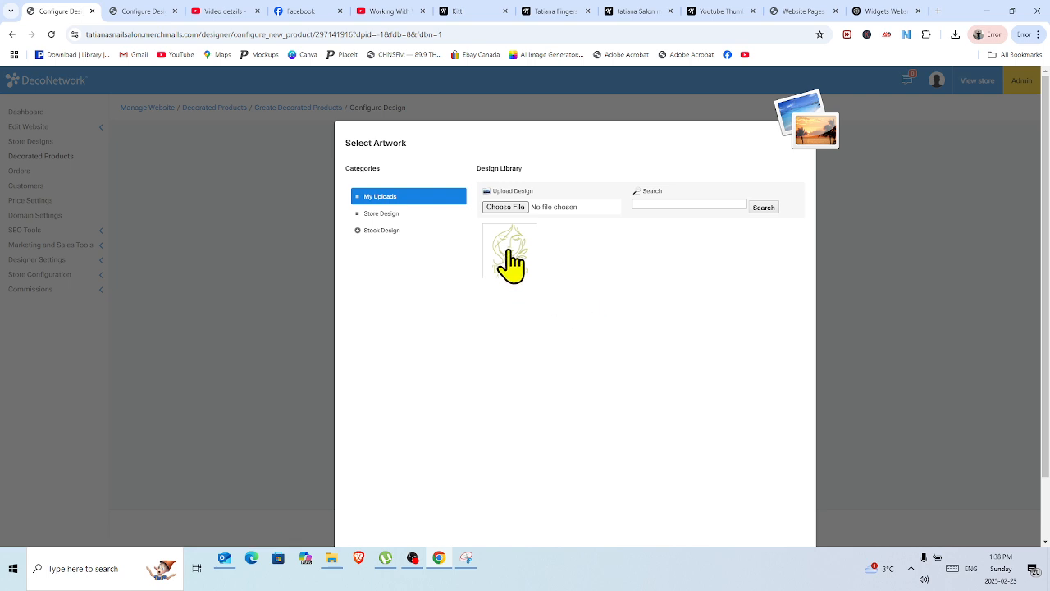
pyautogui.click(509, 261)
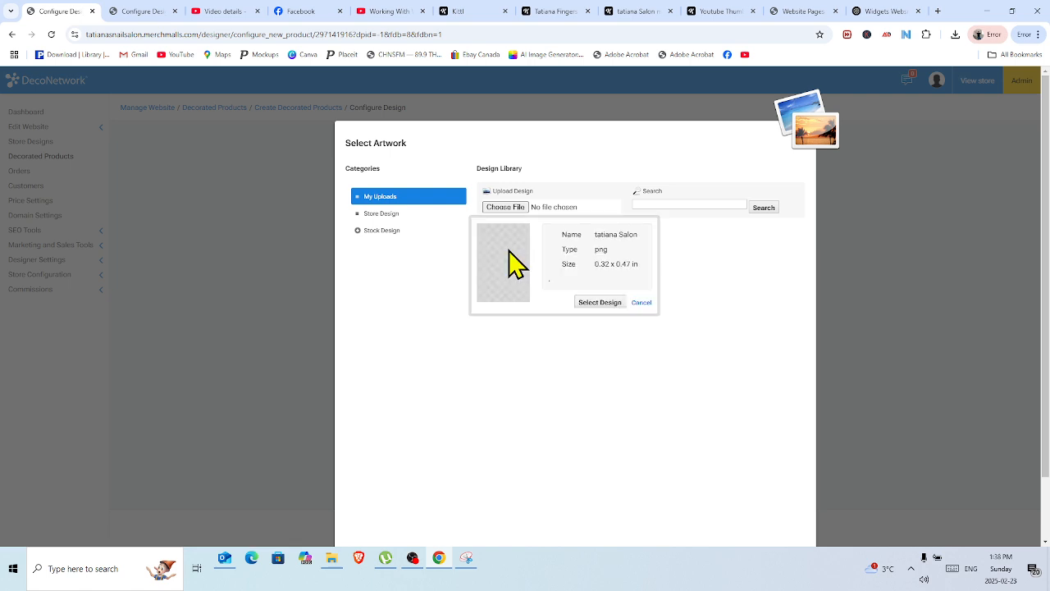
pyautogui.click(597, 304)
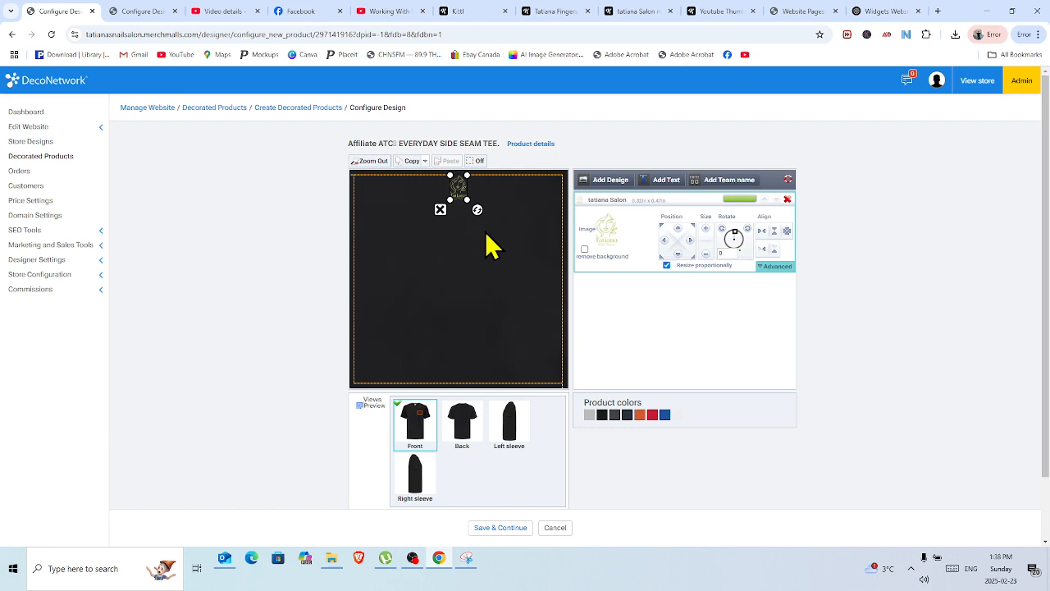
# Try enlarging the left chest logo to about 0.88 × 1.32 in, and shrink it to about 0.33 × 0.49 in.
pyautogui.click(369, 161)
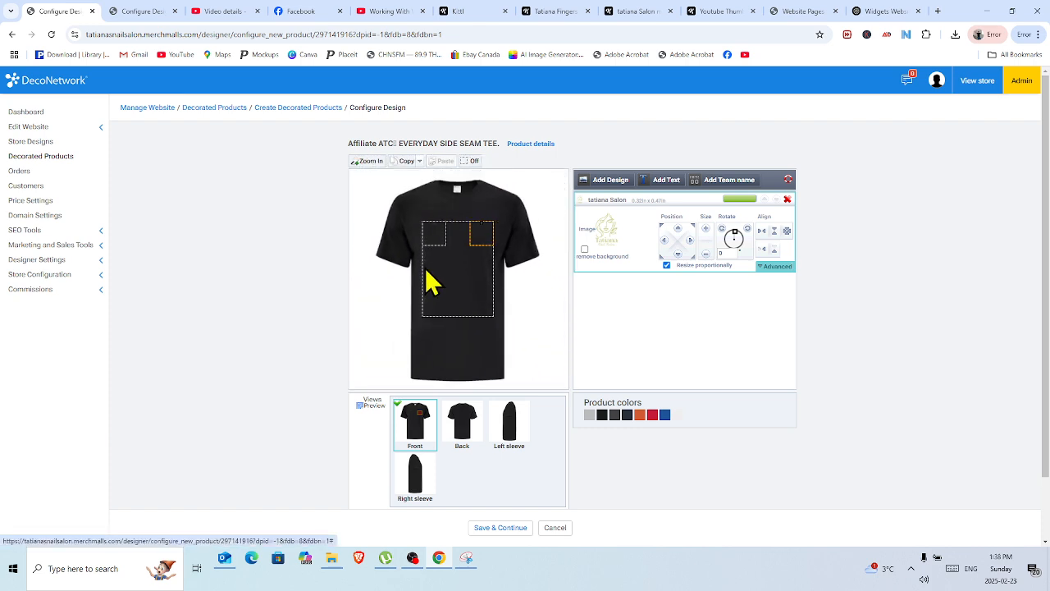
pyautogui.click(483, 234)
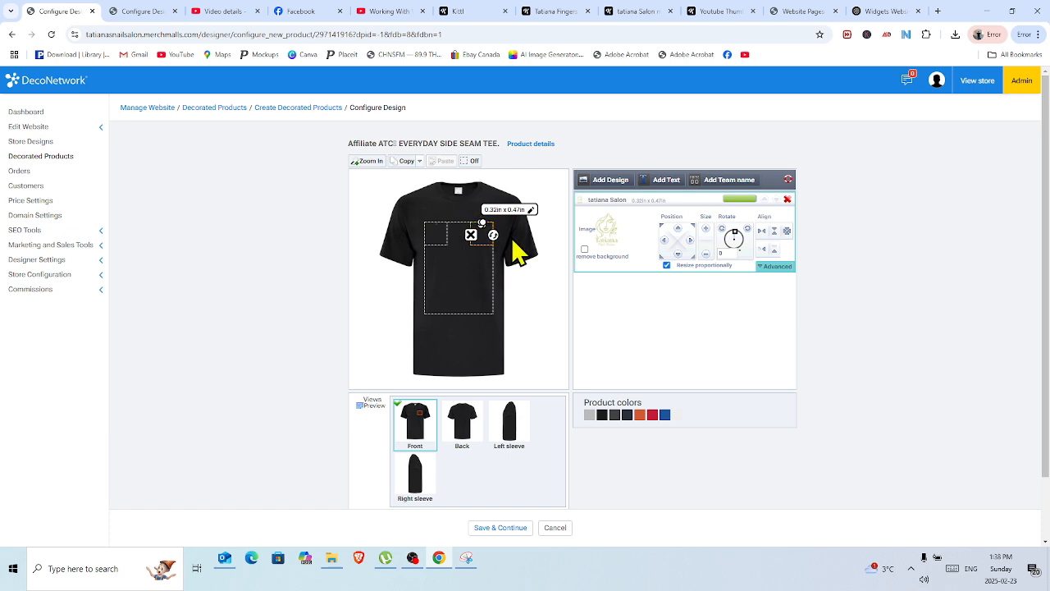
pyautogui.click(370, 160)
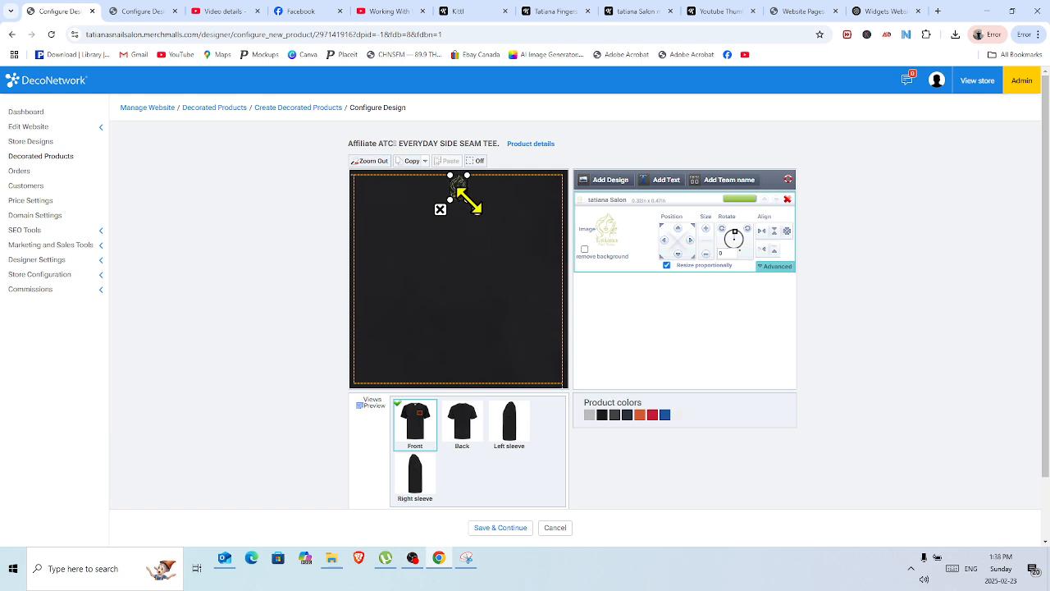
pyautogui.moveTo(469, 199); pyautogui.dragTo(502, 250)
pyautogui.moveTo(480, 209); pyautogui.dragTo(477, 218)
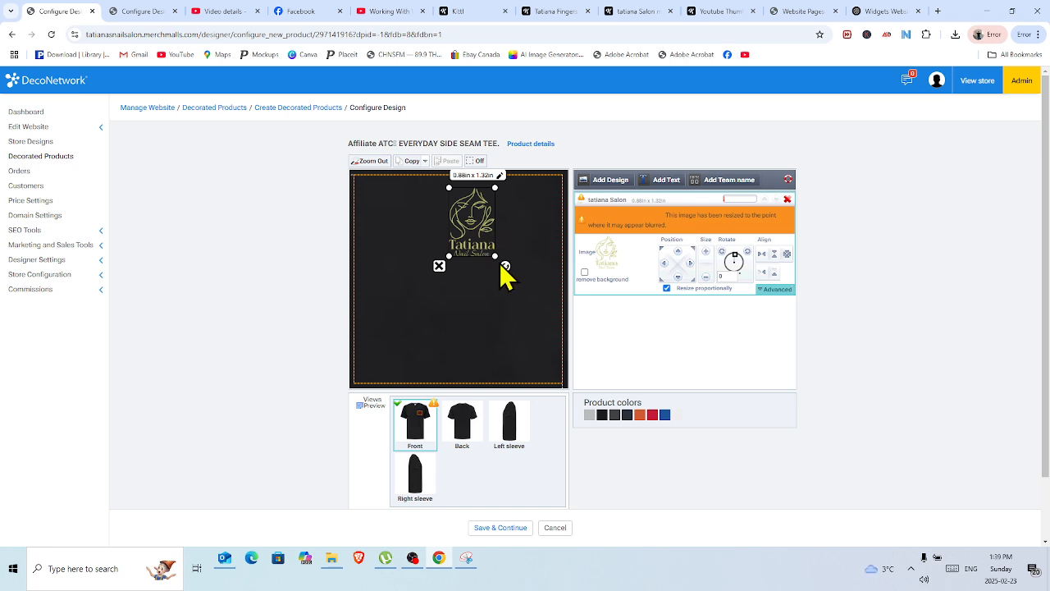
pyautogui.moveTo(496, 257); pyautogui.dragTo(458, 220)
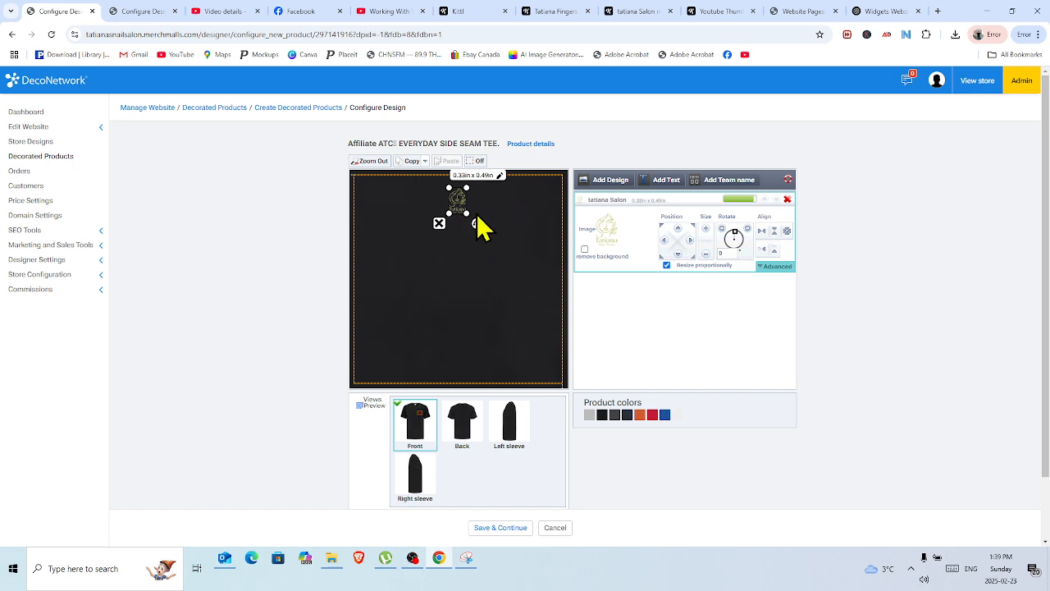
# Replace the small left chest logo with the uploaded file "tatiana Salon mobile logo (1)", declaring permission to use it.
pyautogui.click(439, 224)
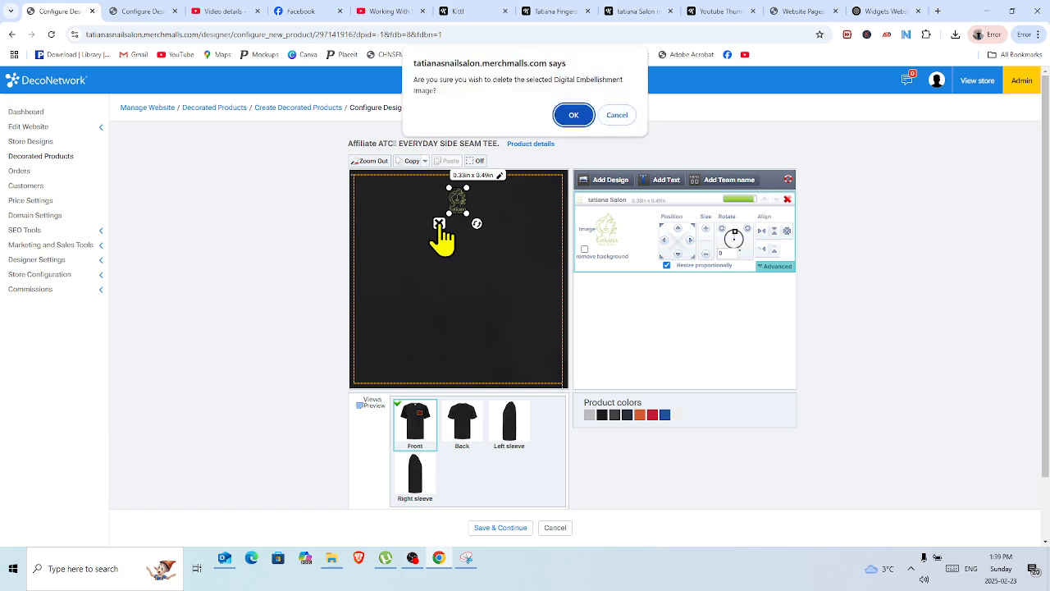
pyautogui.click(575, 117)
pyautogui.click(608, 180)
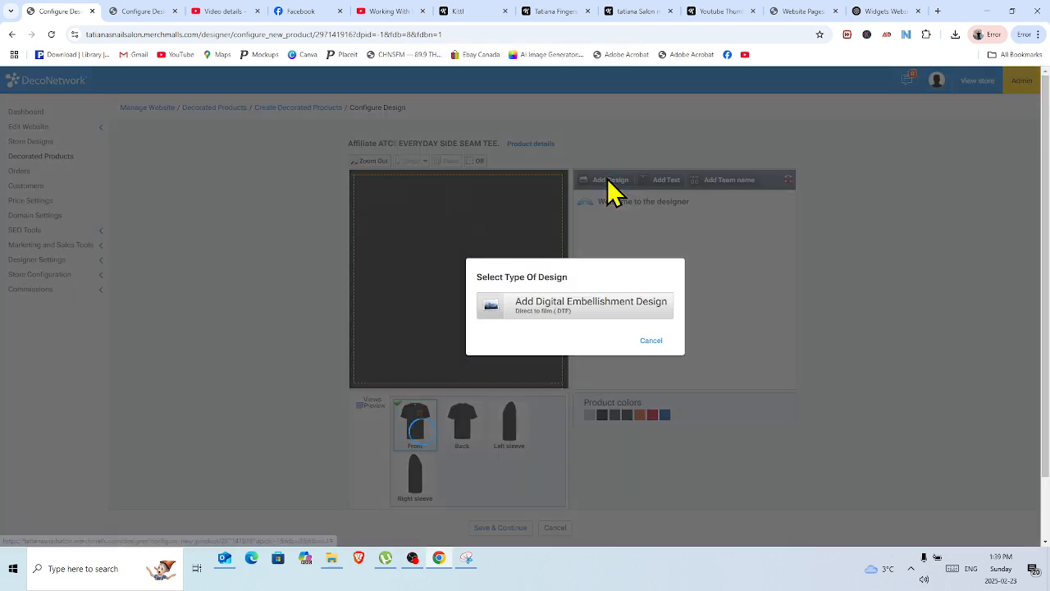
pyautogui.click(587, 315)
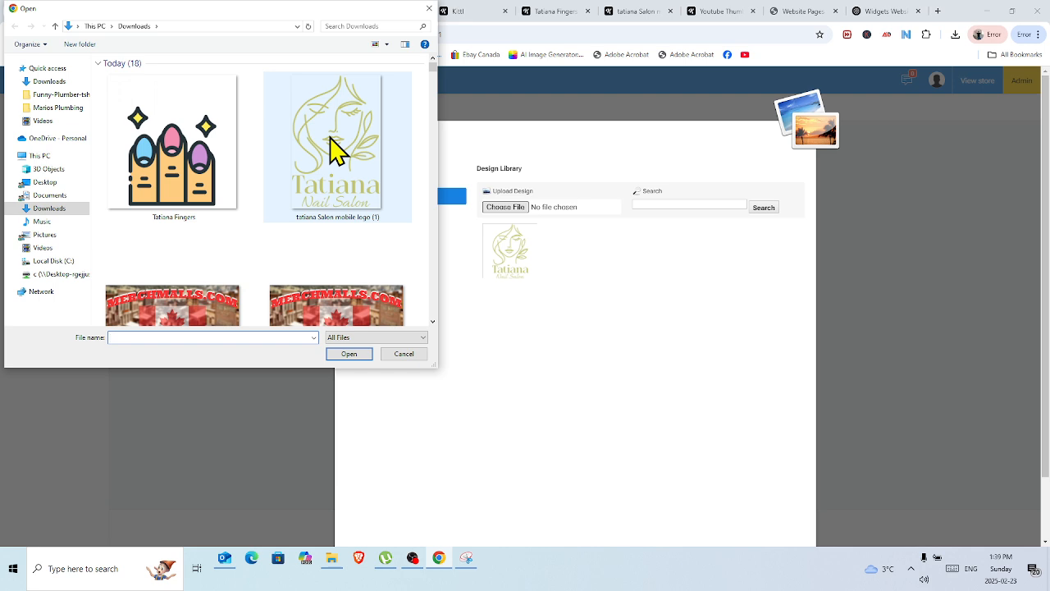
pyautogui.doubleClick(332, 150)
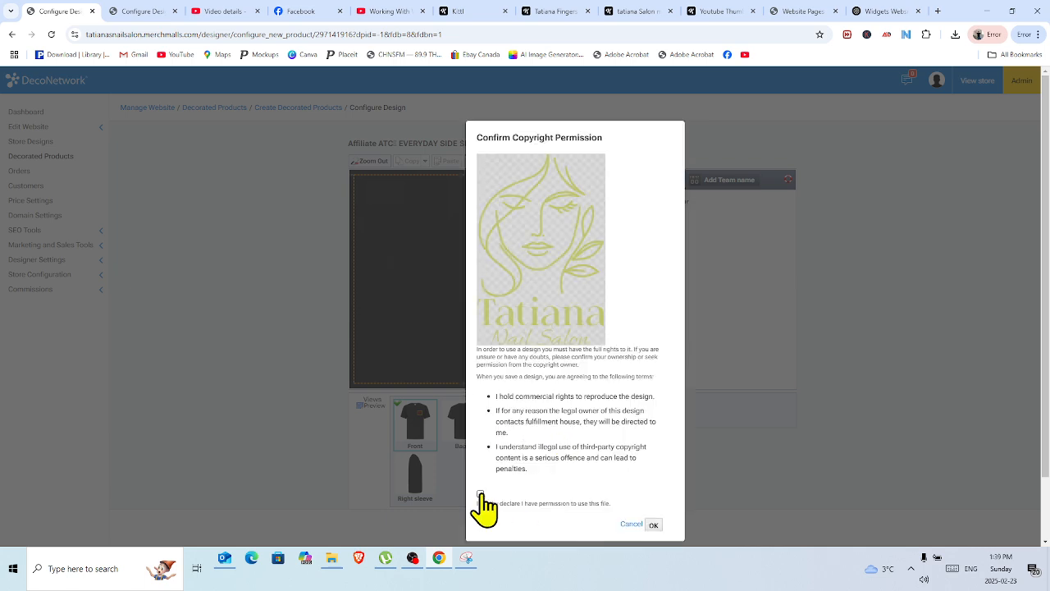
pyautogui.click(654, 525)
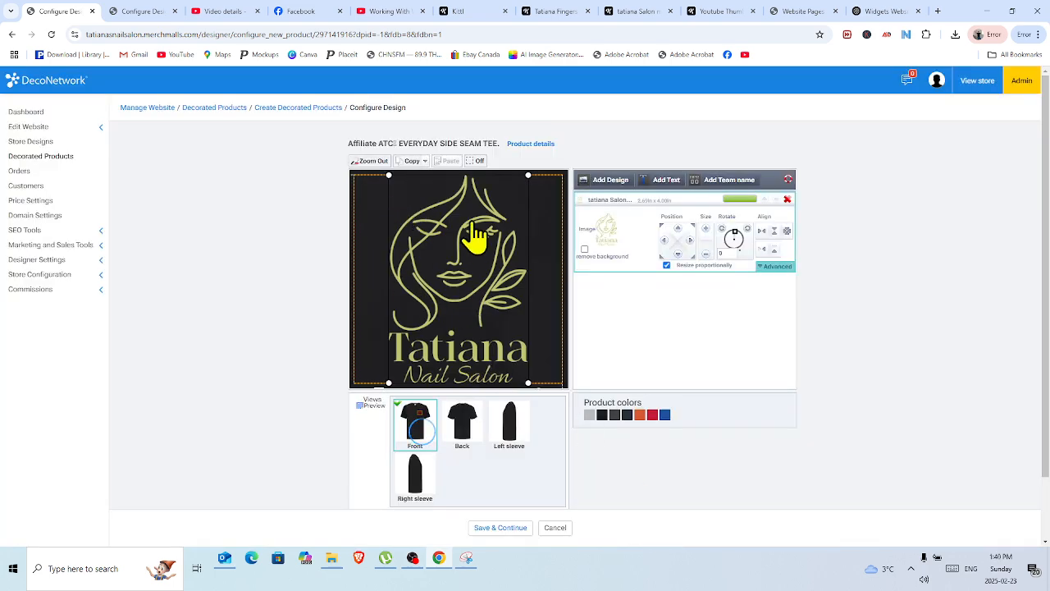
pyautogui.click(365, 162)
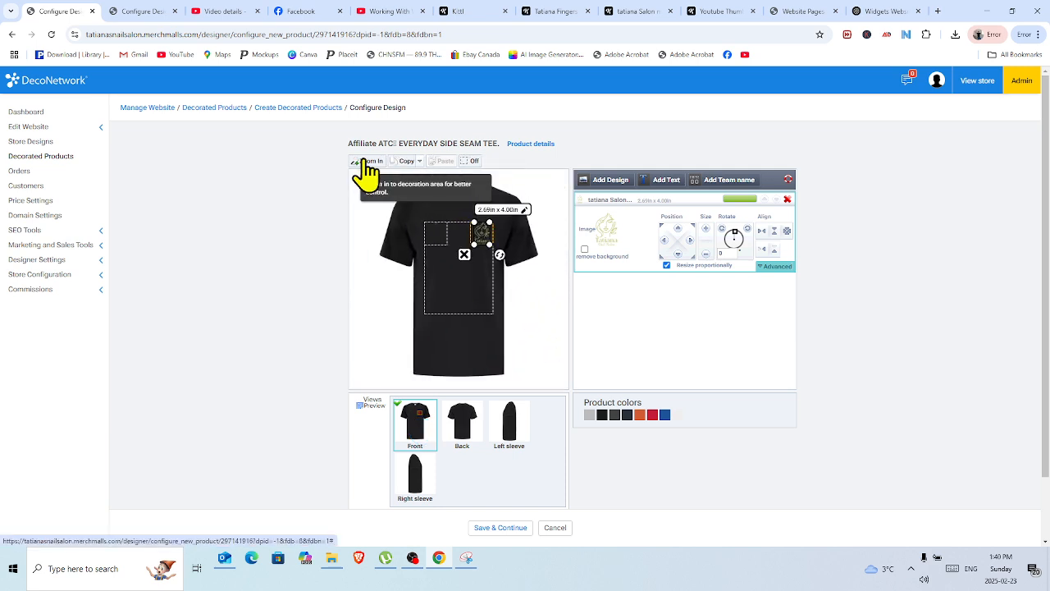
# Save the left chest logo placement and enter "shirt" as the decorated product's name and description.
pyautogui.click(625, 147)
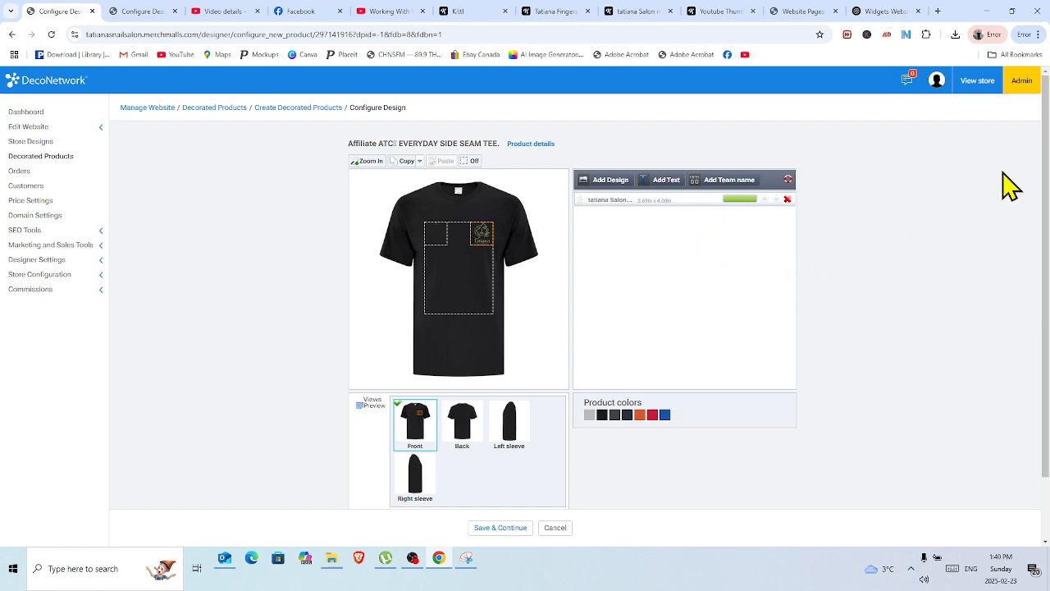
pyautogui.moveTo(1045, 153); pyautogui.dragTo(1045, 215)
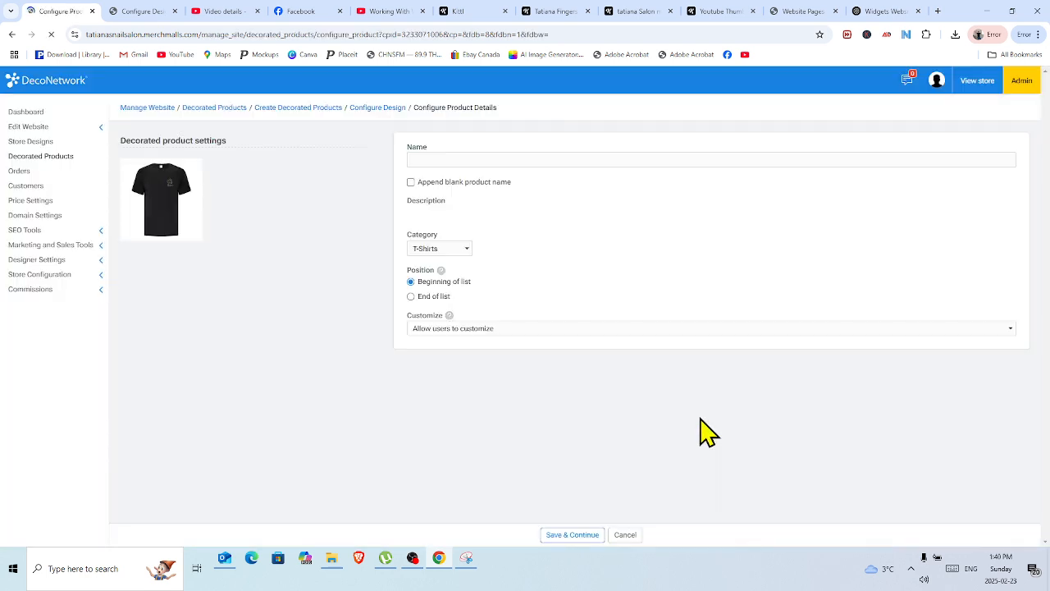
pyautogui.click(416, 157)
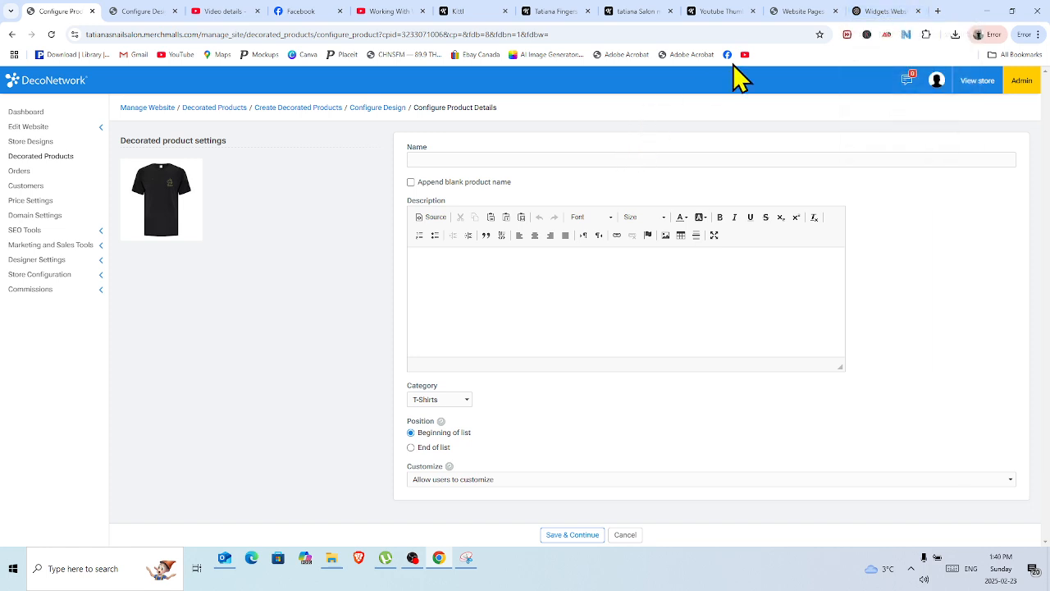
pyautogui.click(426, 160)
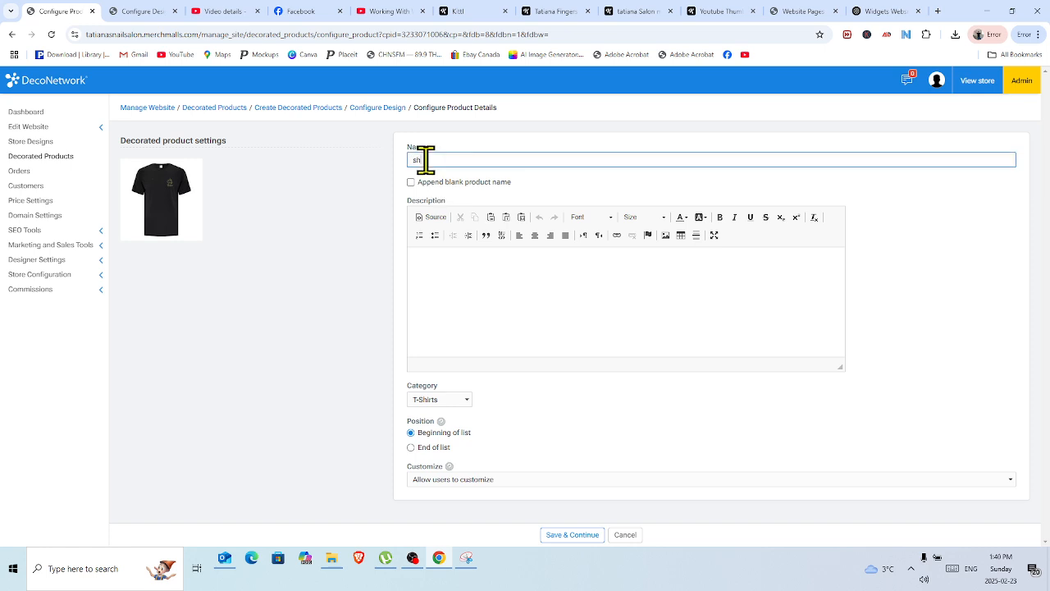
pyautogui.click(433, 261)
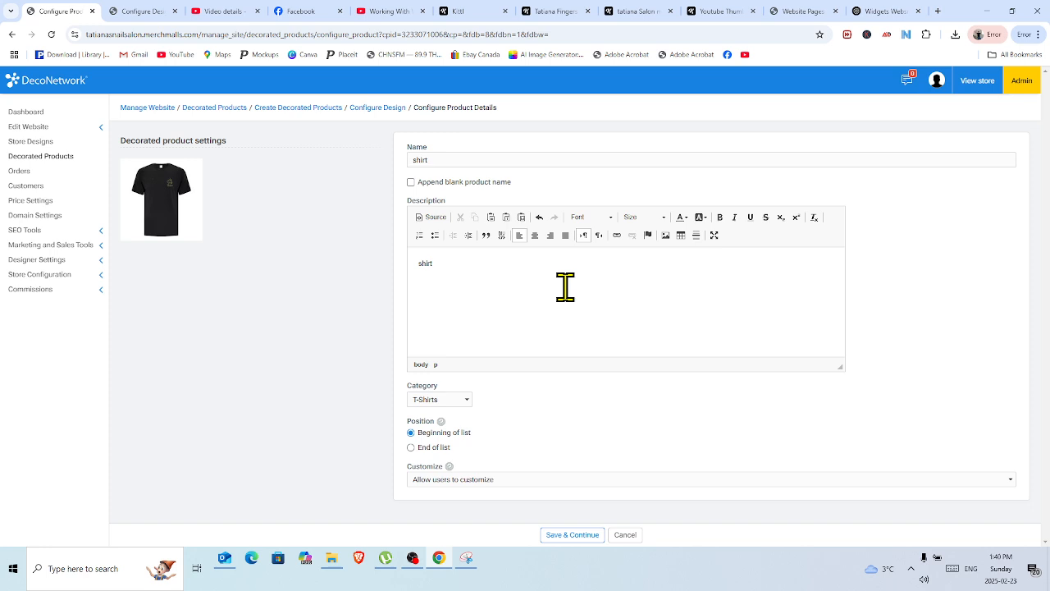
# Set the product's customization option to "Don't allow users to customize" and save the product details.
pyautogui.click(458, 483)
pyautogui.click(470, 510)
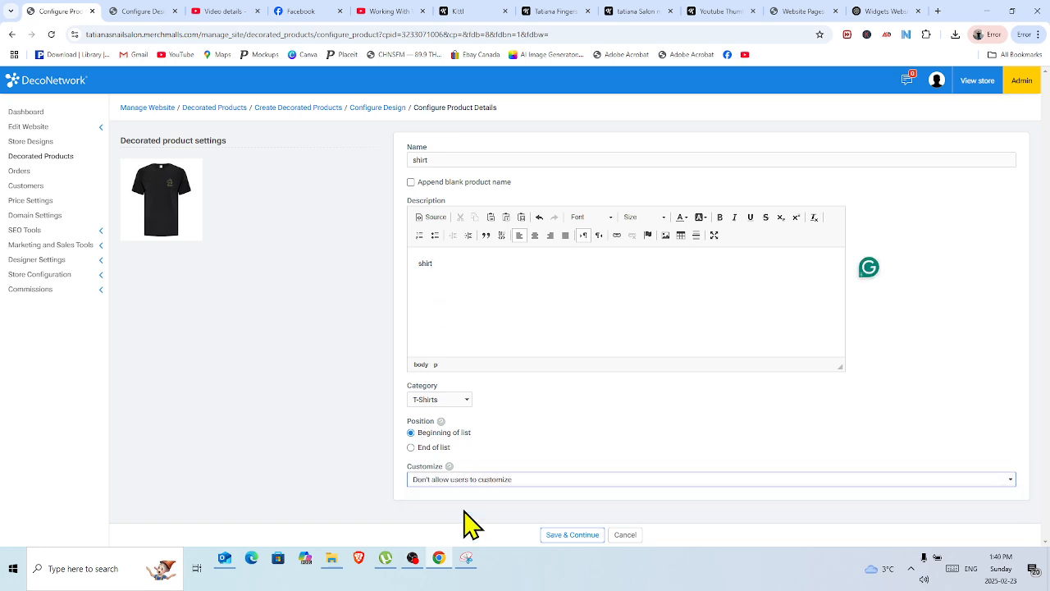
pyautogui.click(570, 534)
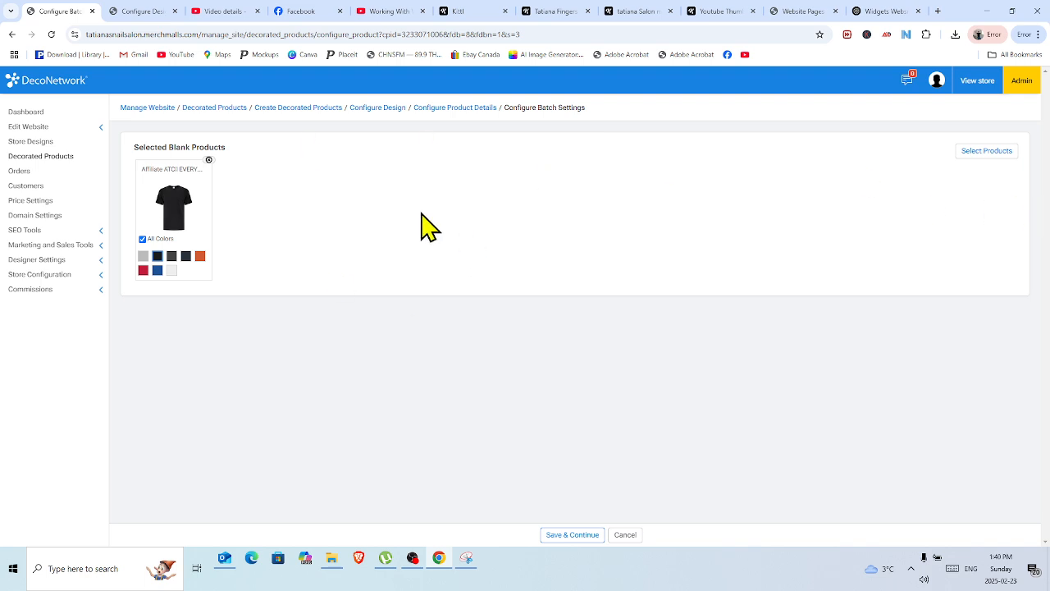
# Add the blank products ATCS1000L ladies' tee, ATC1002 sleeveless tee and ATC1004L ladies' tank top to the batch.
pyautogui.click(987, 151)
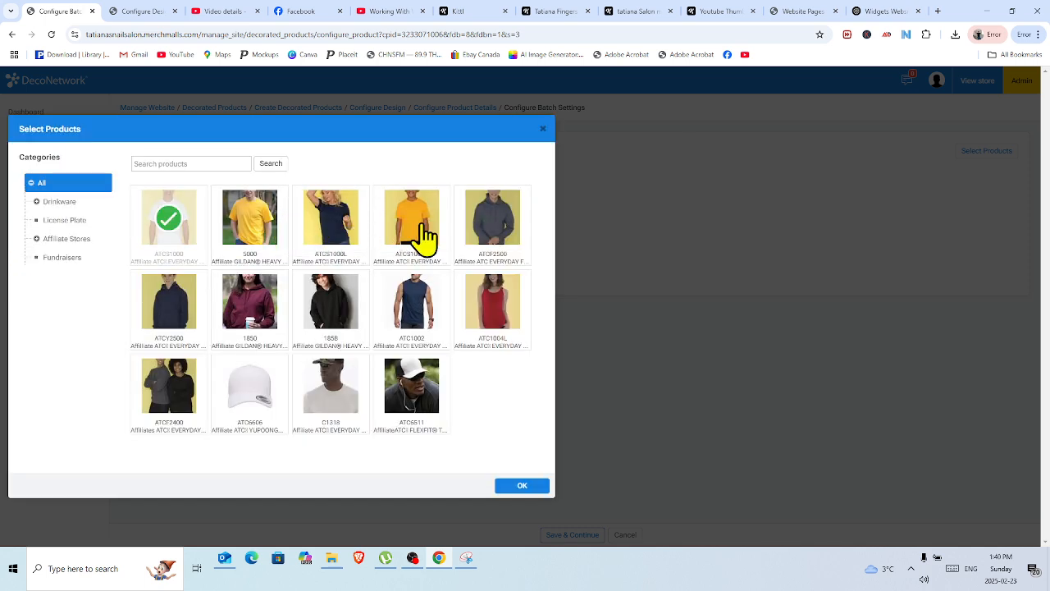
pyautogui.click(341, 219)
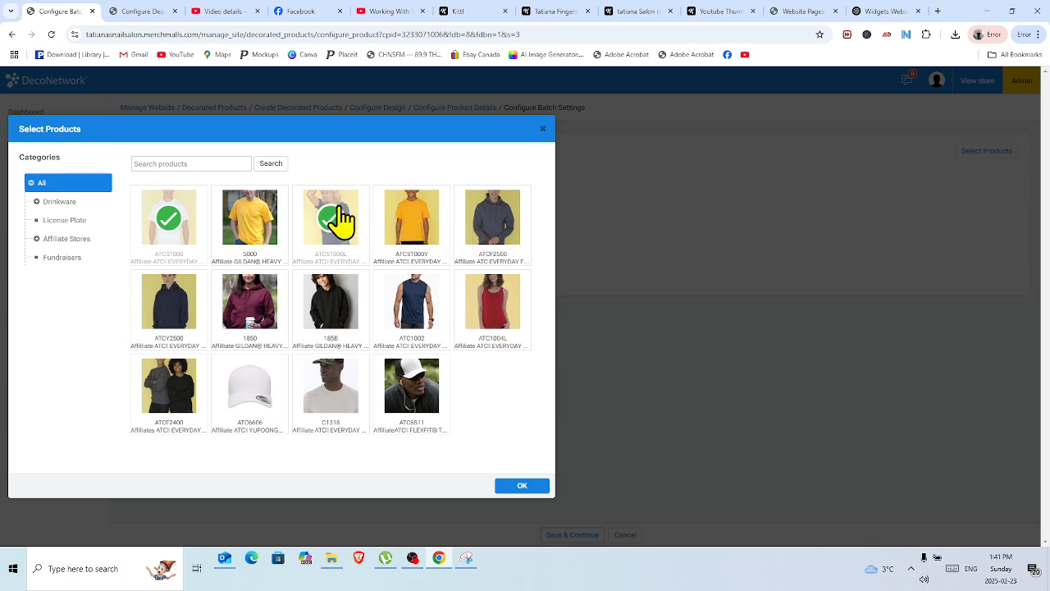
pyautogui.click(411, 304)
pyautogui.click(489, 306)
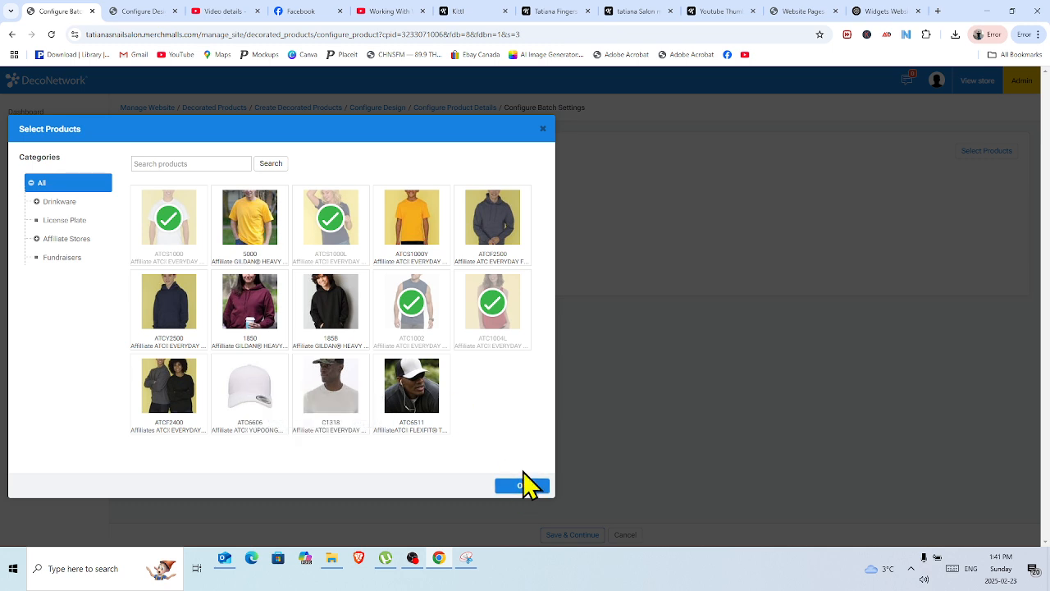
pyautogui.click(521, 487)
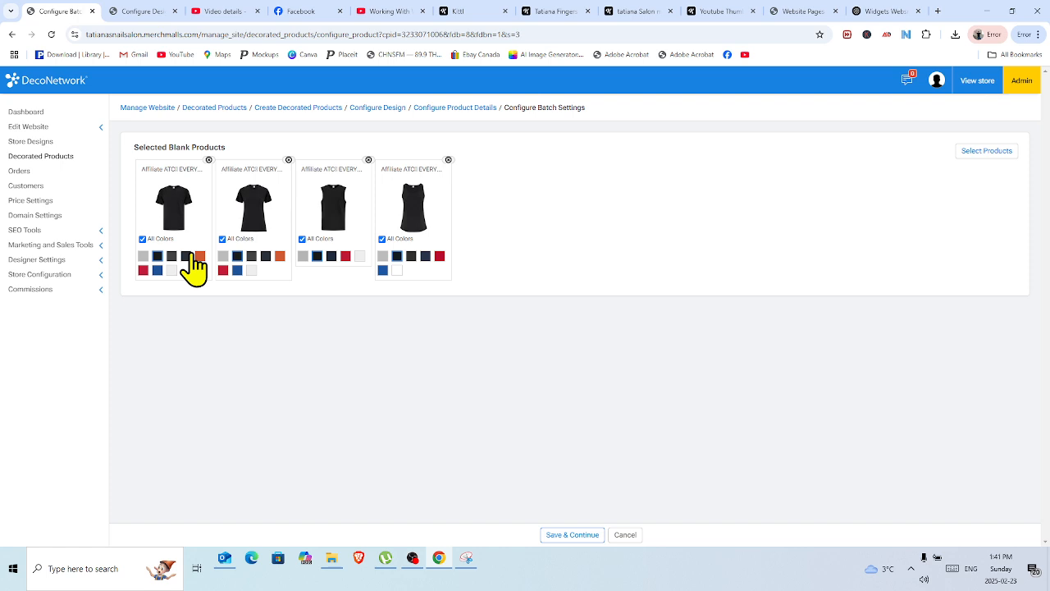
# Limit the side seam tee and the ladies' side seam tee to black instead of all colors.
pyautogui.click(143, 240)
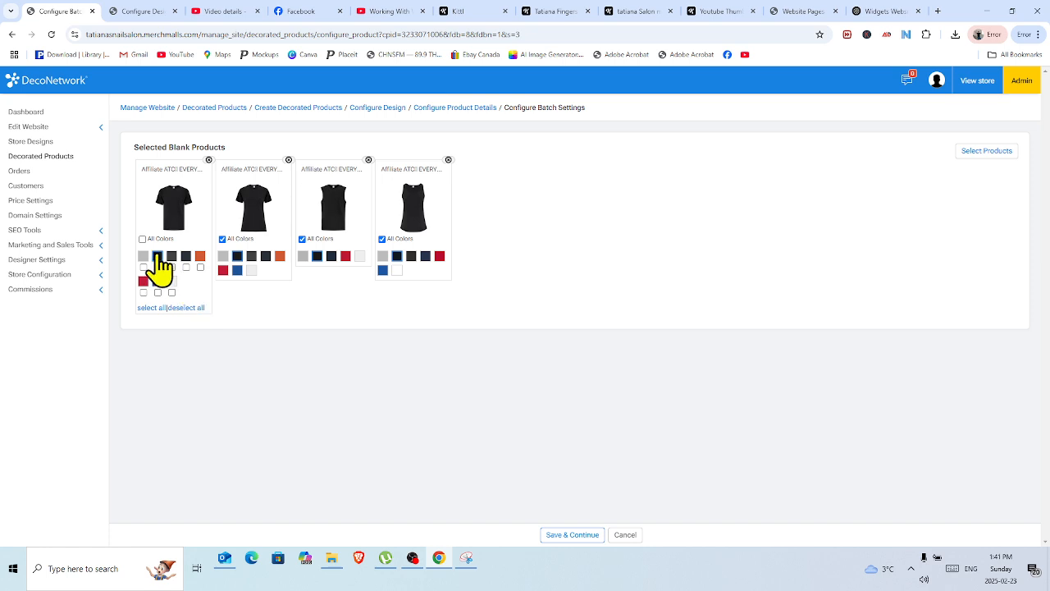
pyautogui.click(222, 238)
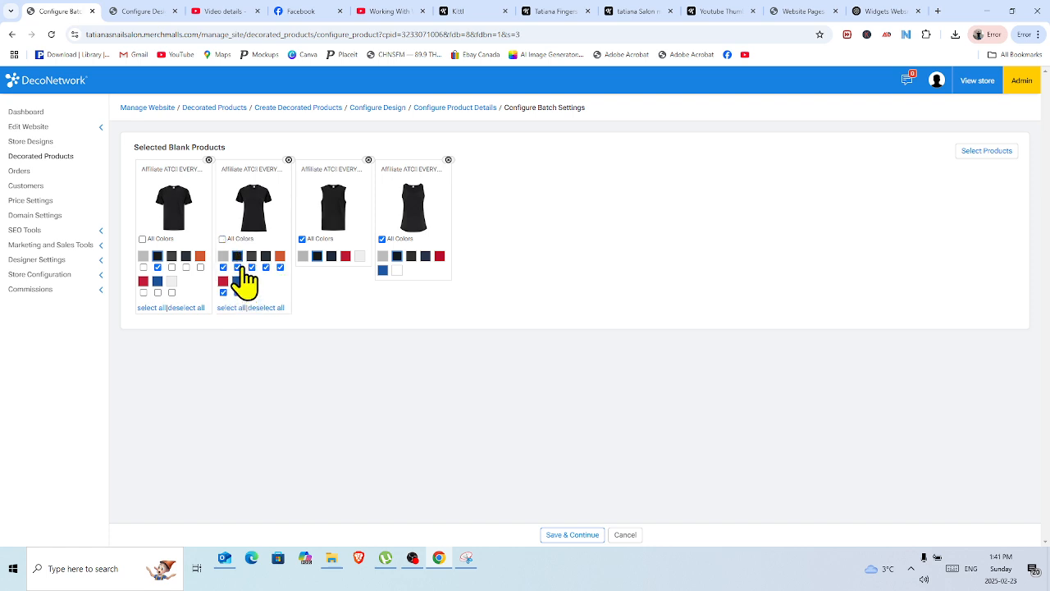
pyautogui.click(274, 307)
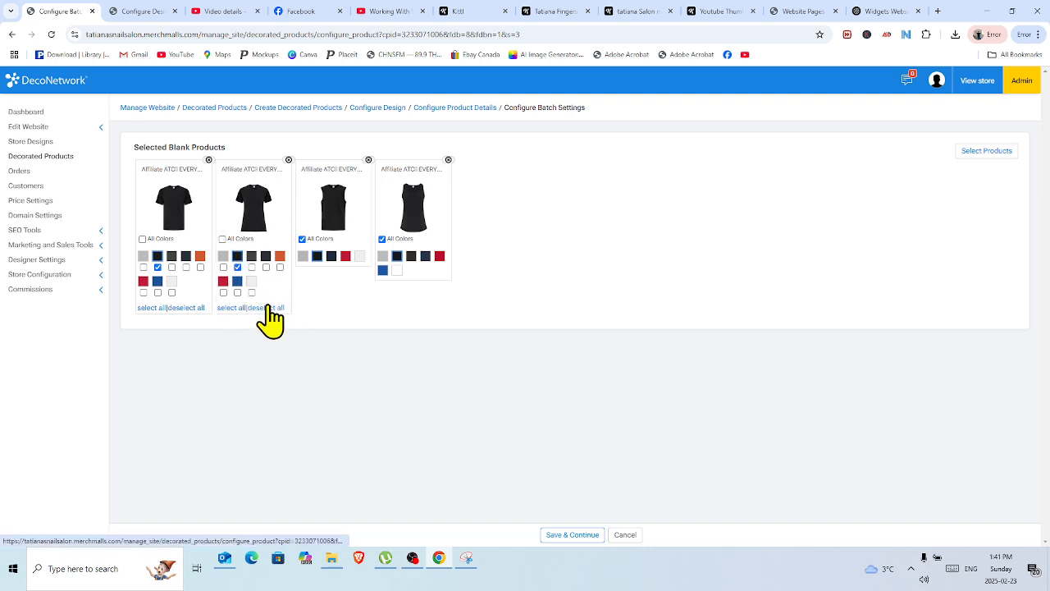
# Try deselecting the ladies' tee's default color with black and with grey as default, and make black the default again.
pyautogui.click(238, 268)
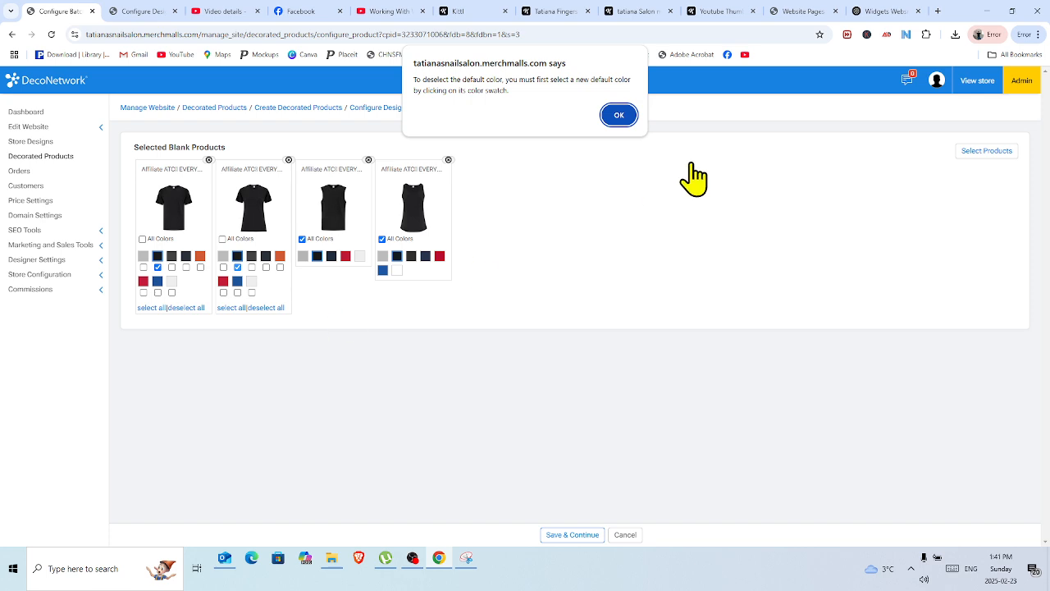
pyautogui.click(620, 116)
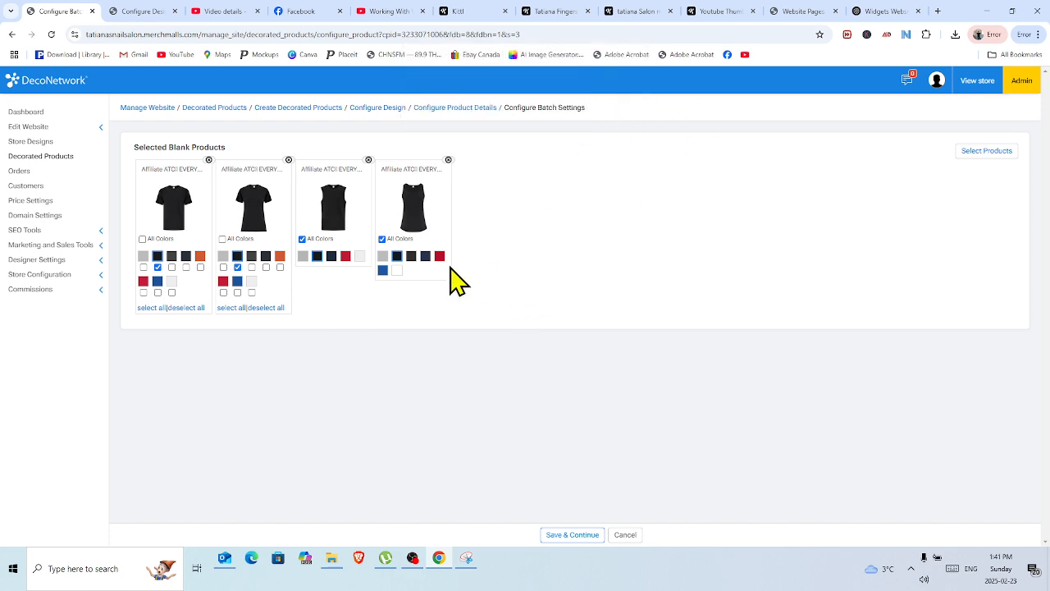
pyautogui.click(223, 257)
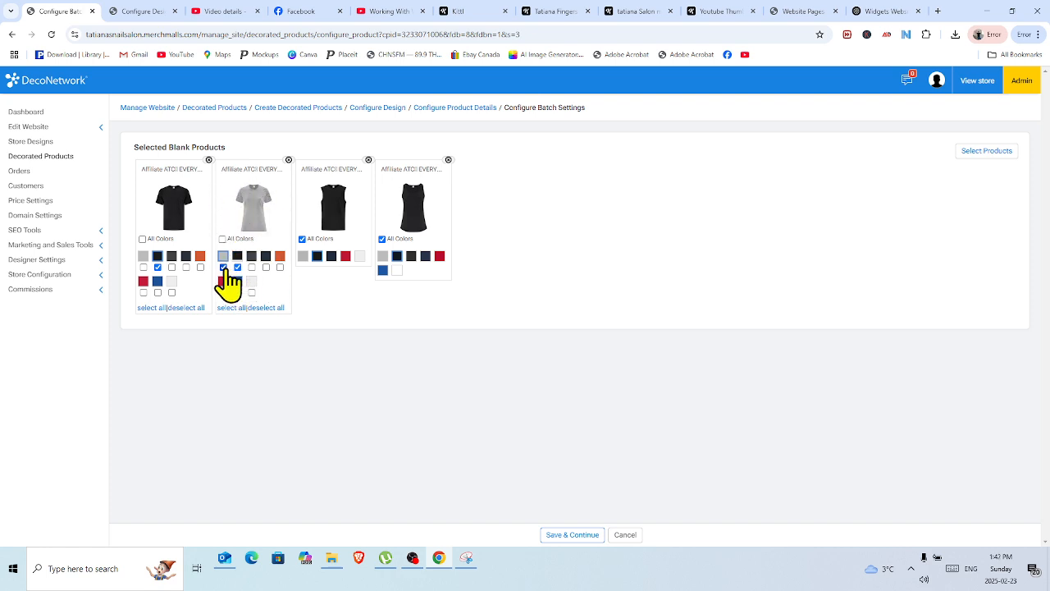
pyautogui.click(224, 268)
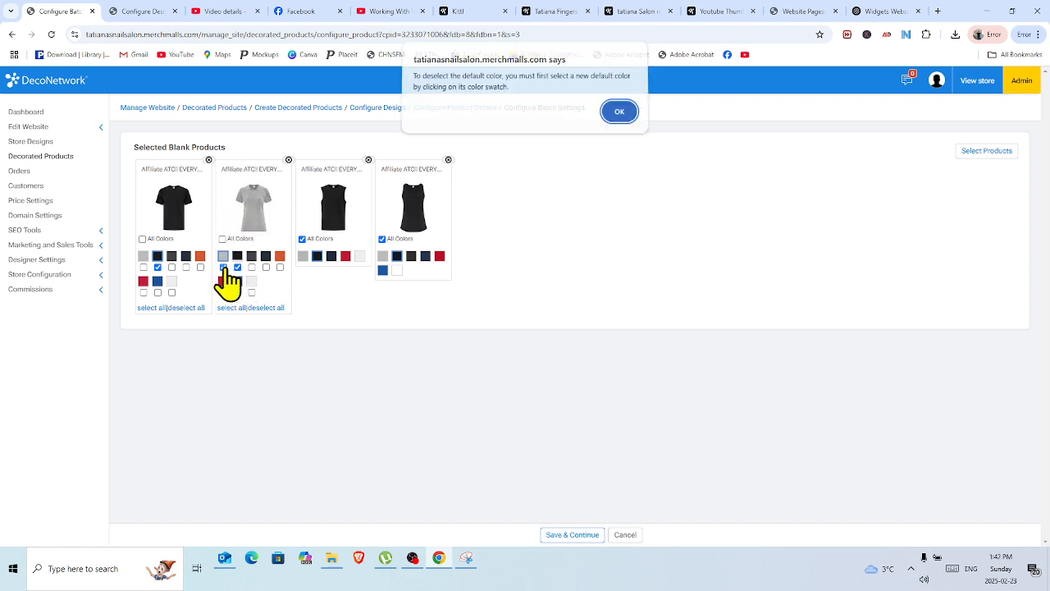
pyautogui.click(619, 115)
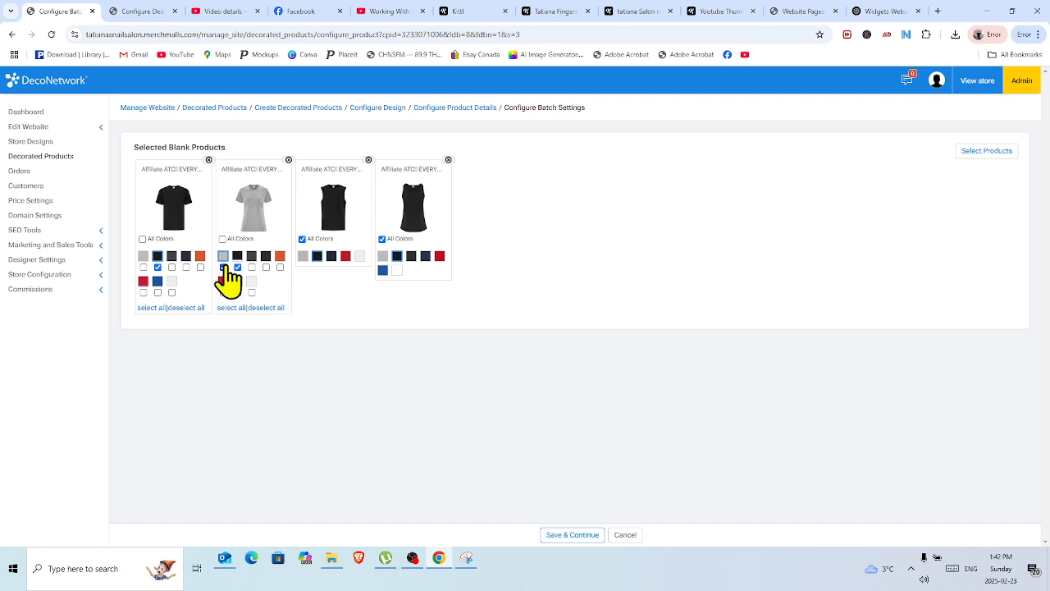
pyautogui.click(238, 257)
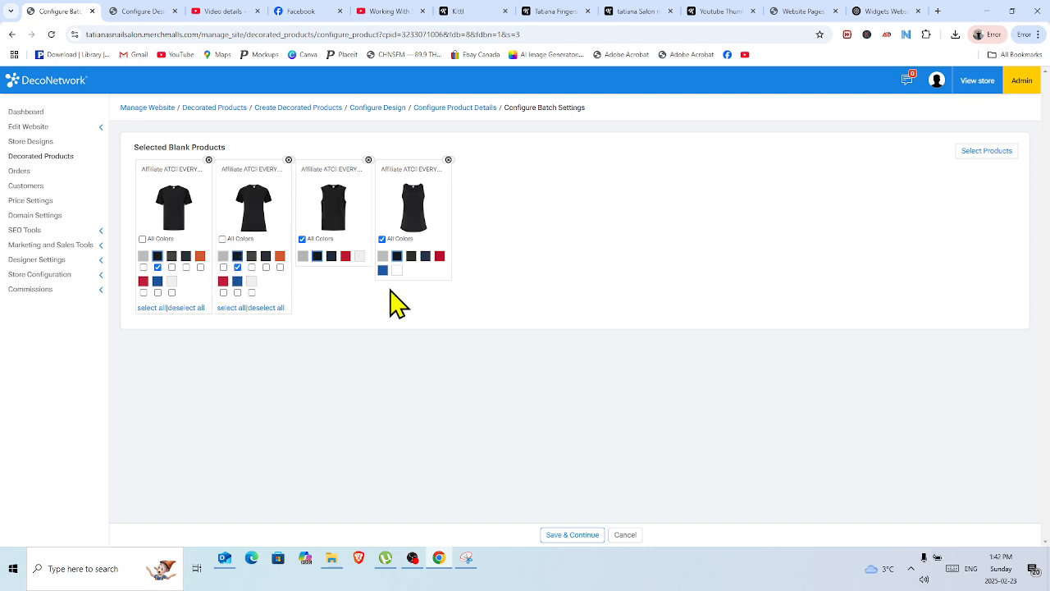
# Limit the sleeveless tee and the ladies' tank top to black instead of all colors.
pyautogui.click(301, 238)
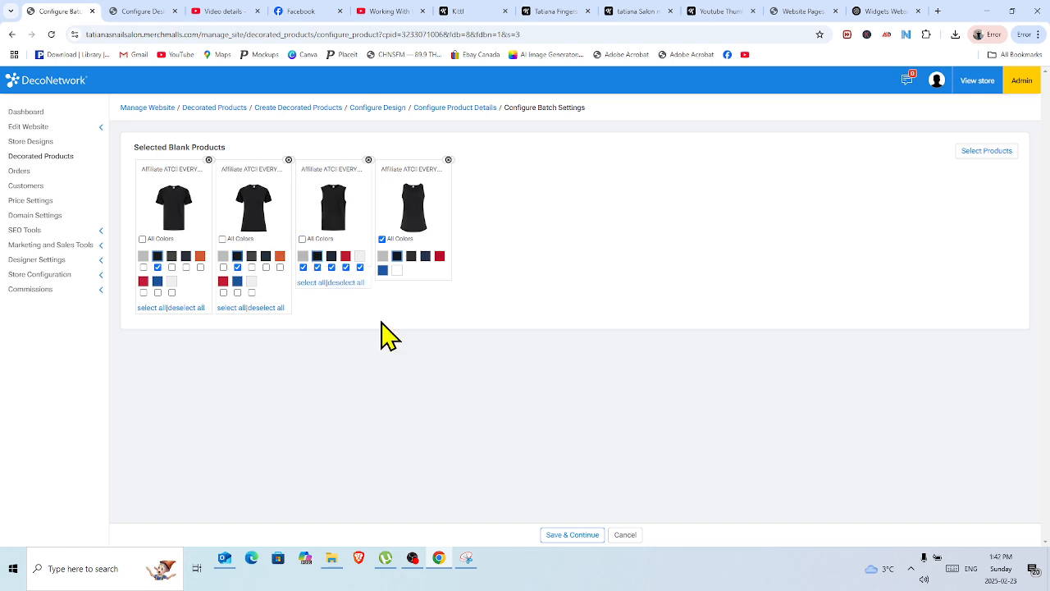
pyautogui.click(347, 284)
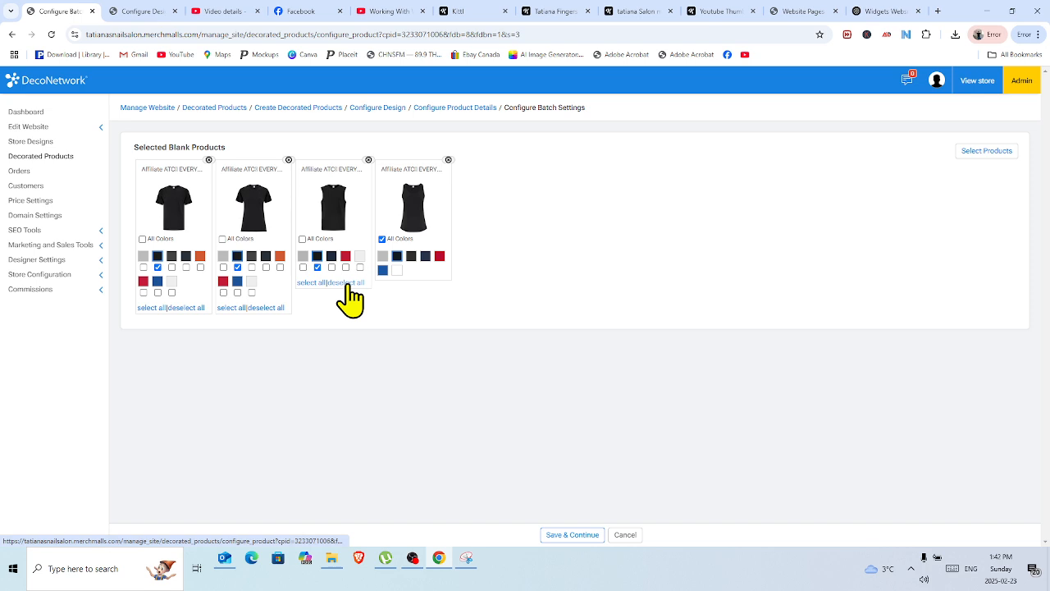
pyautogui.click(382, 239)
pyautogui.click(425, 308)
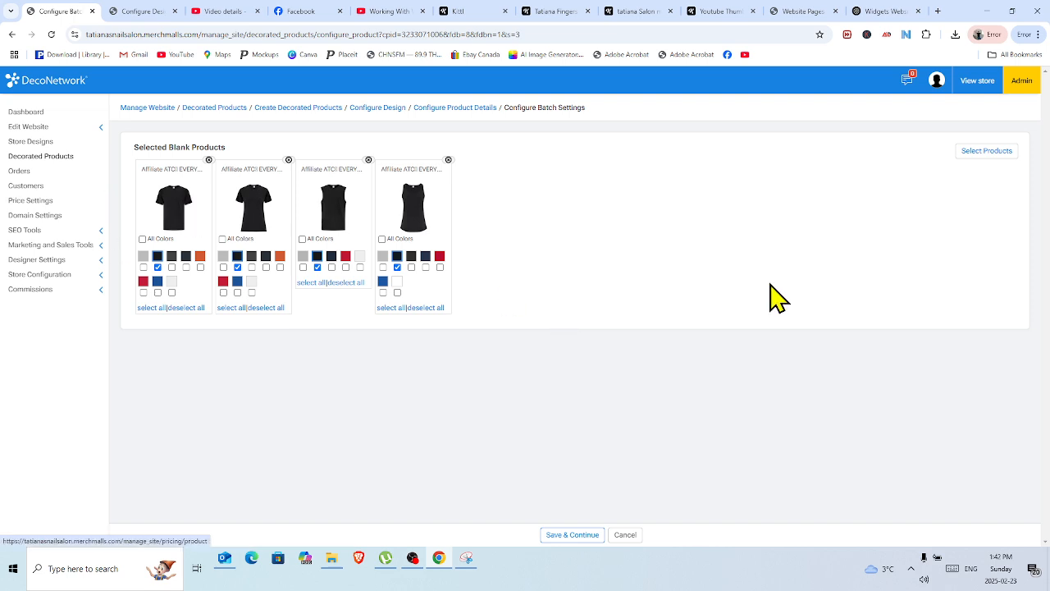
# Save the batch settings and accept the default markup pricing for all the shirts.
pyautogui.click(584, 539)
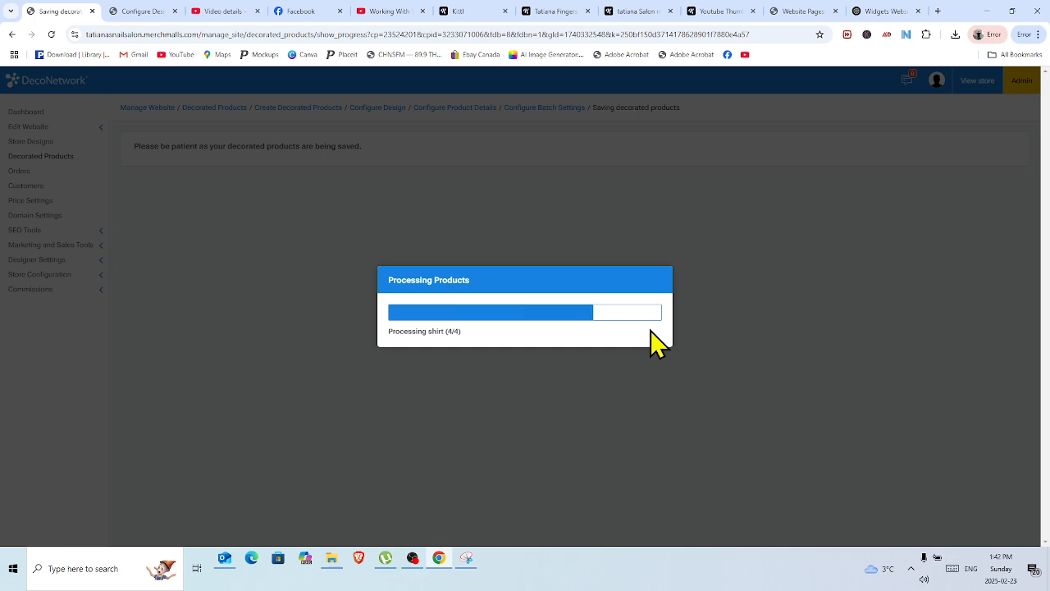
pyautogui.click(639, 347)
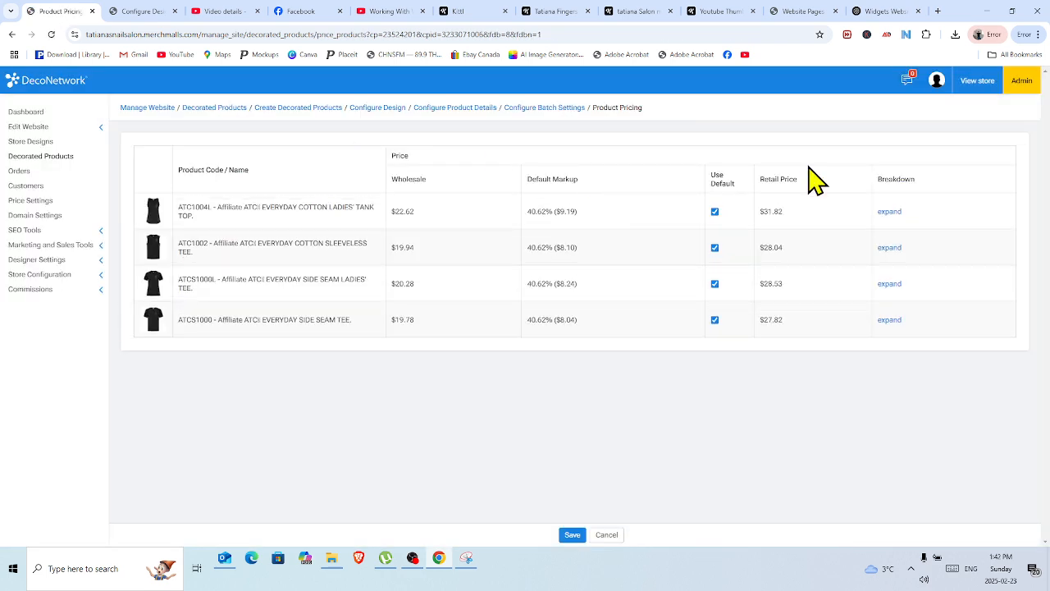
pyautogui.click(569, 538)
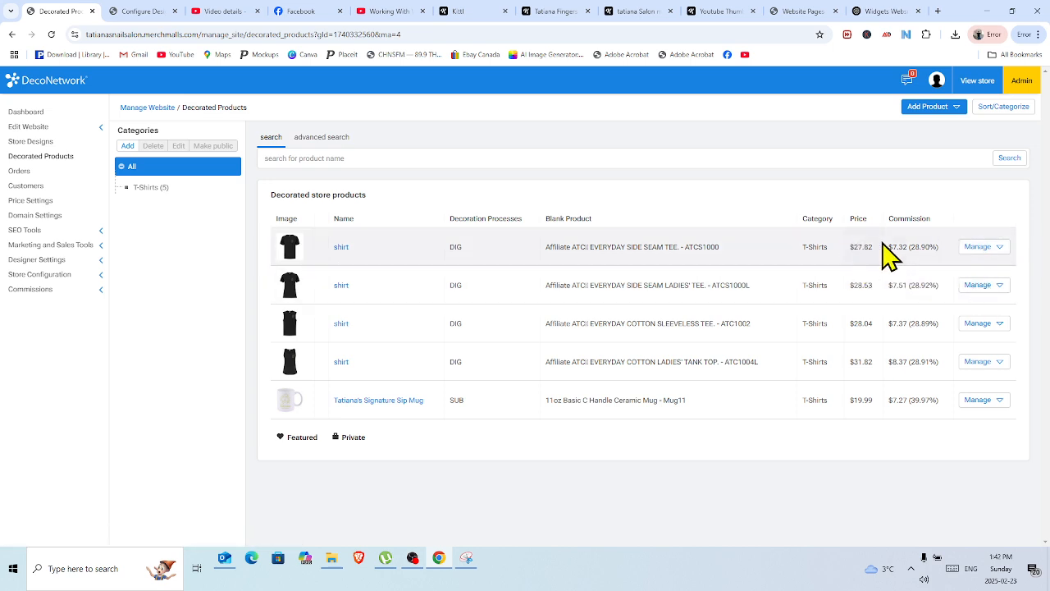
# Turn off the store markup for the ATCS1000 side seam tee, set its retail price to $24.99 CAD and save.
pyautogui.click(968, 247)
pyautogui.click(968, 247)
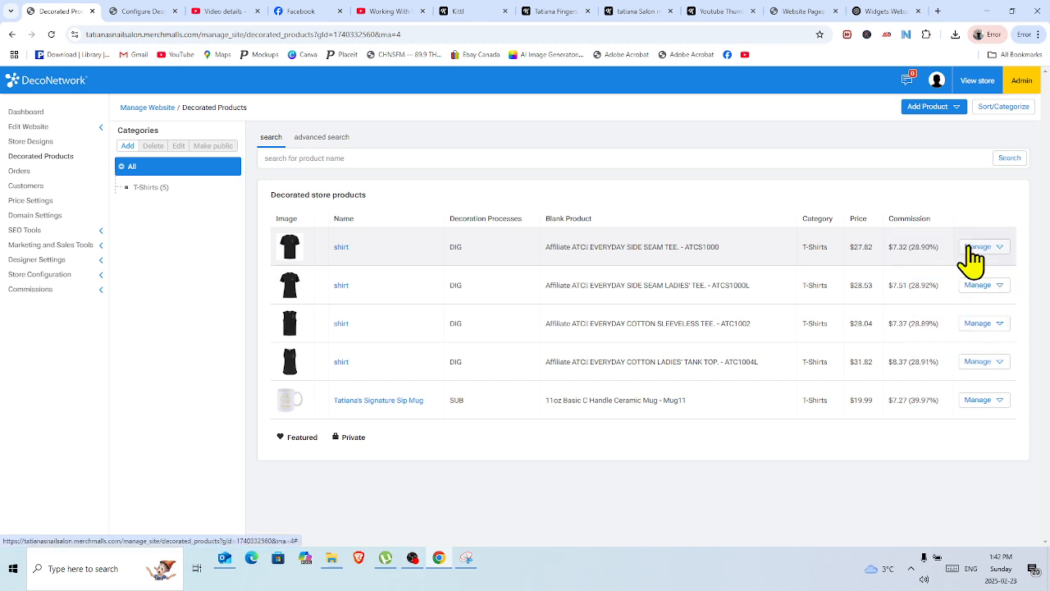
pyautogui.click(969, 247)
pyautogui.click(949, 279)
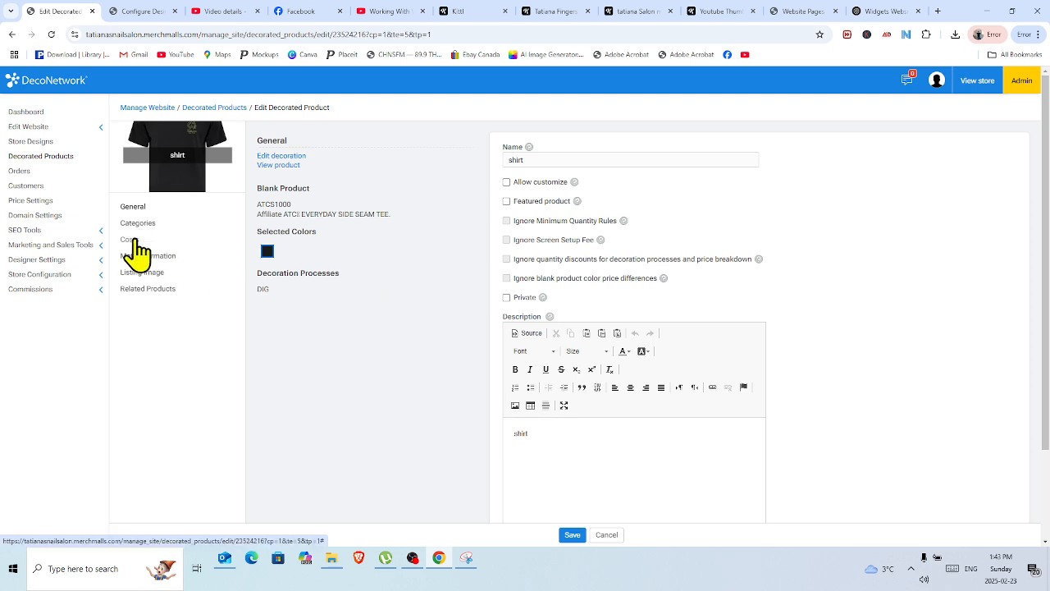
pyautogui.click(131, 240)
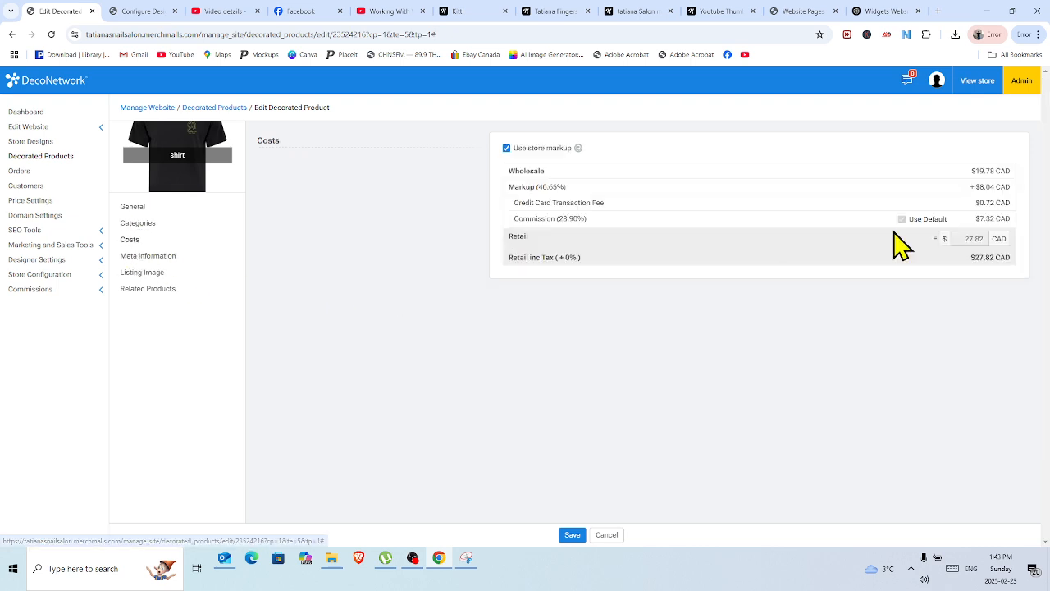
pyautogui.click(507, 148)
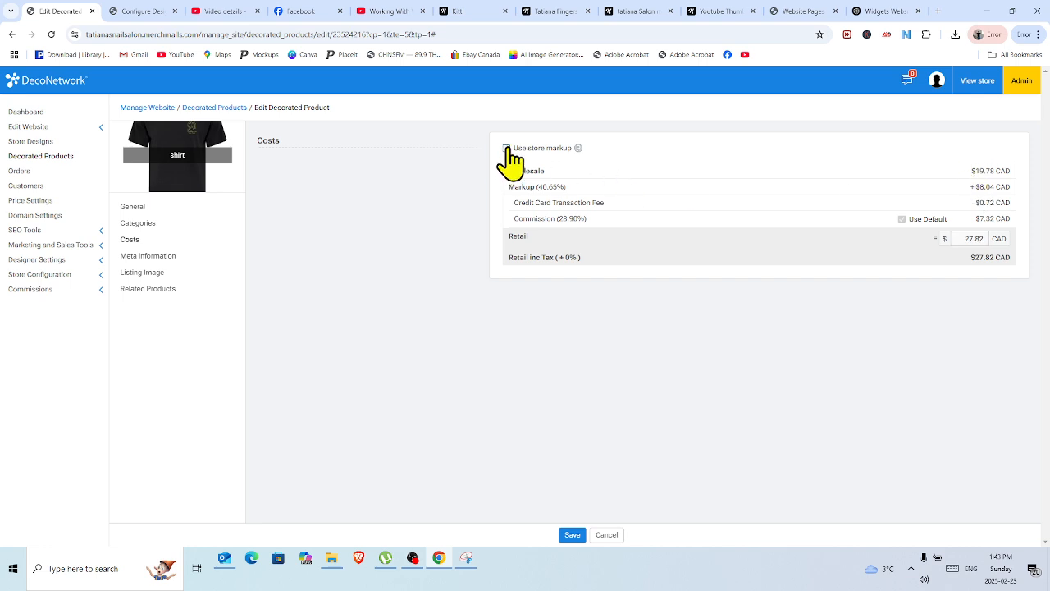
pyautogui.doubleClick(970, 239)
pyautogui.write('24.99')
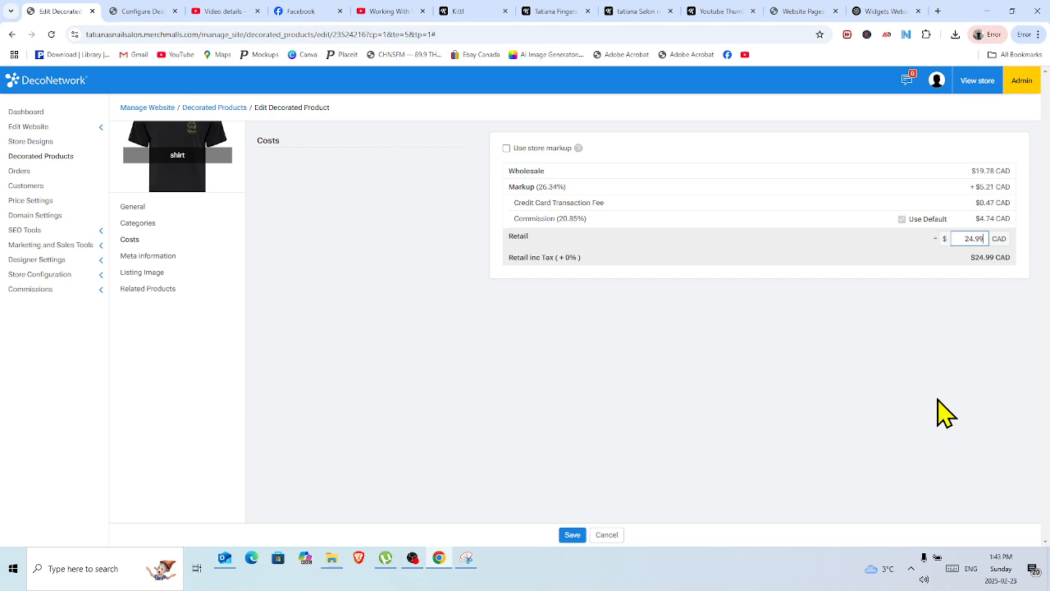
pyautogui.click(571, 535)
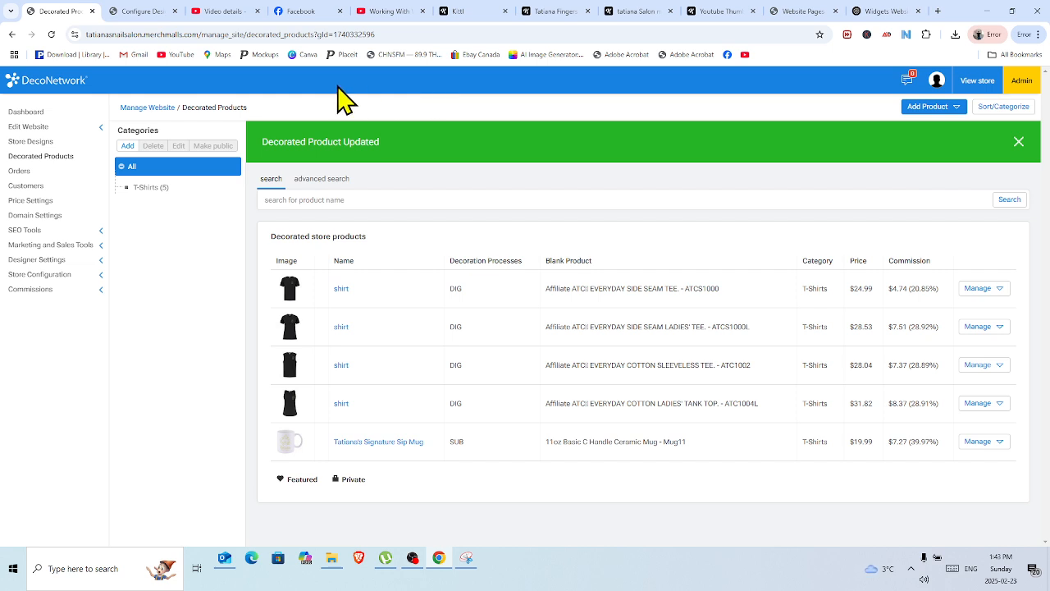
# View the storefront's Merch Store and examine the product page of the $24.99 shirt.
pyautogui.click(977, 81)
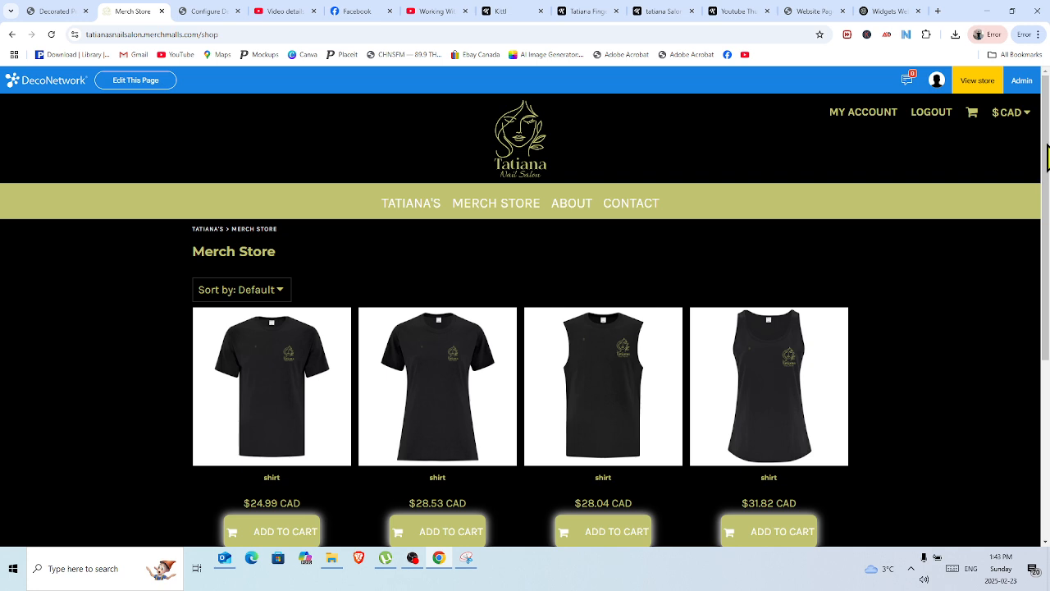
pyautogui.moveTo(1047, 145)
pyautogui.mouseDown()
pyautogui.moveTo(1047, 190)
pyautogui.moveTo(1041, 146)
pyautogui.mouseUp()
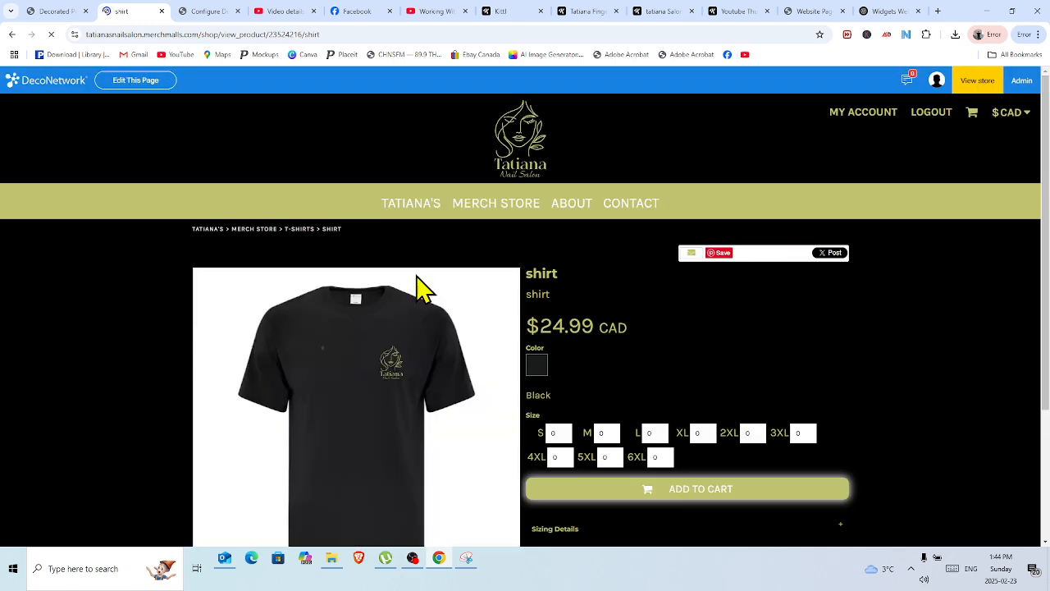
pyautogui.scroll(-2, 1047, 162)
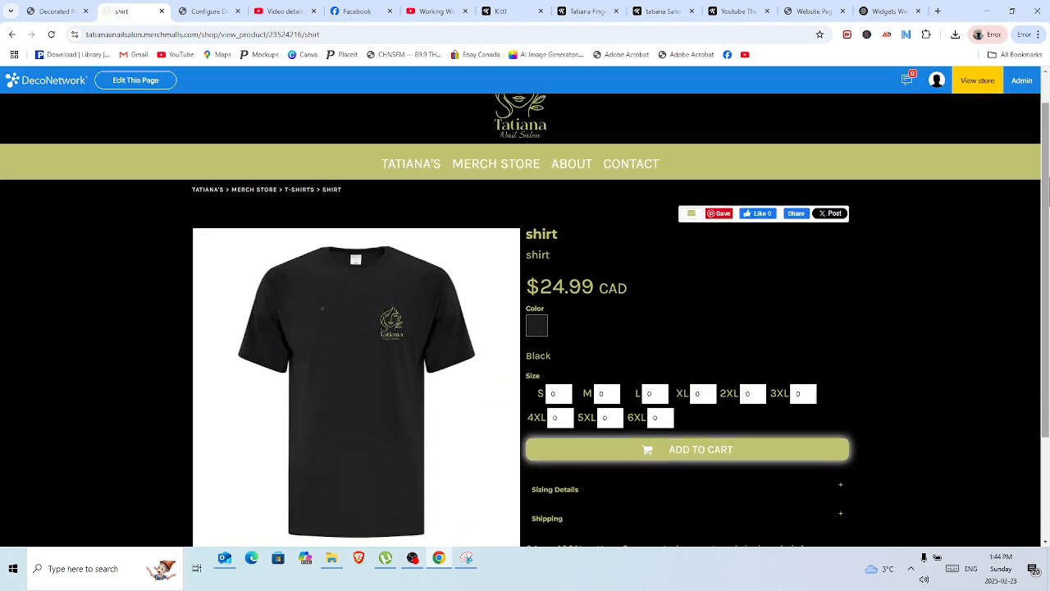
pyautogui.scroll(2, 1041, 181)
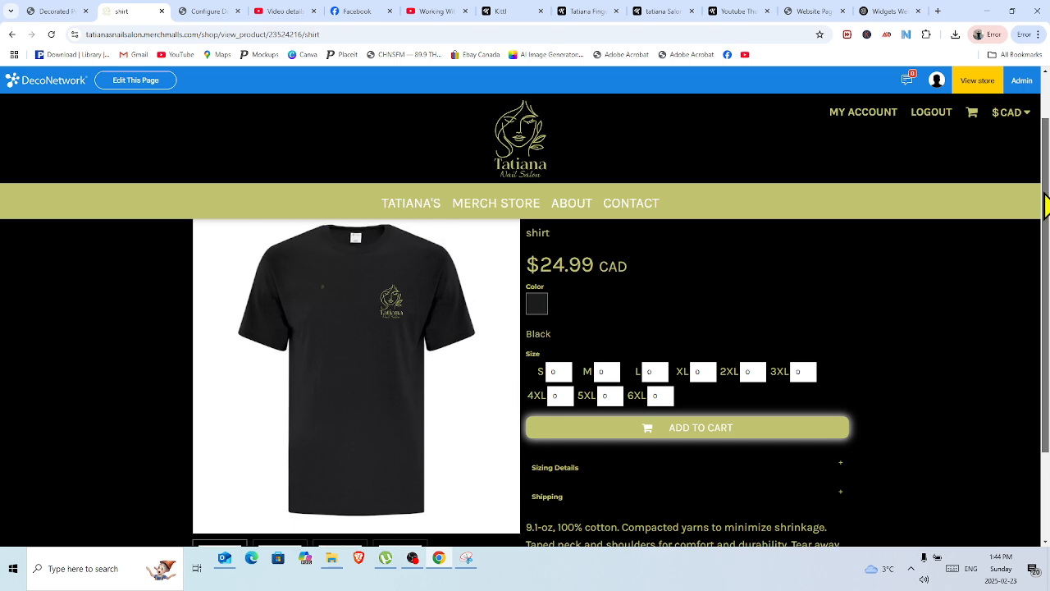
pyautogui.scroll(-1, 1035, 177)
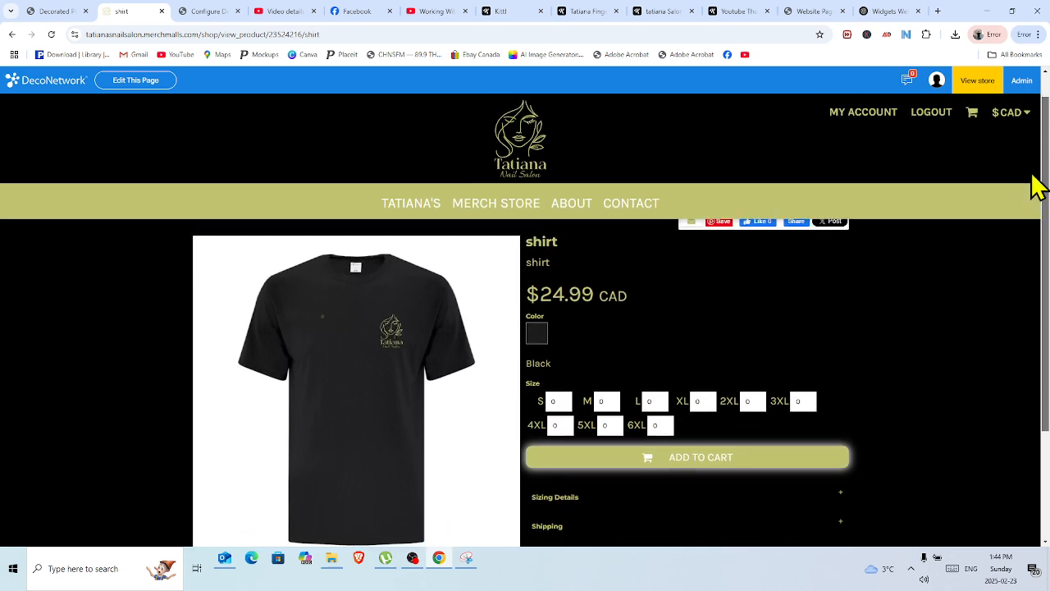
# Set the shirt's XL quantity to 1 and add it to the cart.
pyautogui.doubleClick(703, 401)
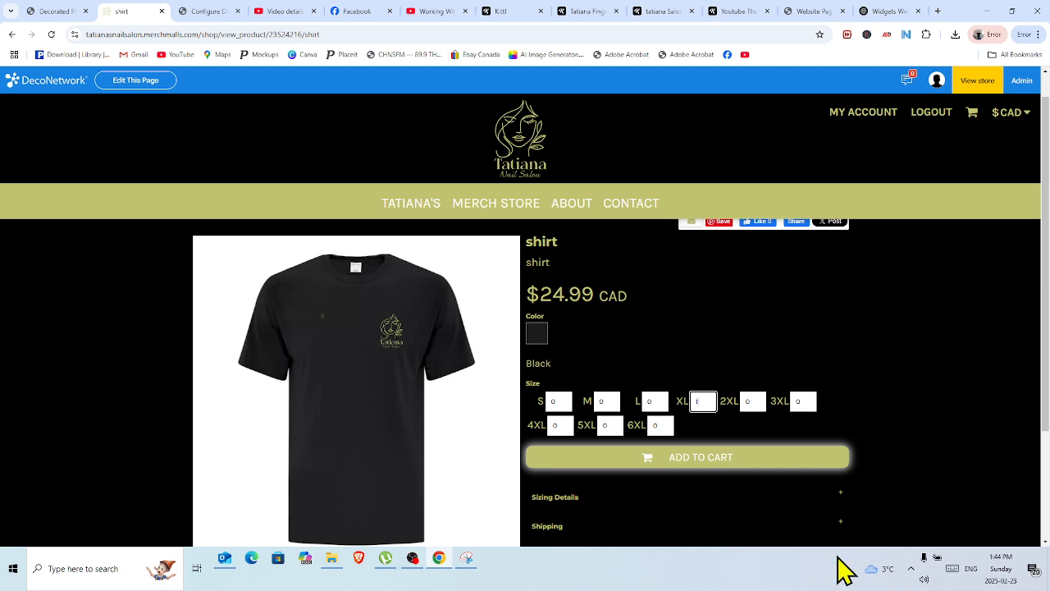
pyautogui.click(676, 456)
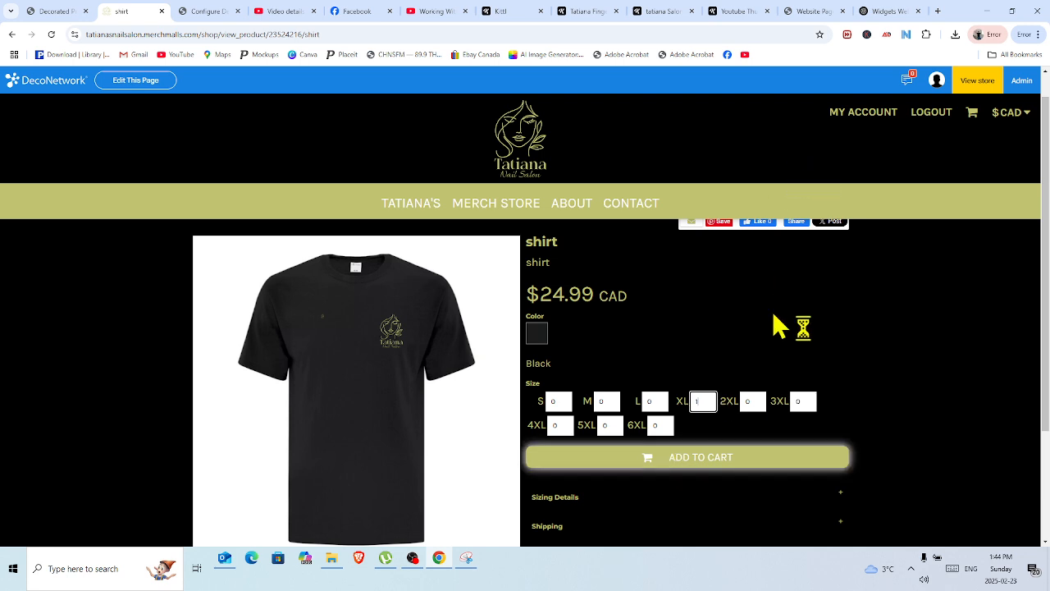
pyautogui.moveTo(706, 401); pyautogui.dragTo(679, 402)
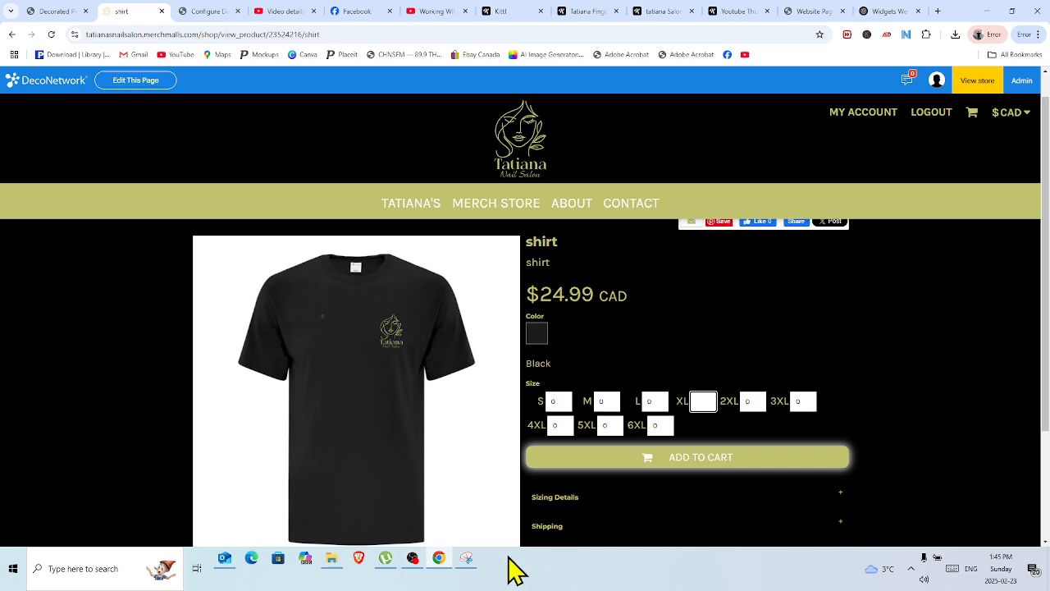
pyautogui.click(413, 560)
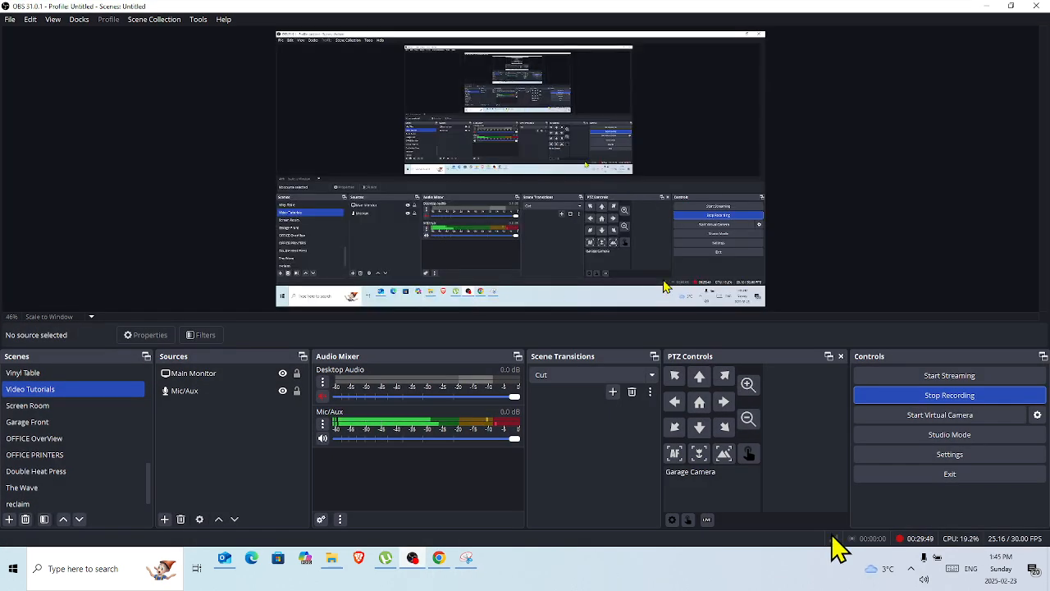